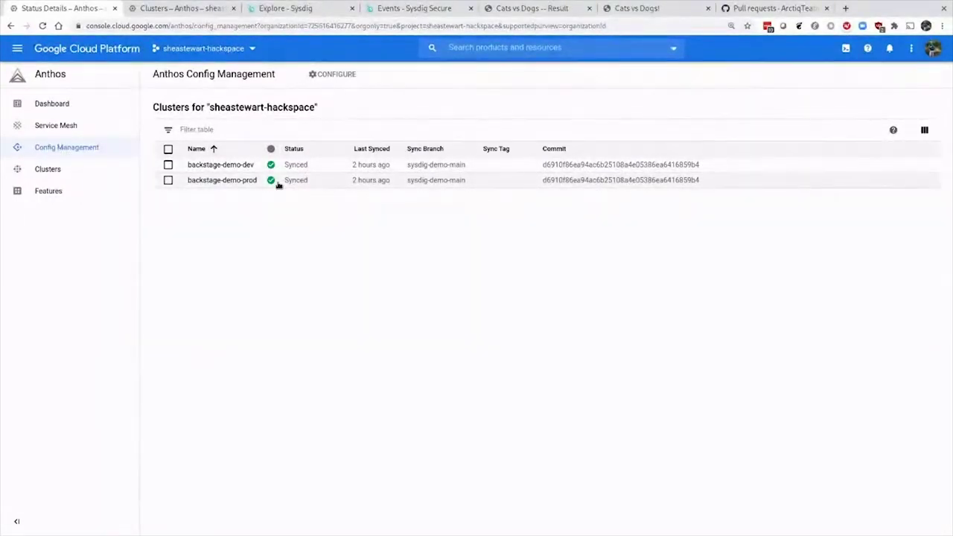
# Step: Check the Sysdig Explore page for Hosts & Containers data, and return to the Anthos Config Management cluster list
pyautogui.click(276, 7)
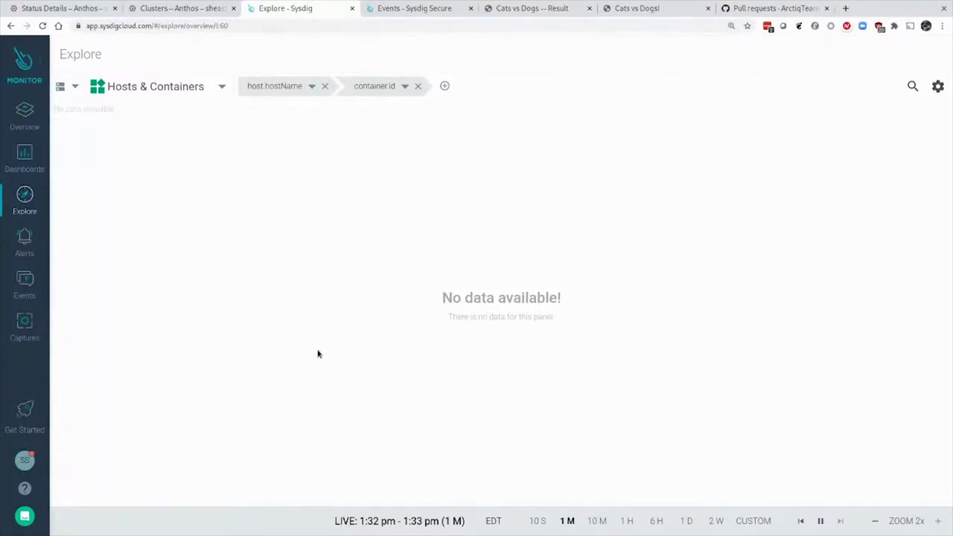
pyautogui.click(82, 8)
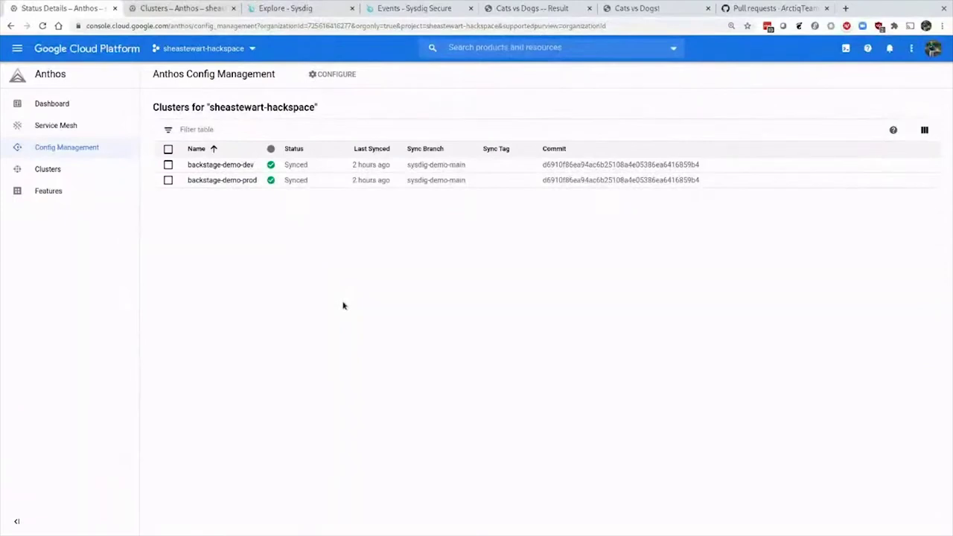
# Step: In the VS Code terminal, copy ~/tmp/sysdig-agent/ into sysdig-demo/acm/namespaces/ and ~/tmp/sysdig-cluster* into sysdig-demo/acm/cluster/ using the commands on the clipboard
pyautogui.hotkey('alt', 'Tab')
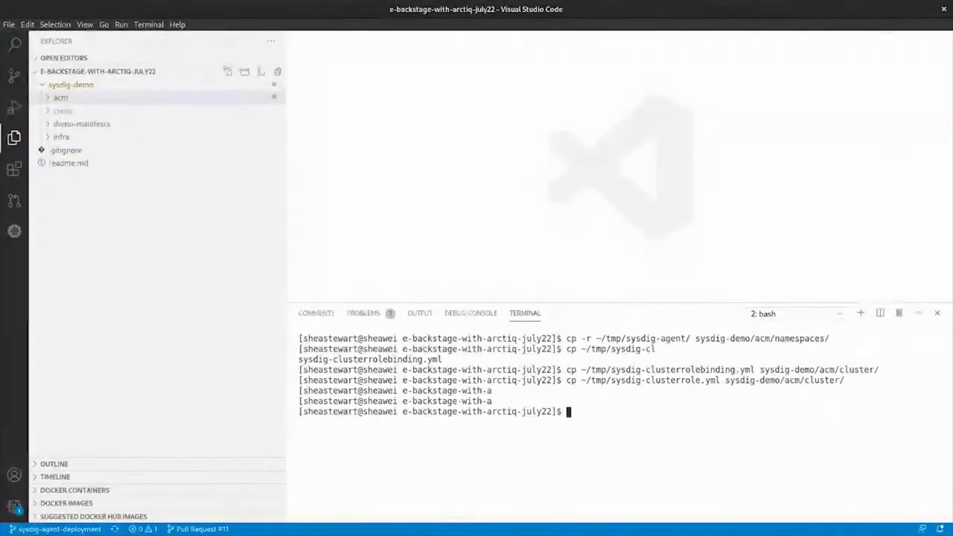
pyautogui.hotkey('alt', 'Tab')
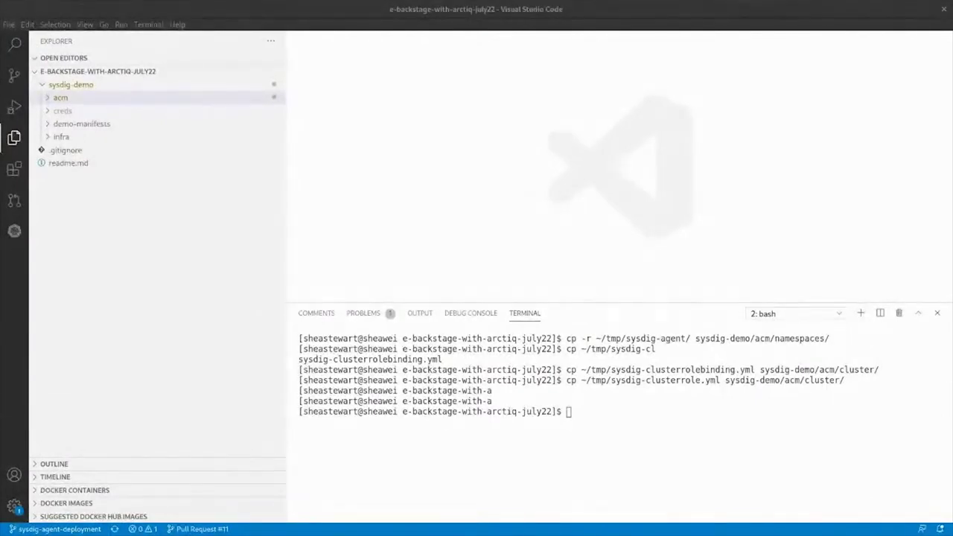
pyautogui.click(357, 415)
pyautogui.rightClick(468, 411)
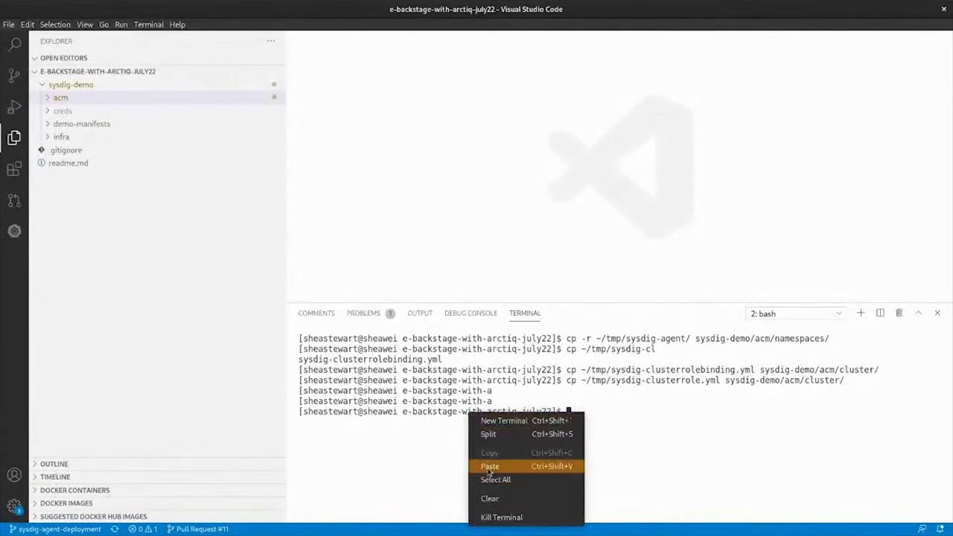
pyautogui.click(490, 466)
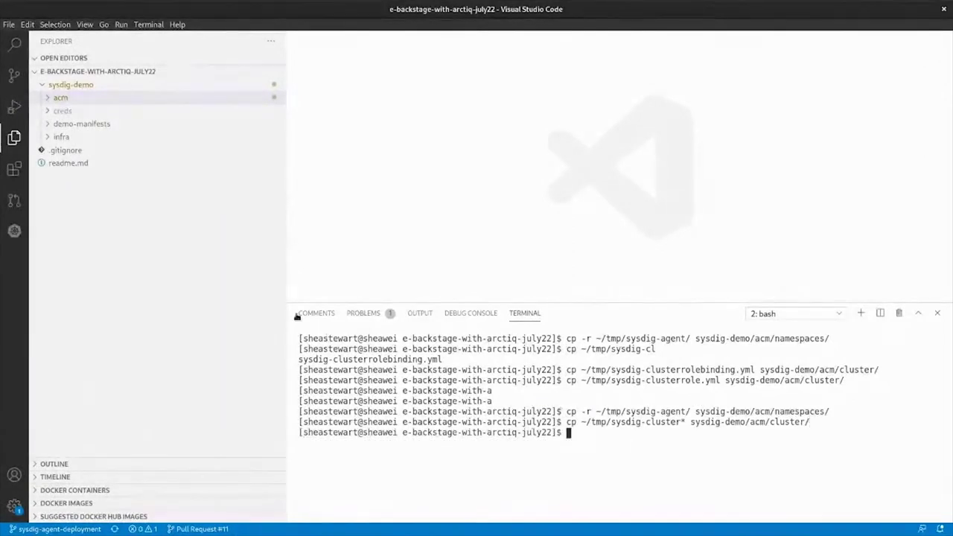
# Step: Expand the acm folder, check the policy directory in the backstage-demo-dev cluster's Anthos details, and return to VS Code
pyautogui.click(48, 98)
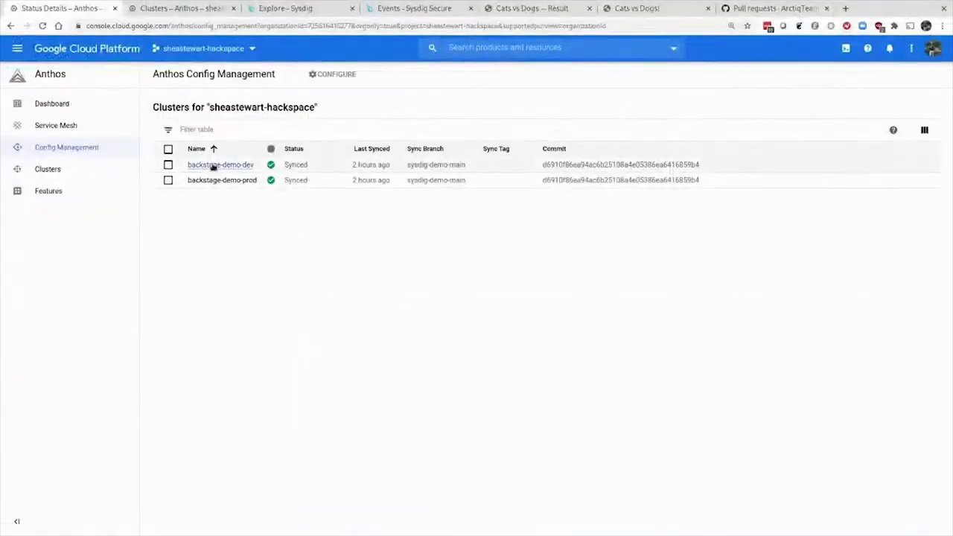
pyautogui.click(213, 164)
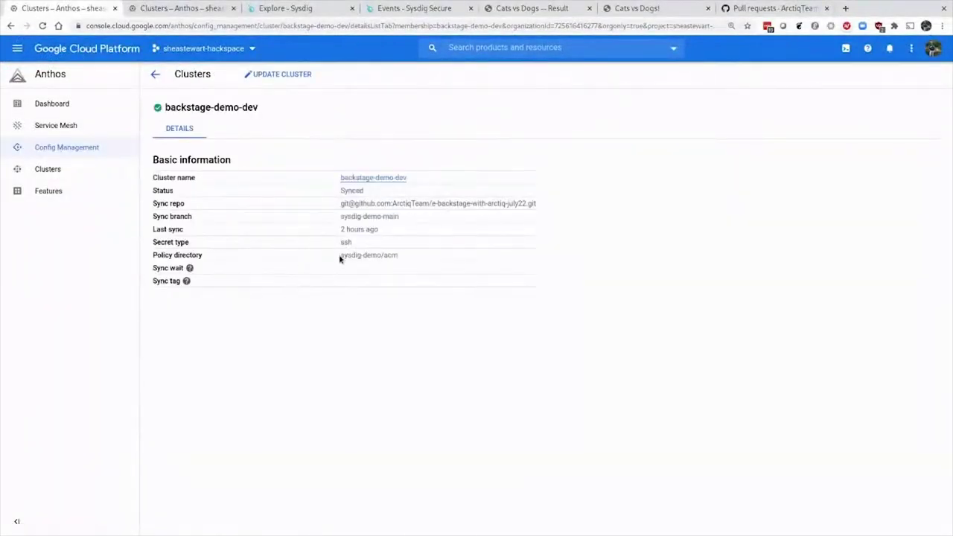
pyautogui.moveTo(339, 259); pyautogui.dragTo(400, 257)
pyautogui.hotkey('alt', 'Tab')
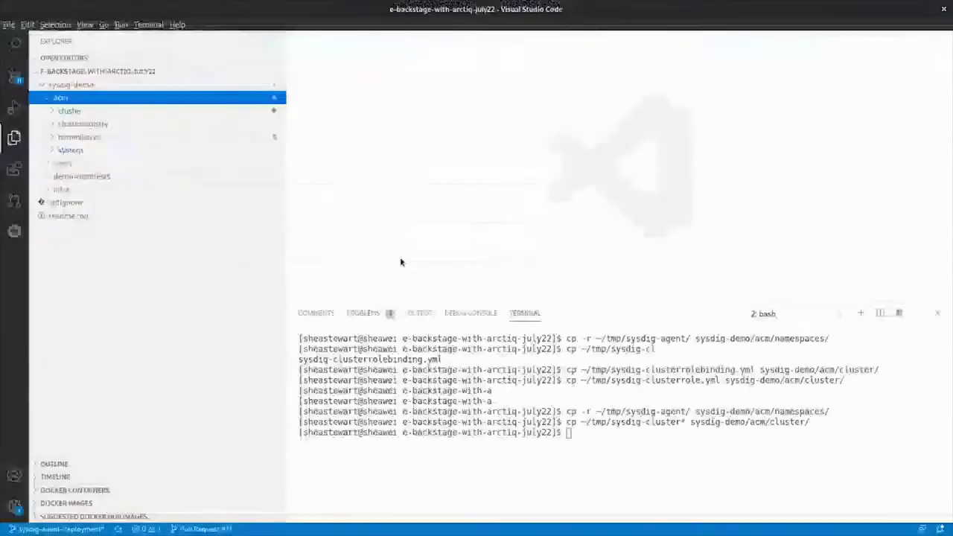
# Step: Inspect the copied Sysdig files in the namespaces/sysdig-agent and cluster folders of acm
pyautogui.click(121, 136)
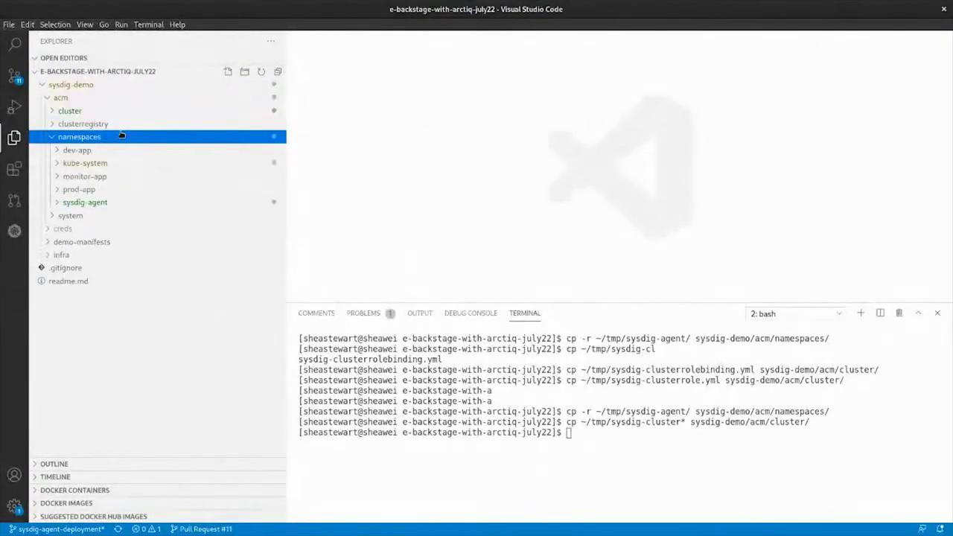
pyautogui.click(86, 202)
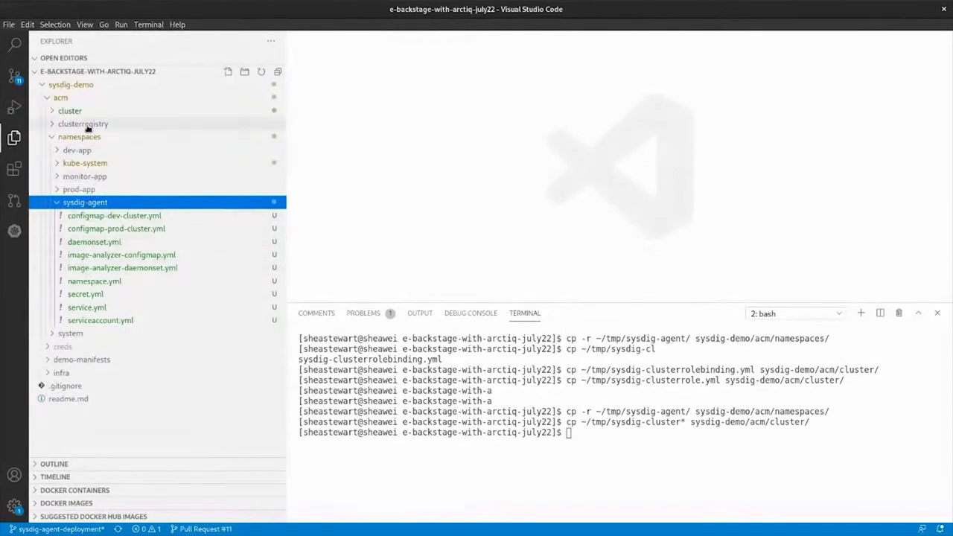
pyautogui.click(70, 110)
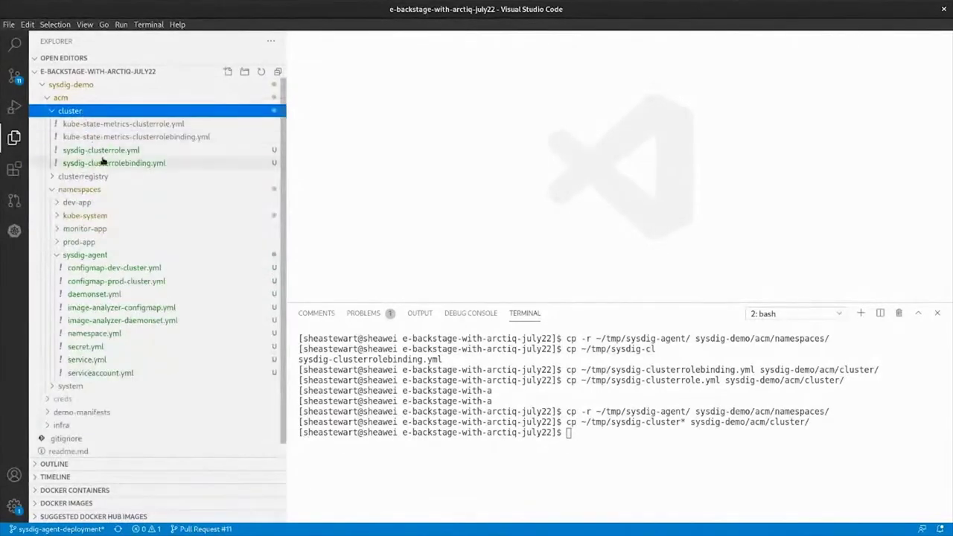
pyautogui.click(93, 111)
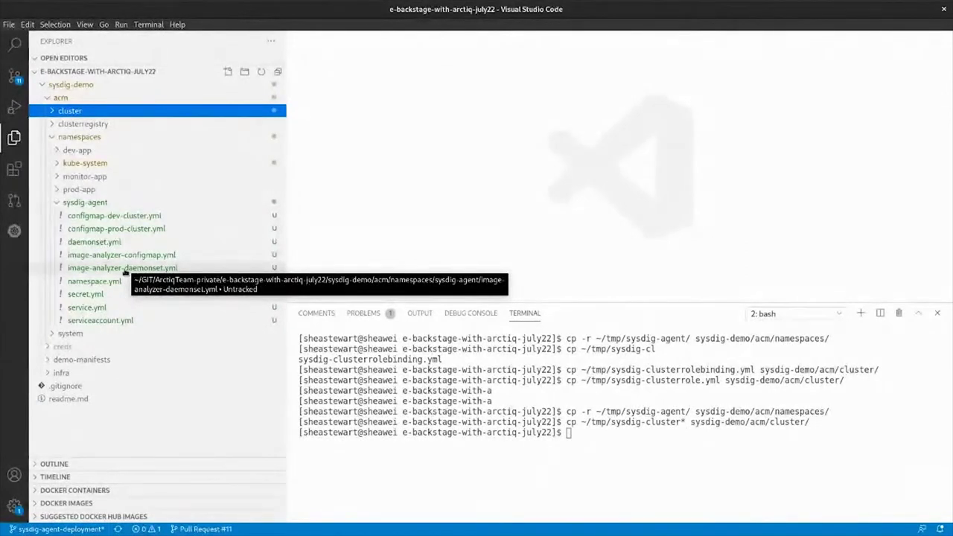
# Step: Examine the k8s_cluster_name, agent tags and cluster-selector annotation in configmap-dev-cluster.yml, and collapse the sysdig-agent folder
pyautogui.click(124, 220)
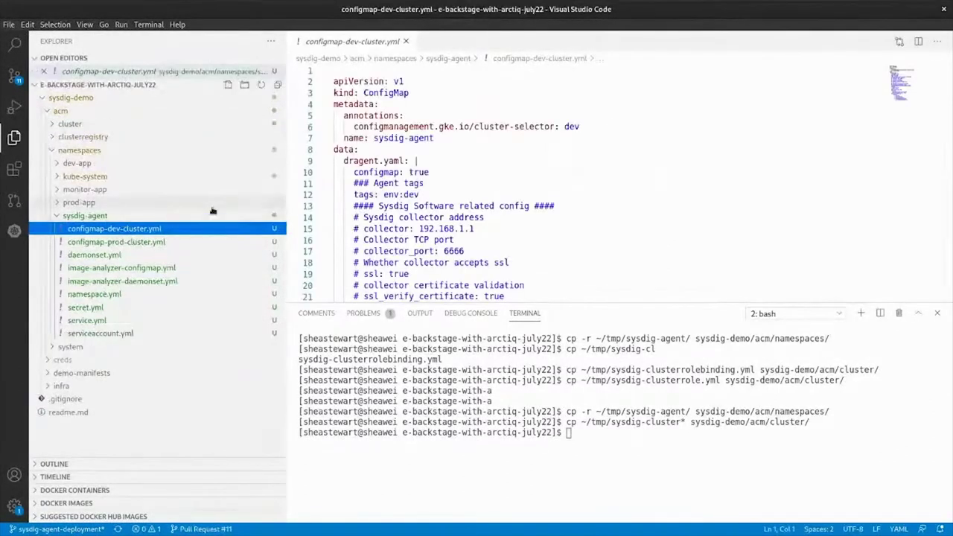
pyautogui.scroll(-4, 299, 223)
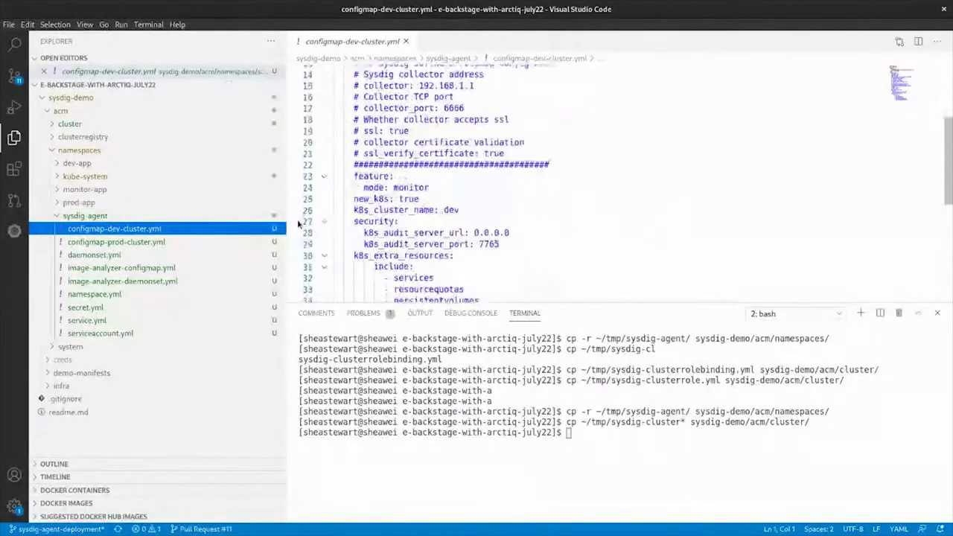
pyautogui.tripleClick(387, 212)
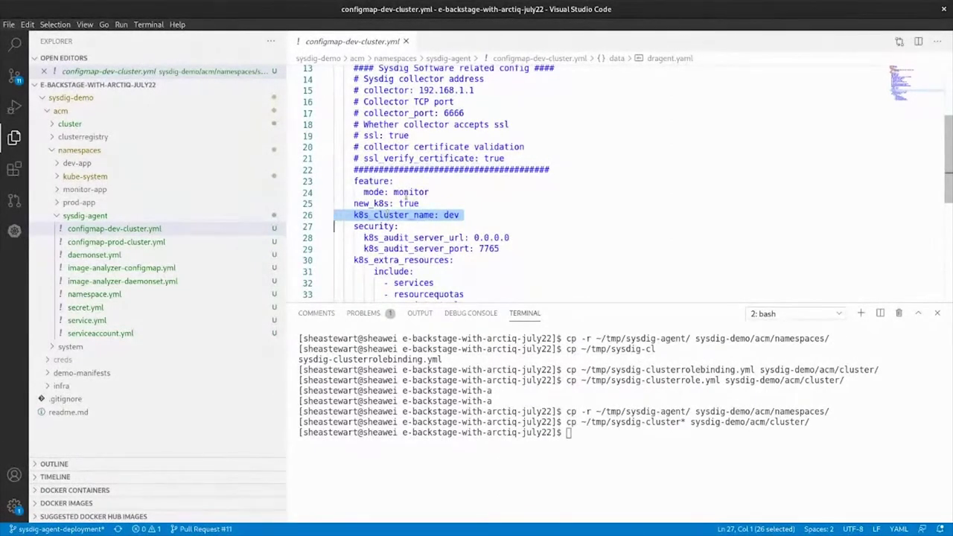
pyautogui.scroll(4, 394, 204)
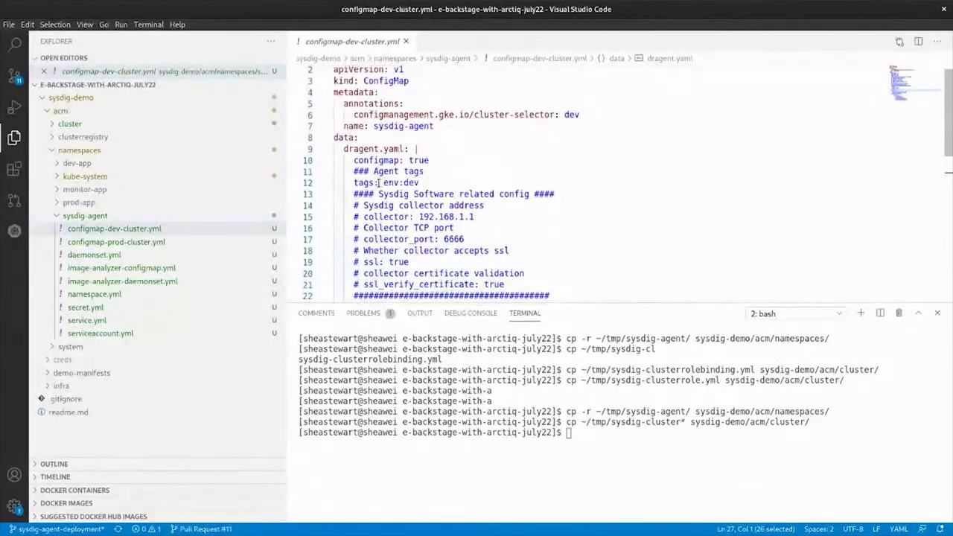
pyautogui.tripleClick(379, 182)
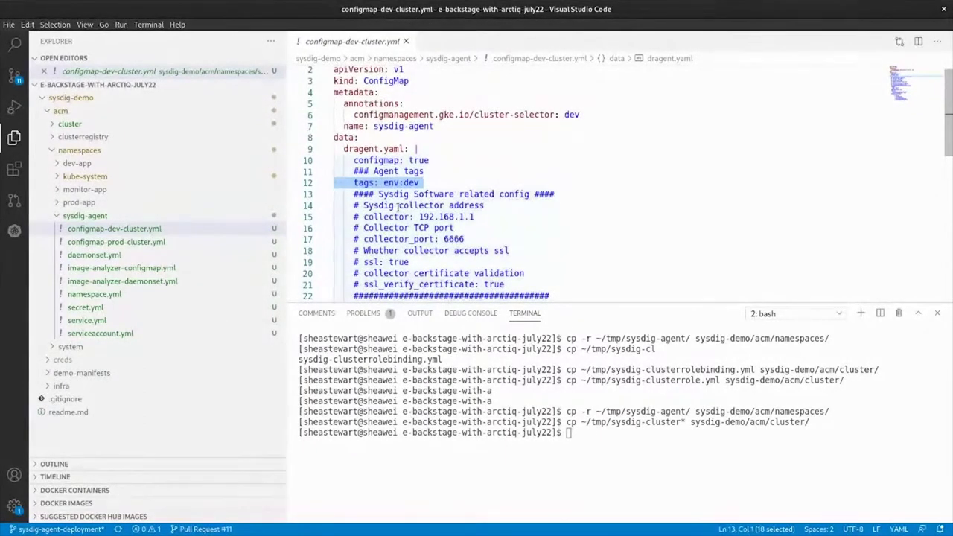
pyautogui.scroll(1, 394, 191)
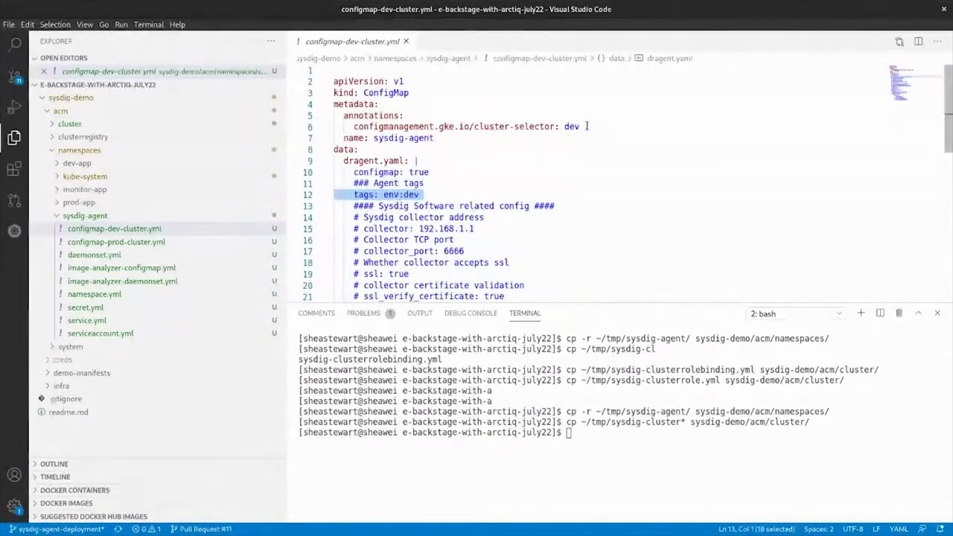
pyautogui.moveTo(586, 126); pyautogui.dragTo(317, 116)
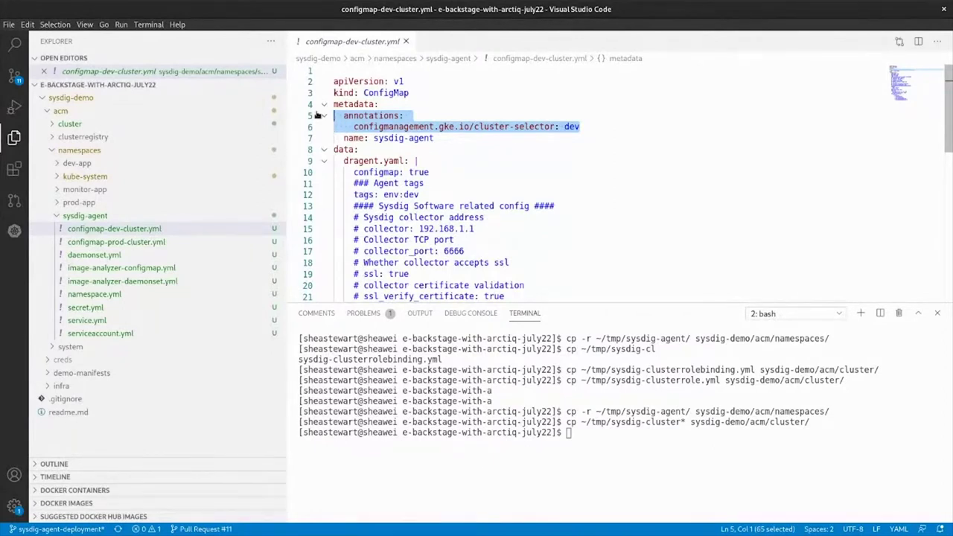
pyautogui.click(144, 216)
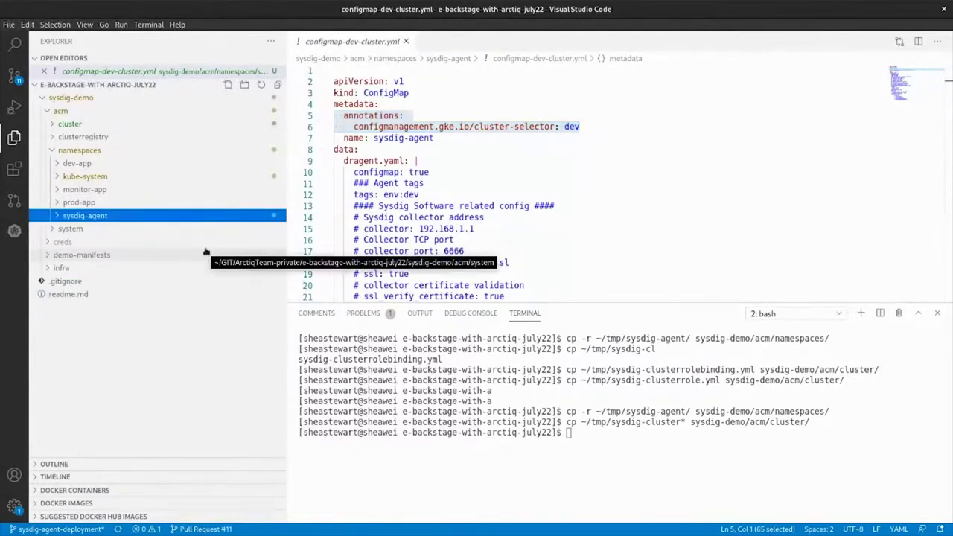
# Step: Commit all the new Sysdig files to the sysdig-agent-deployment branch with the message "add sysdig"
pyautogui.click(15, 76)
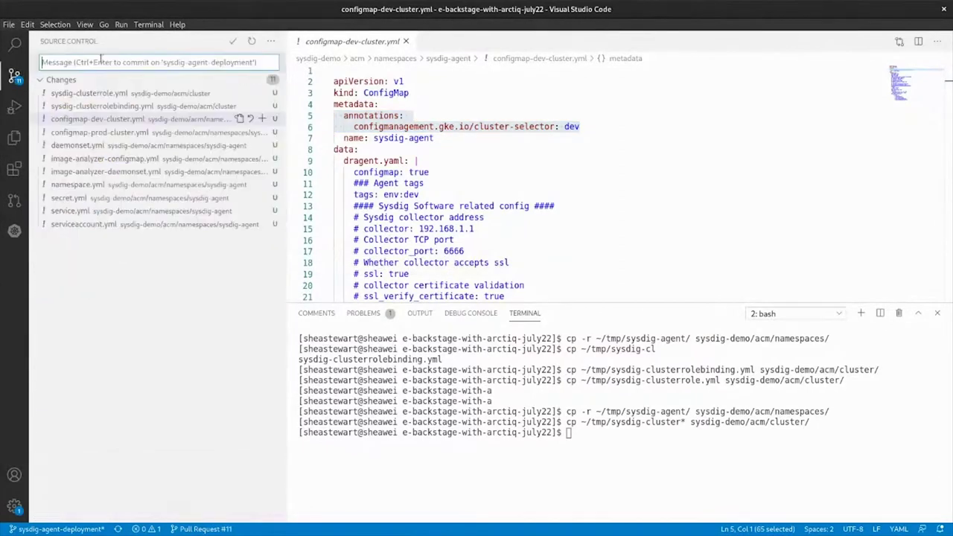
pyautogui.write('add')
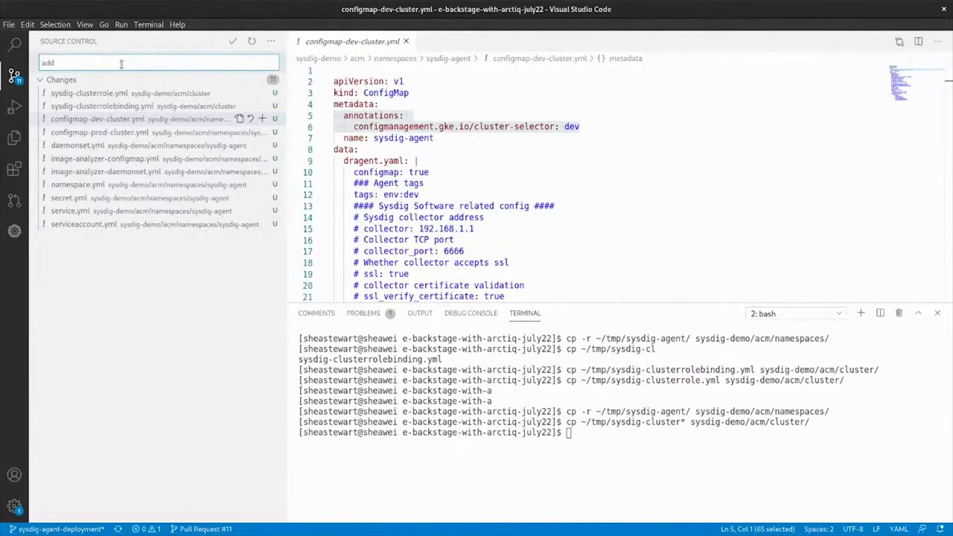
pyautogui.write(' sysdig')
pyautogui.click(232, 41)
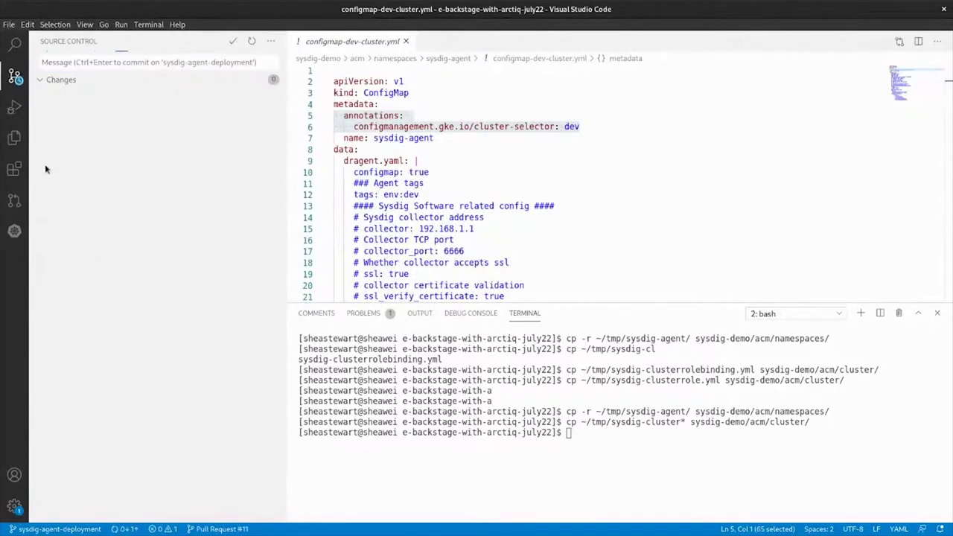
# Step: Create a GitHub pull request targeting the sysdig-demo-main branch, using the branch name as its title
pyautogui.click(14, 201)
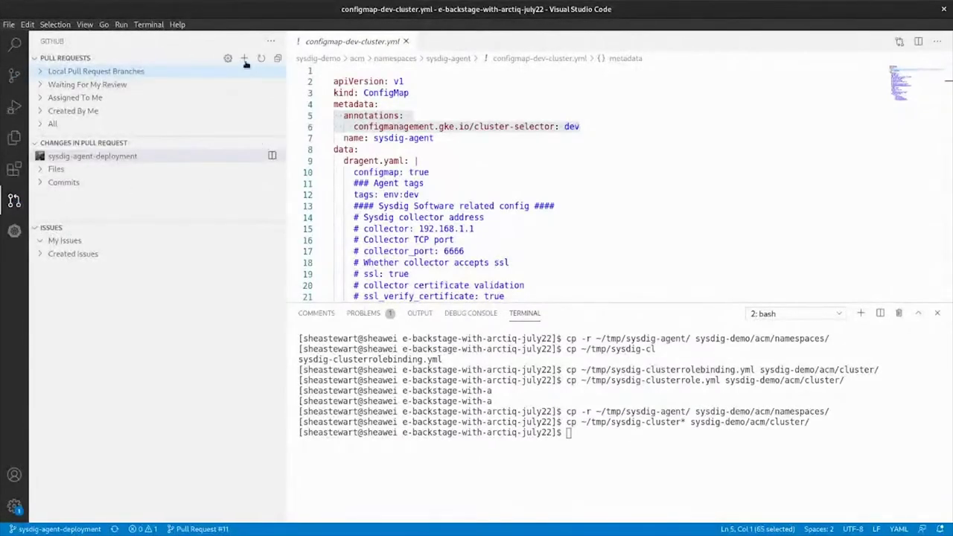
pyautogui.click(244, 59)
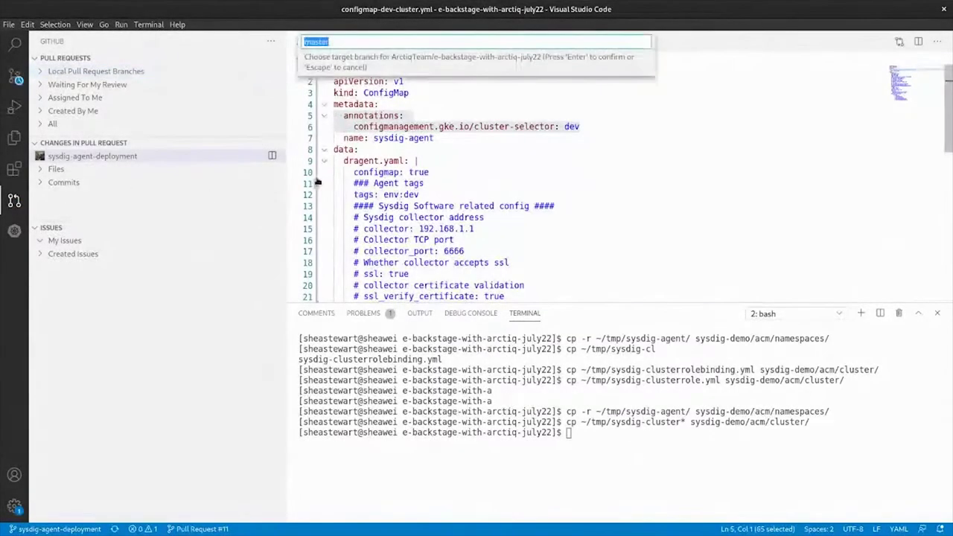
pyautogui.moveTo(381, 82)
pyautogui.write('sysdig-demo-main')
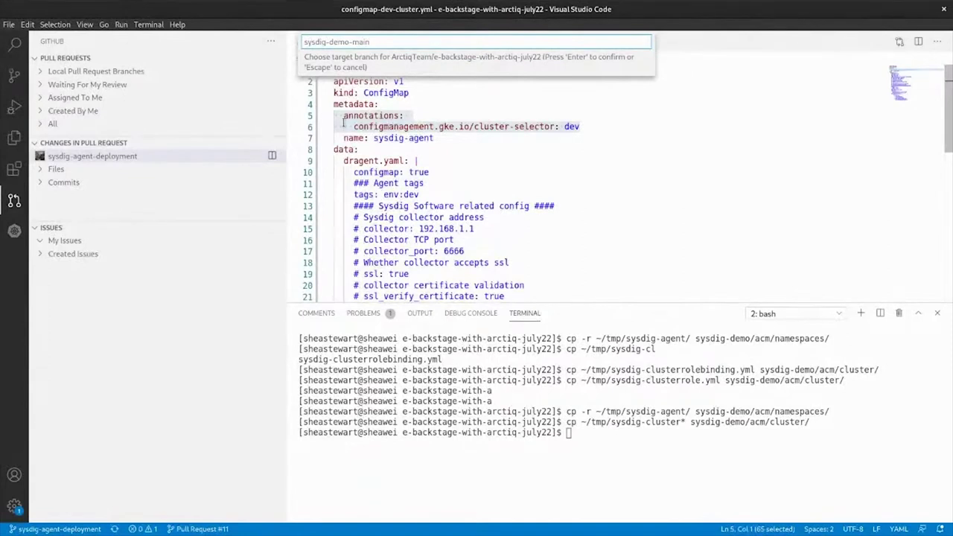
pyautogui.press('Return')
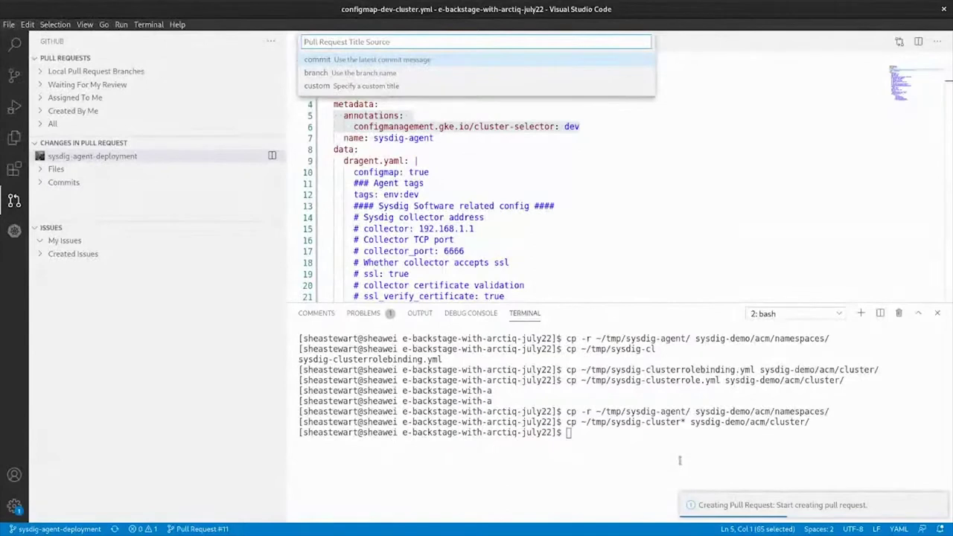
pyautogui.click(462, 72)
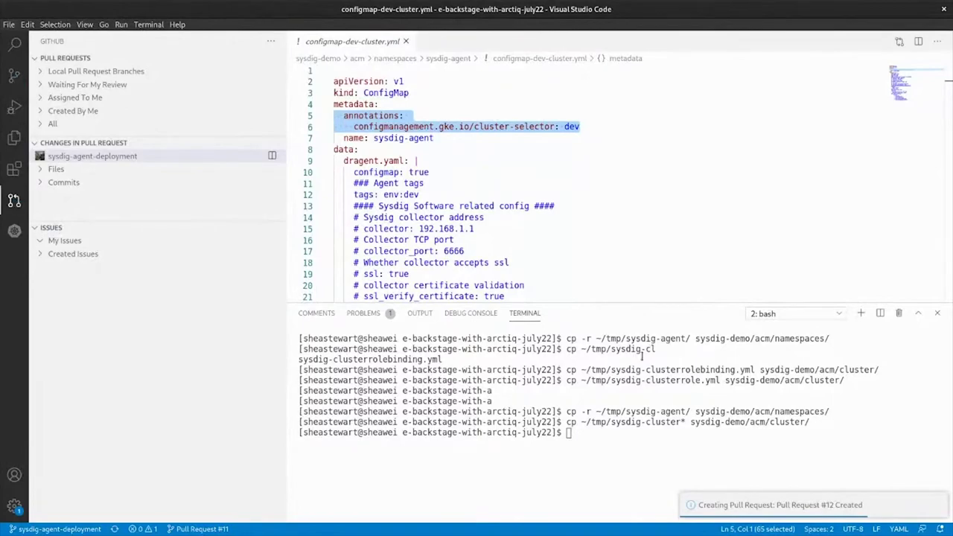
# Step: Switch to Chrome and refresh the GitHub pull requests list of the e-backstage-with-arctiq-july22 repository
pyautogui.press('super')
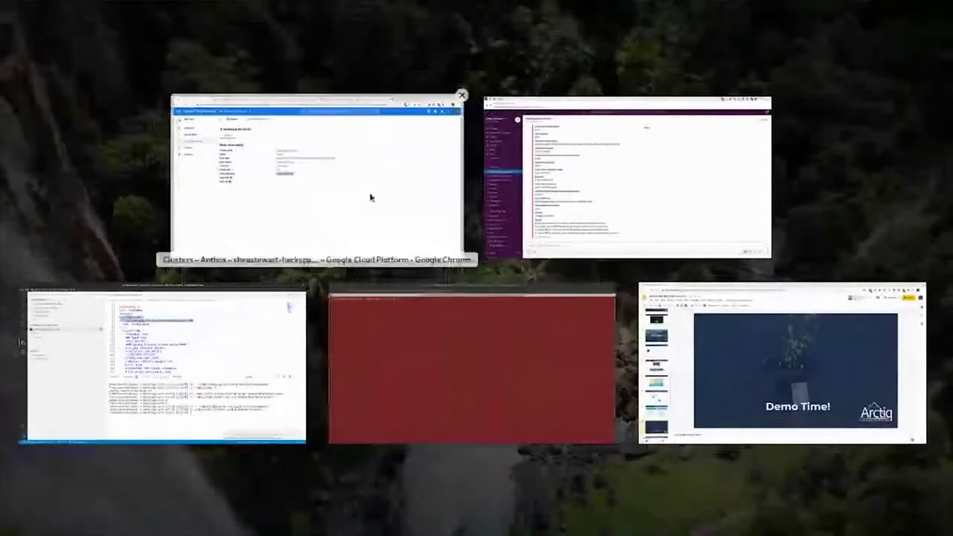
pyautogui.click(368, 196)
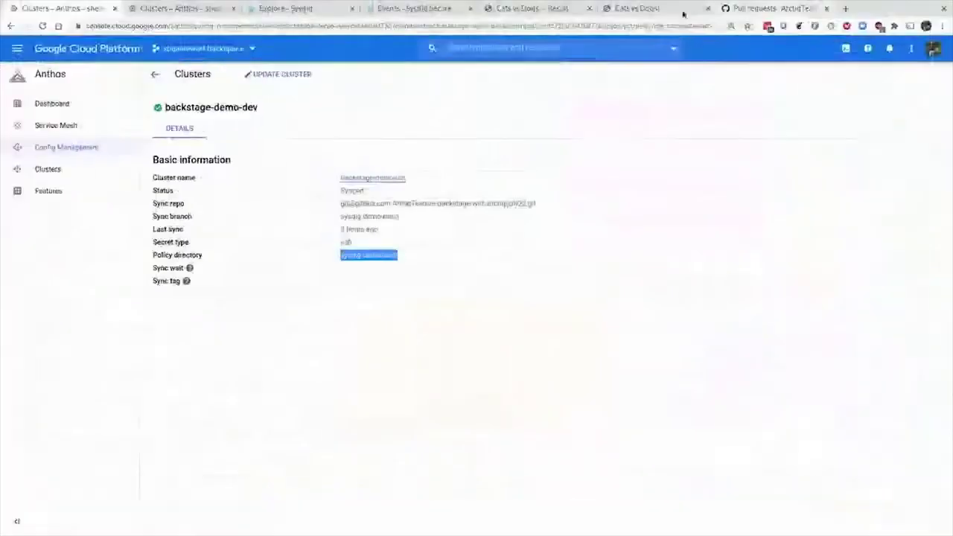
pyautogui.click(755, 11)
pyautogui.click(42, 26)
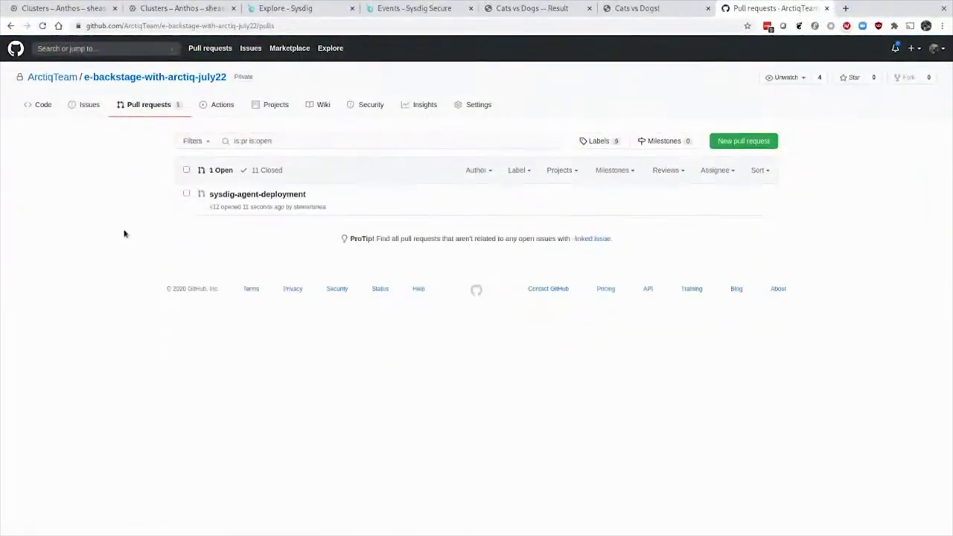
# Step: Open the sysdig-agent-deployment pull request and confirm its merge into sysdig-demo-main
pyautogui.press('F5')
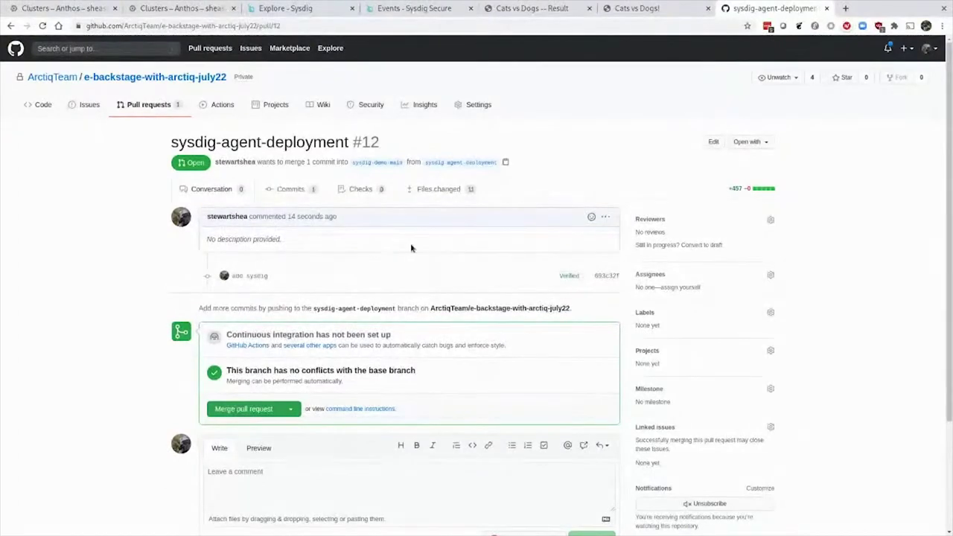
pyautogui.click(239, 409)
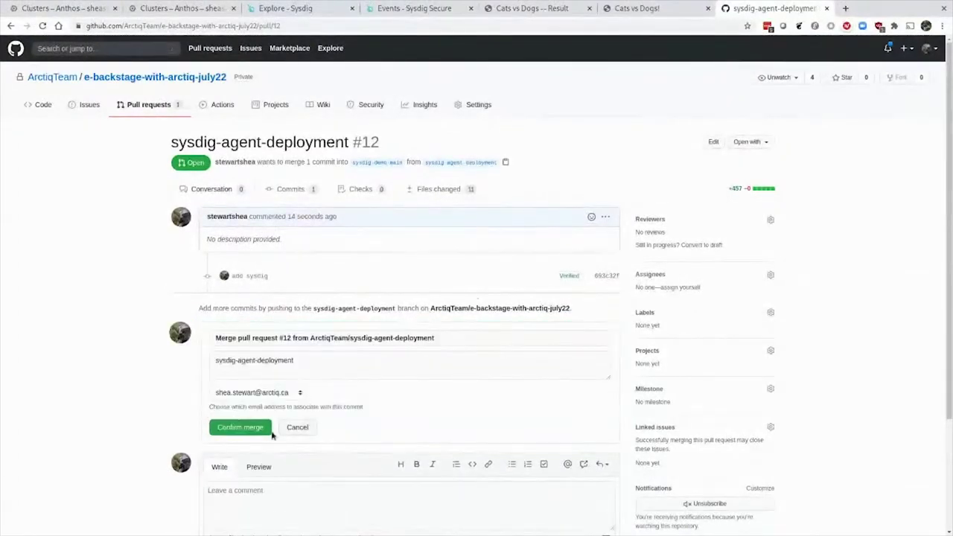
pyautogui.click(257, 429)
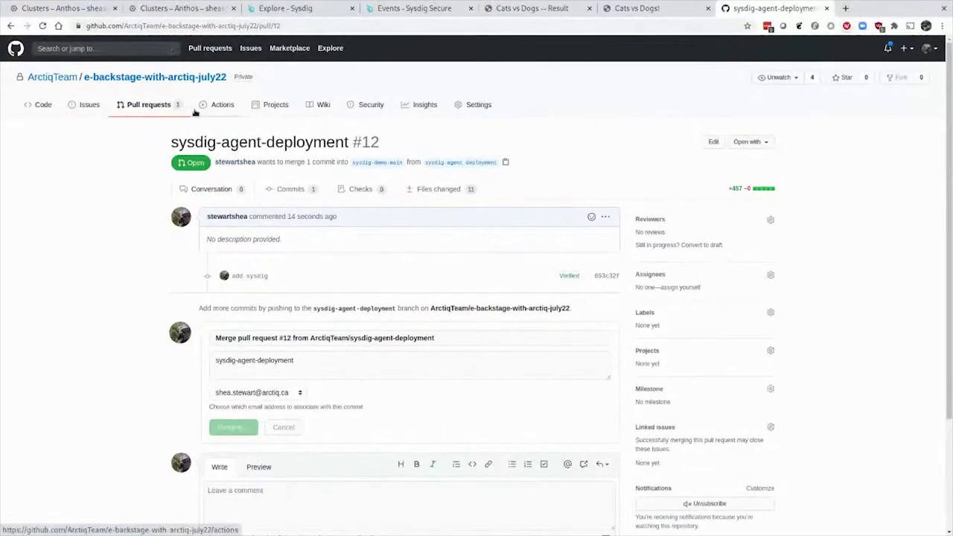
# Step: Check the Anthos Config Management sync details of the backstage-demo-dev cluster in the Google Cloud console
pyautogui.click(89, 9)
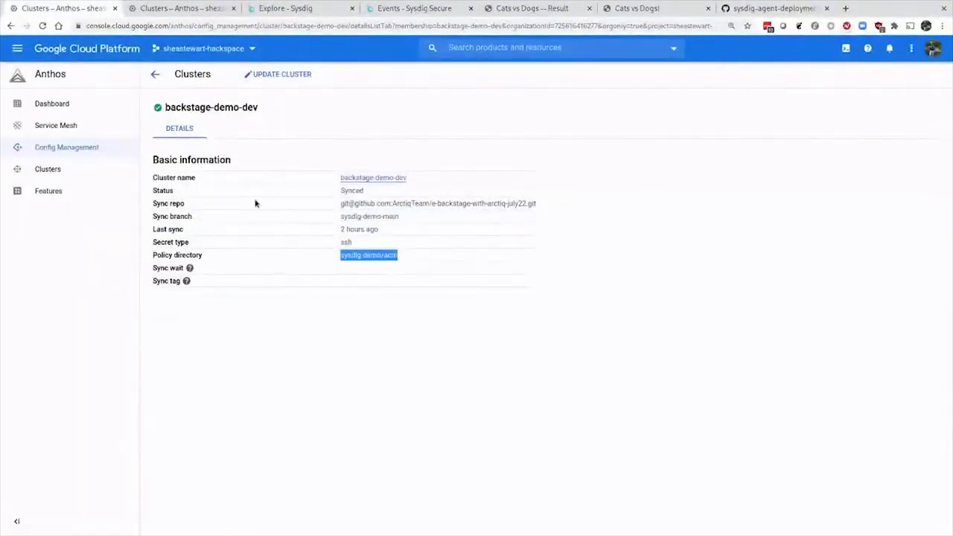
pyautogui.click(288, 276)
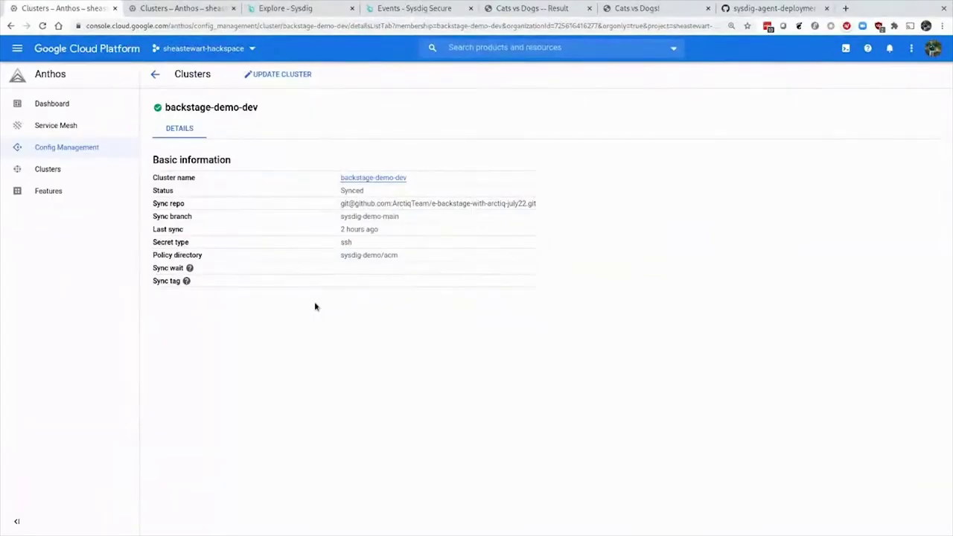
# Step: Switch to Visual Studio Code, check out the sysdig-demo-main branch and update it with git pull
pyautogui.hotkey('alt', 'Tab')
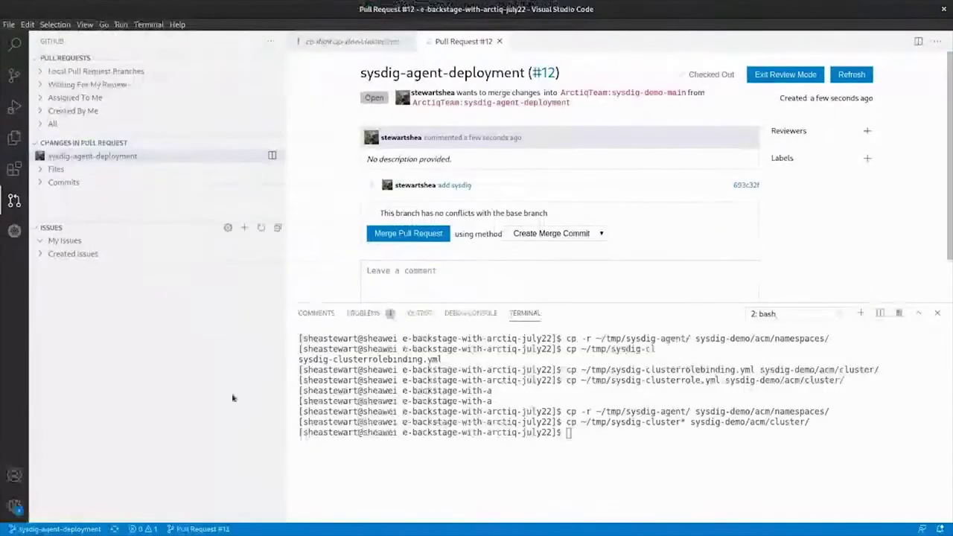
pyautogui.click(77, 530)
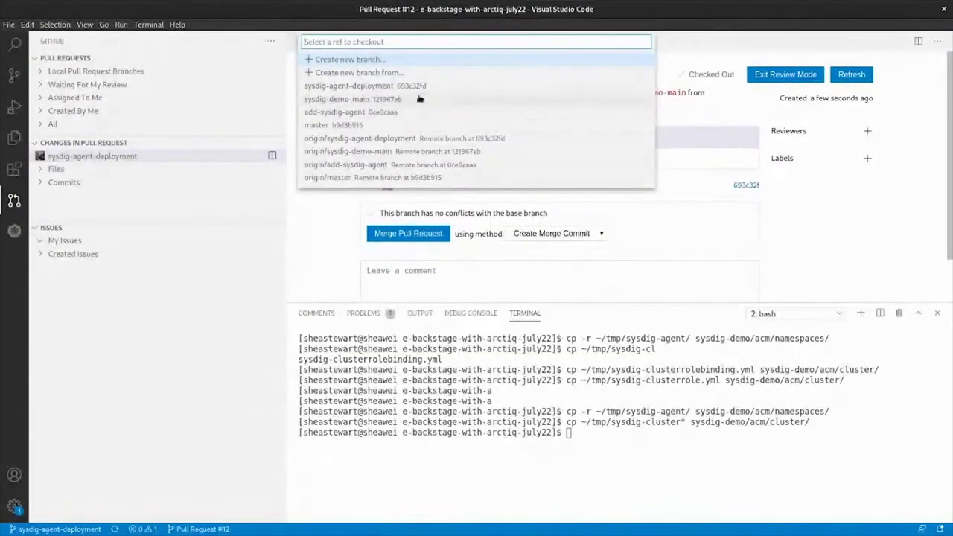
pyautogui.click(419, 99)
pyautogui.write('git pull')
pyautogui.press('Return')
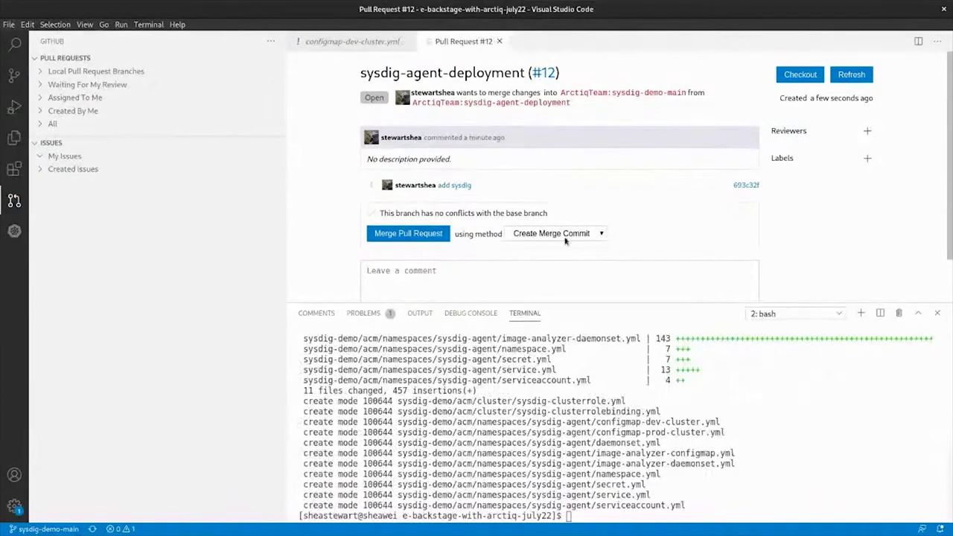
# Step: Close the Pull Request #12 page and show the repository's file tree with the sysdig-agent manifests
pyautogui.click(498, 42)
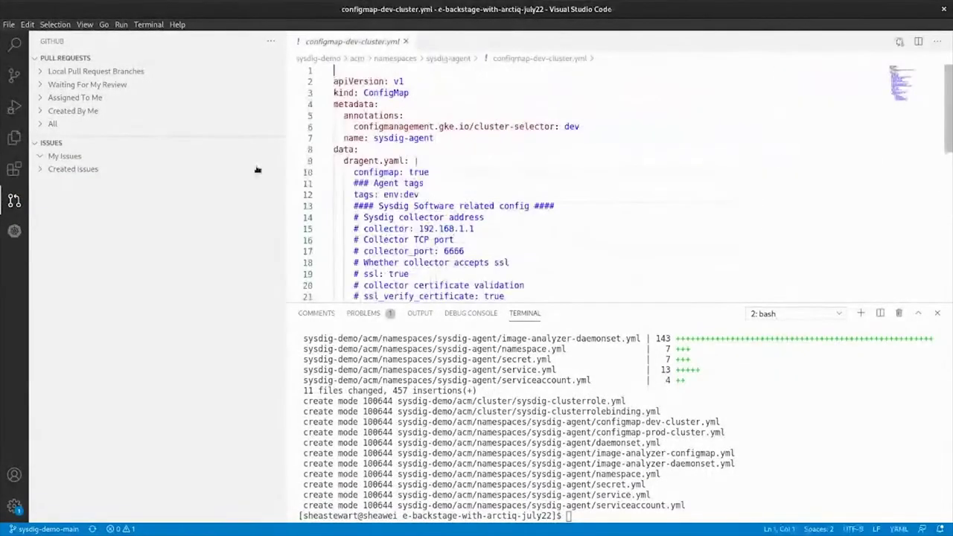
pyautogui.click(16, 140)
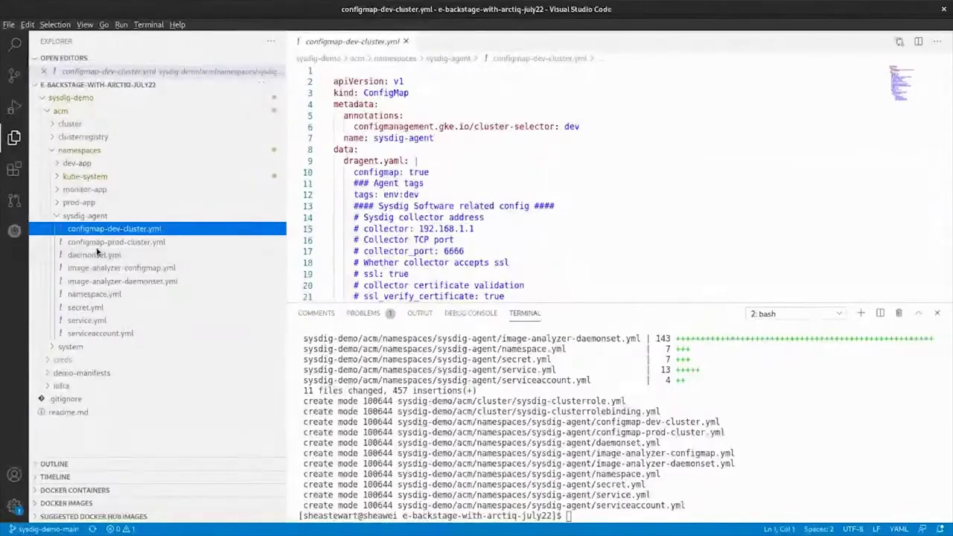
# Step: Switch to the terminal in the demo-manifests directory and list the cluster's namespaces with kubectl get ns
pyautogui.hotkey('alt', 'Tab')
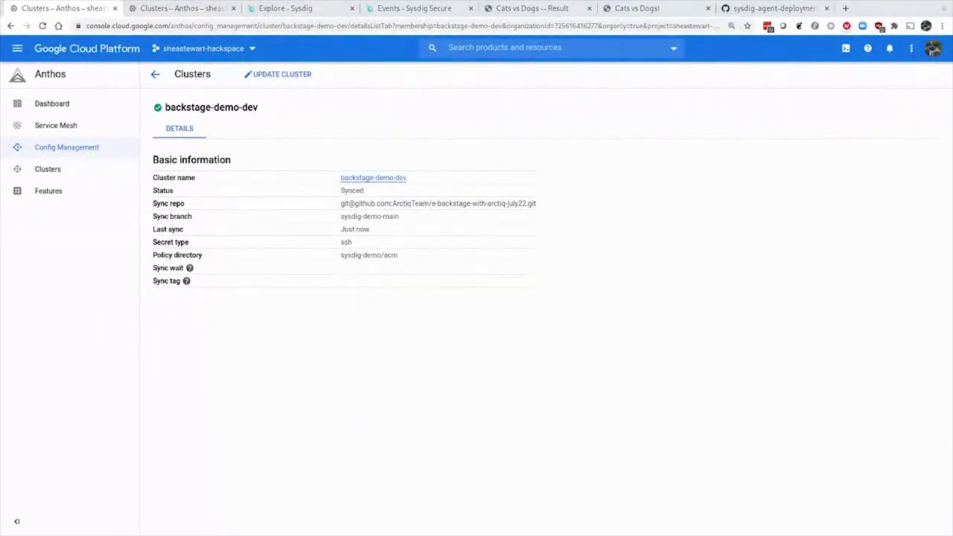
pyautogui.press('super')
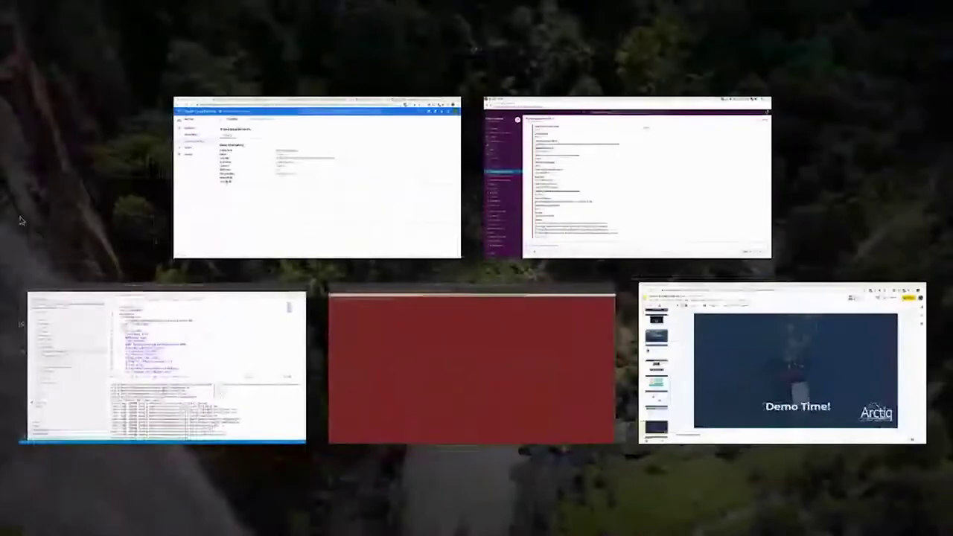
pyautogui.click(485, 356)
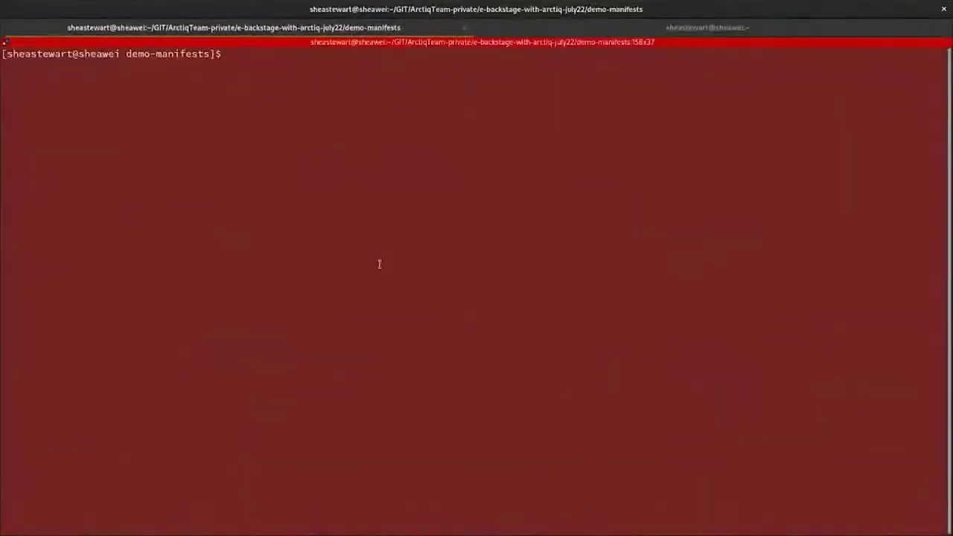
pyautogui.write('kubectl get ns')
pyautogui.press('Return')
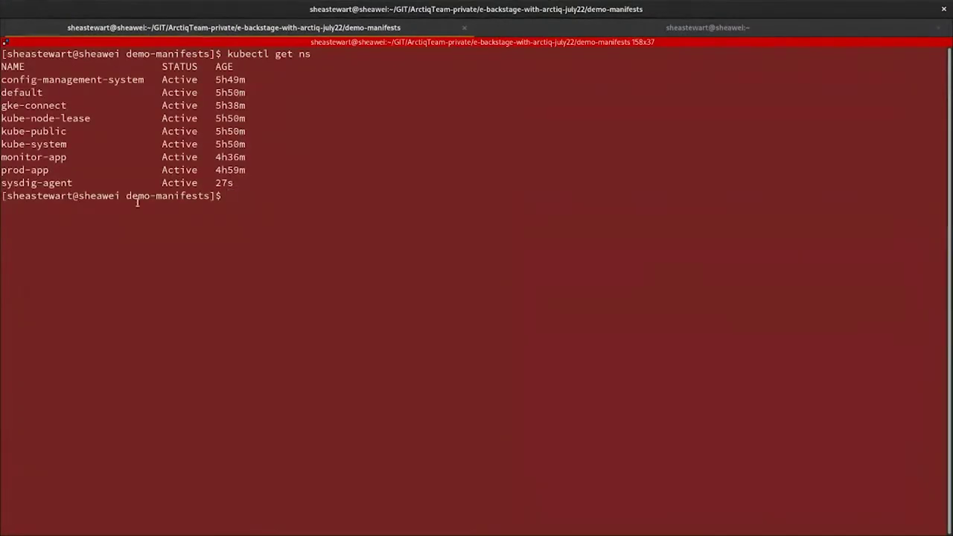
# Step: List the pods in the sysdig-agent namespace with kubectl get pods -n sysdig-agent
pyautogui.doubleClick(23, 170)
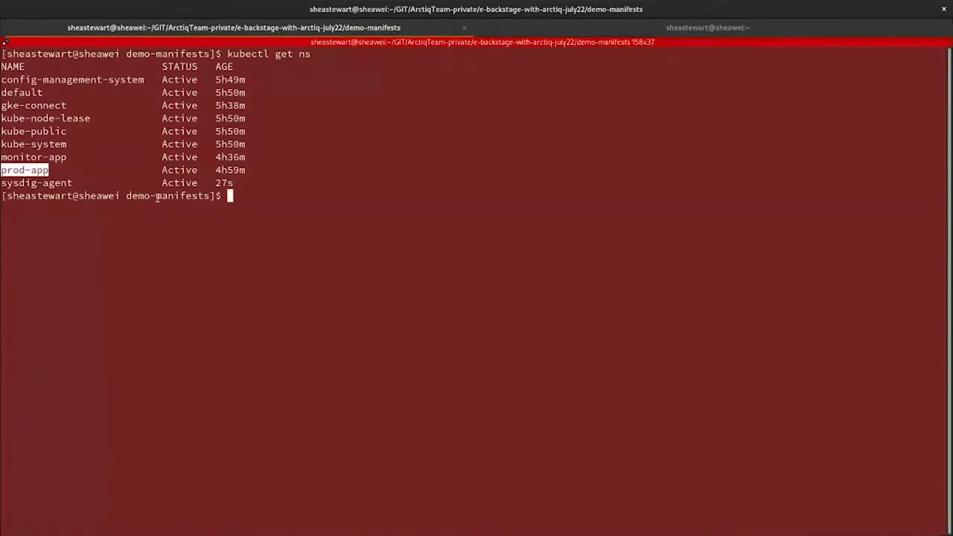
pyautogui.click(243, 192)
pyautogui.write('kubectl  get')
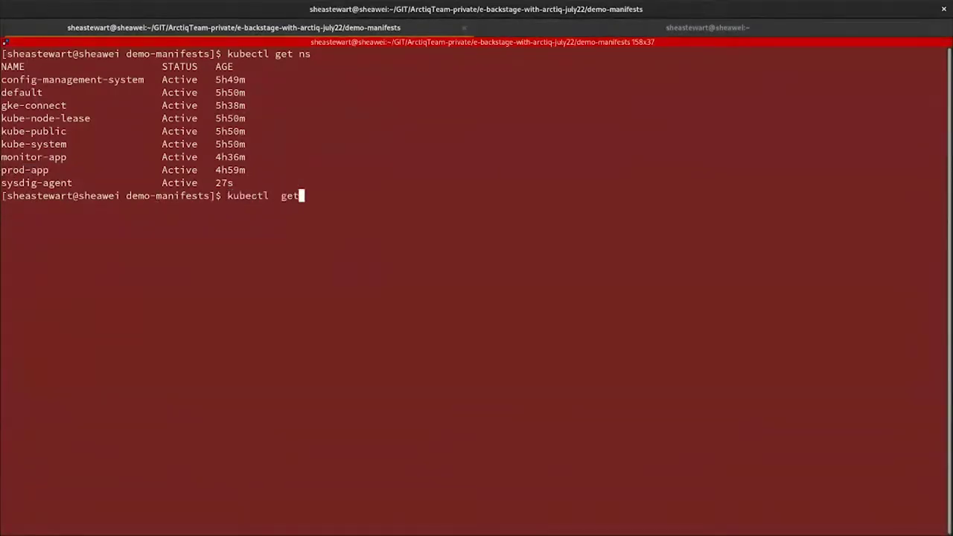
pyautogui.write(' pods n')
pyautogui.press('BackSpace')
pyautogui.press('BackSpace')
pyautogui.write('-n sysdig0agen')
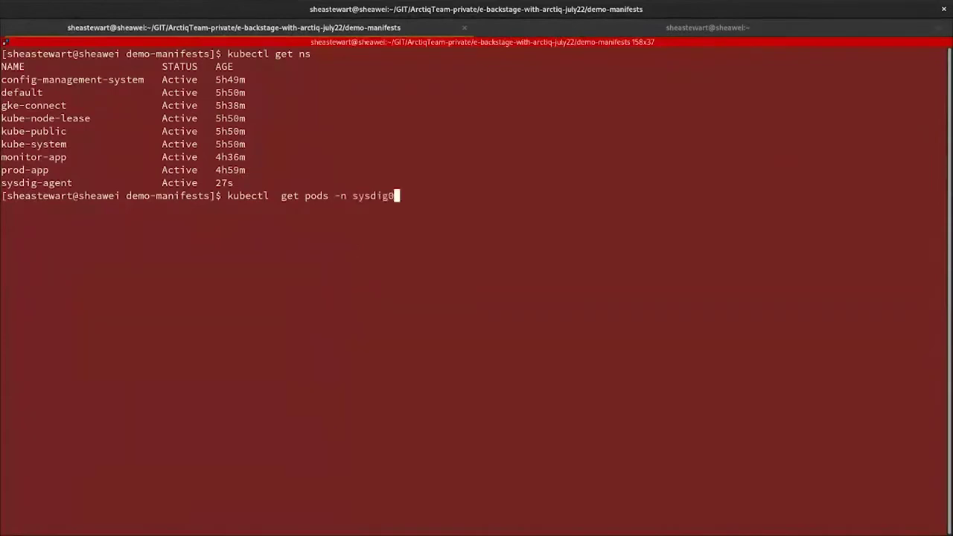
pyautogui.press('BackSpace')
pyautogui.press('BackSpace')
pyautogui.press('BackSpace')
pyautogui.press('BackSpace')
pyautogui.press('BackSpace')
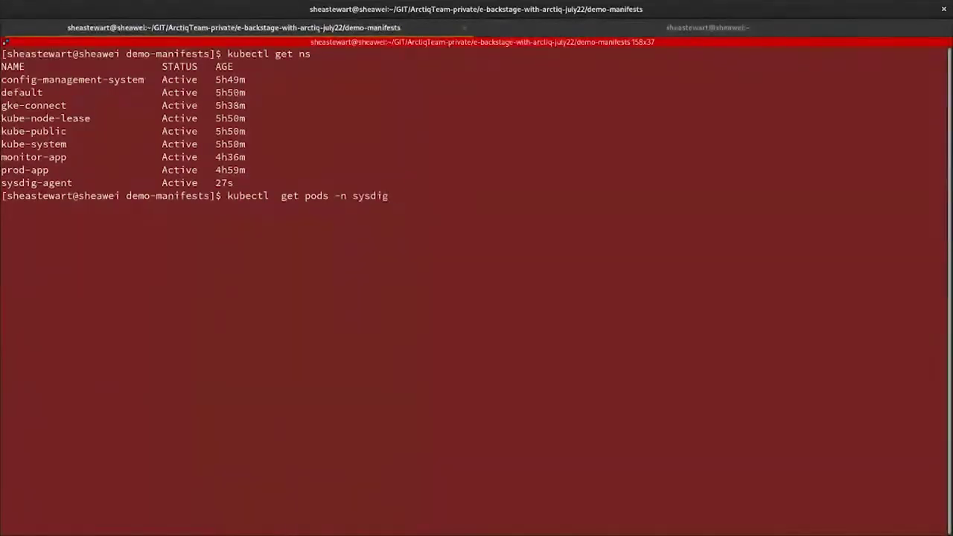
pyautogui.write('-agent')
pyautogui.press('Return')
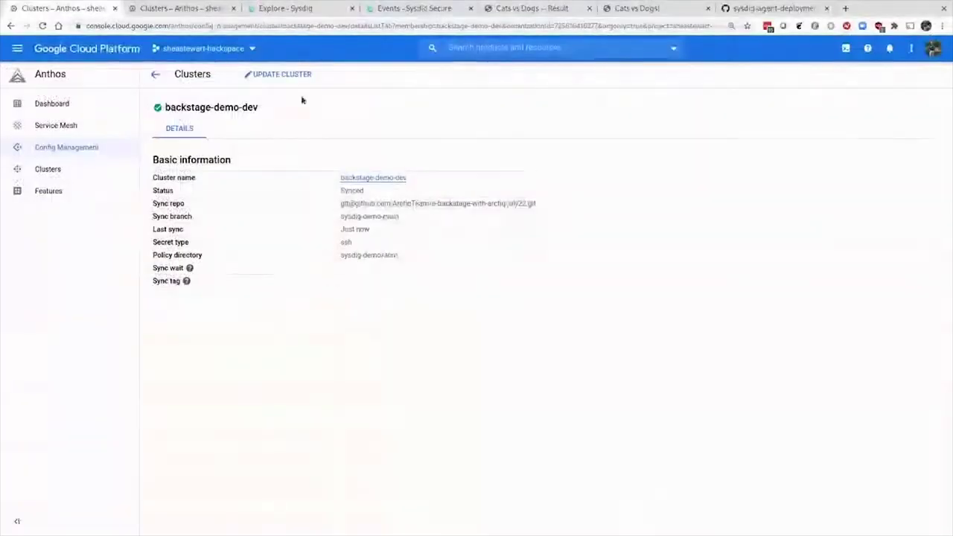
# Step: Open Sysdig Explore in Chrome, expand the last listed host's containers and switch the grouping to Kubernetes (Deployments)
pyautogui.click(288, 9)
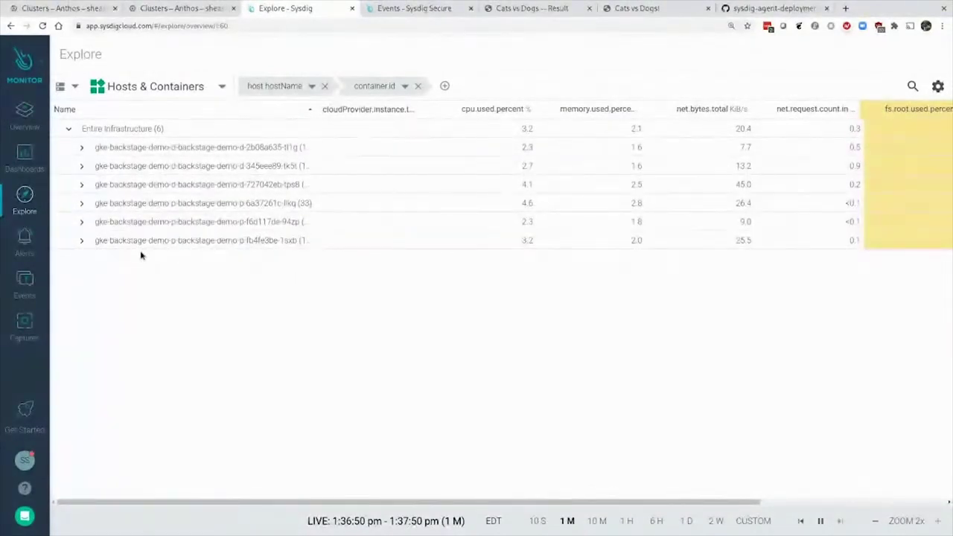
pyautogui.click(82, 240)
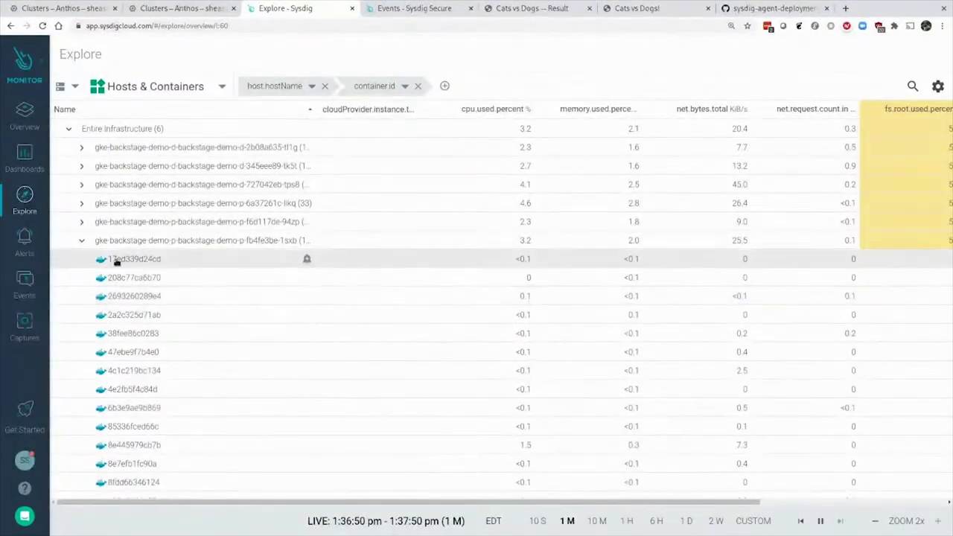
pyautogui.click(183, 87)
pyautogui.click(316, 358)
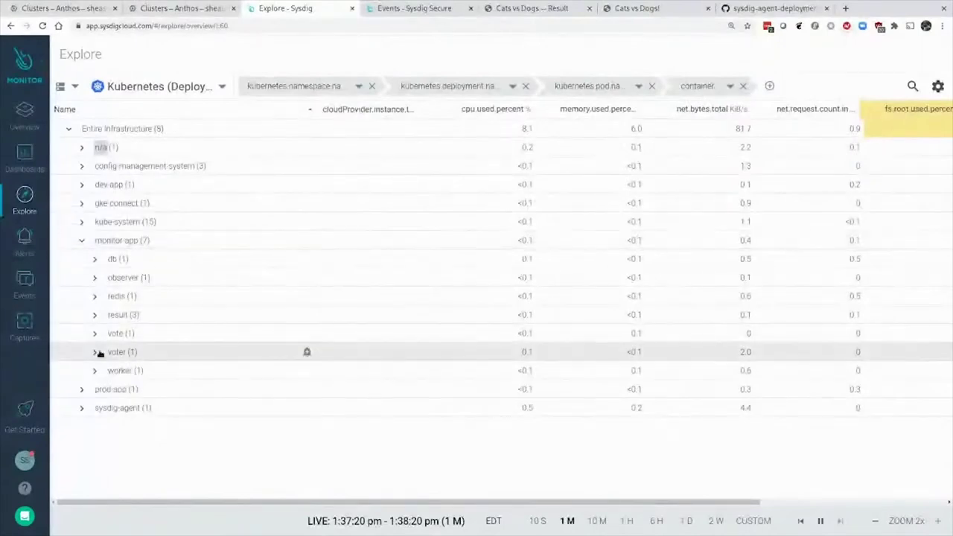
# Step: Open the Kubernetes Deployment Overview for the monitor-app namespace and examine its pod health and workload resources
pyautogui.click(83, 241)
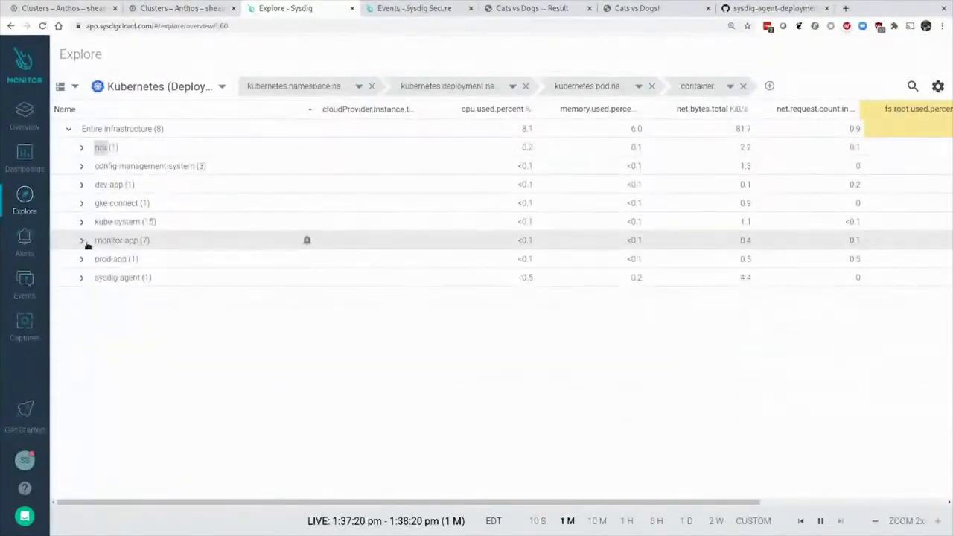
pyautogui.click(113, 250)
pyautogui.click(115, 258)
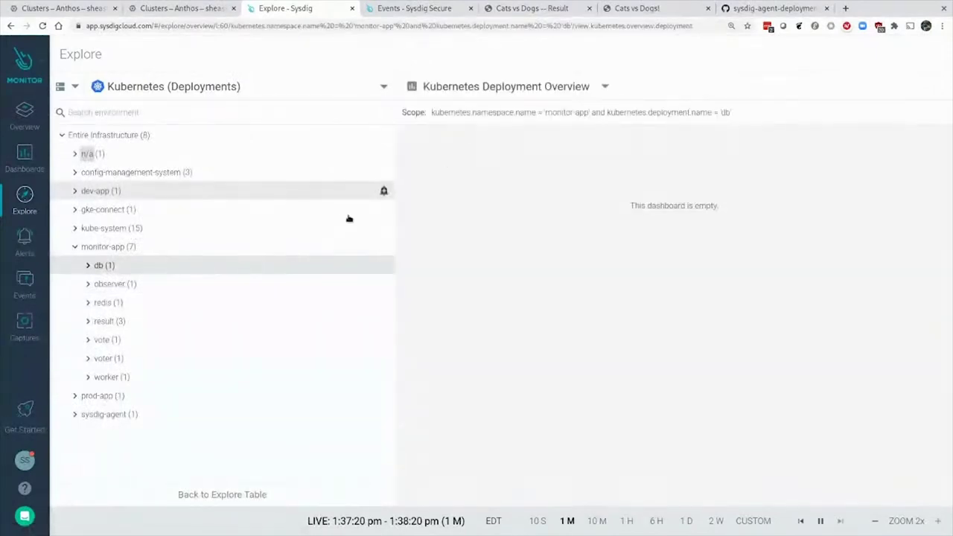
pyautogui.press('Escape')
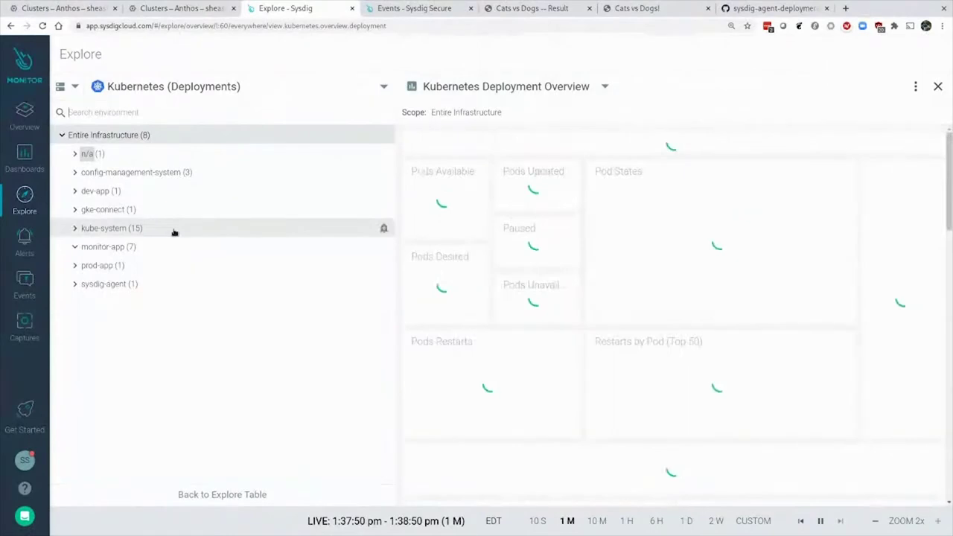
pyautogui.click(160, 248)
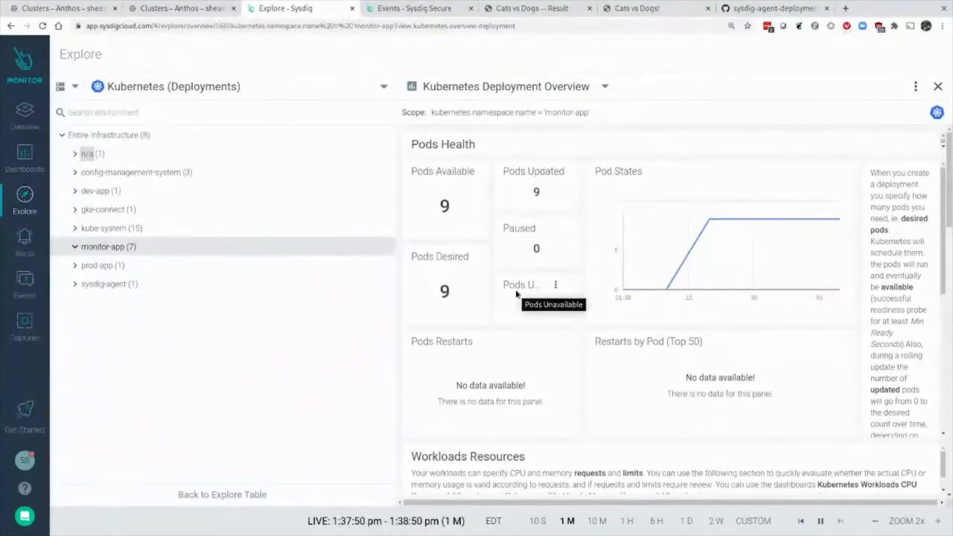
pyautogui.scroll(-3, 551, 310)
pyautogui.scroll(-4, 551, 312)
pyautogui.scroll(6, 551, 313)
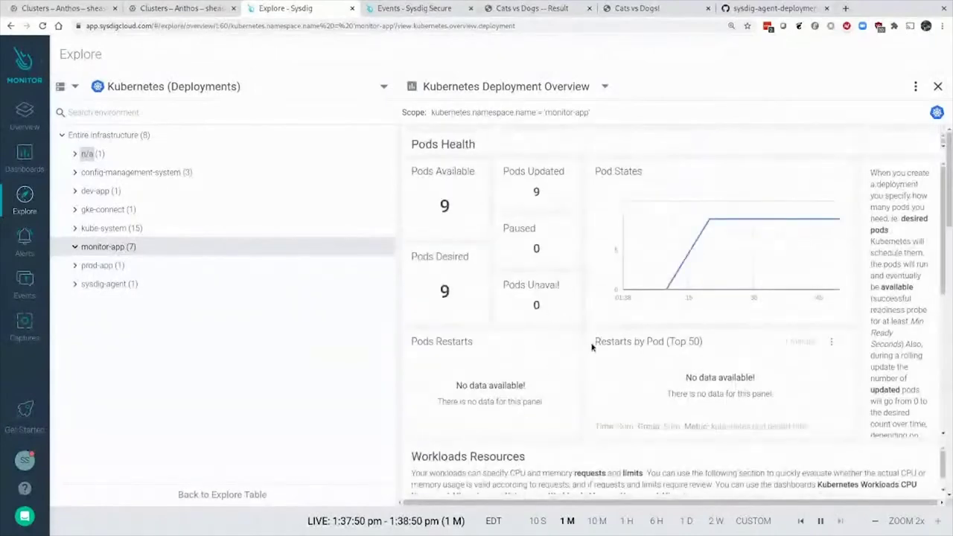
pyautogui.scroll(-3, 591, 347)
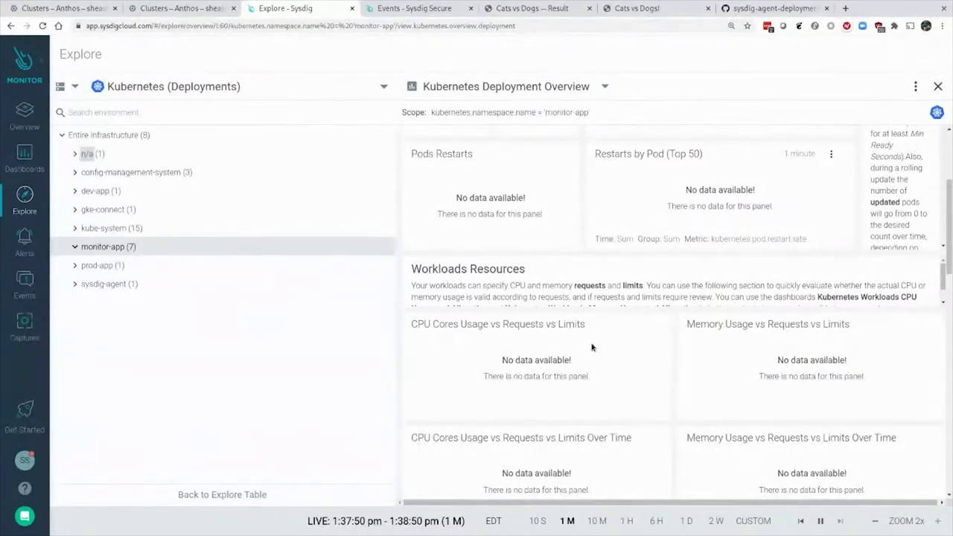
pyautogui.scroll(3, 579, 273)
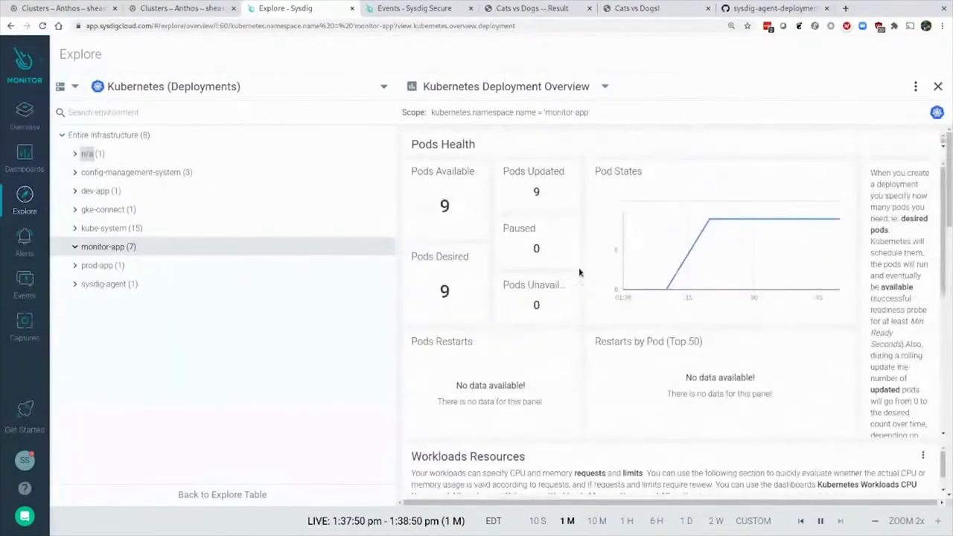
pyautogui.press('super')
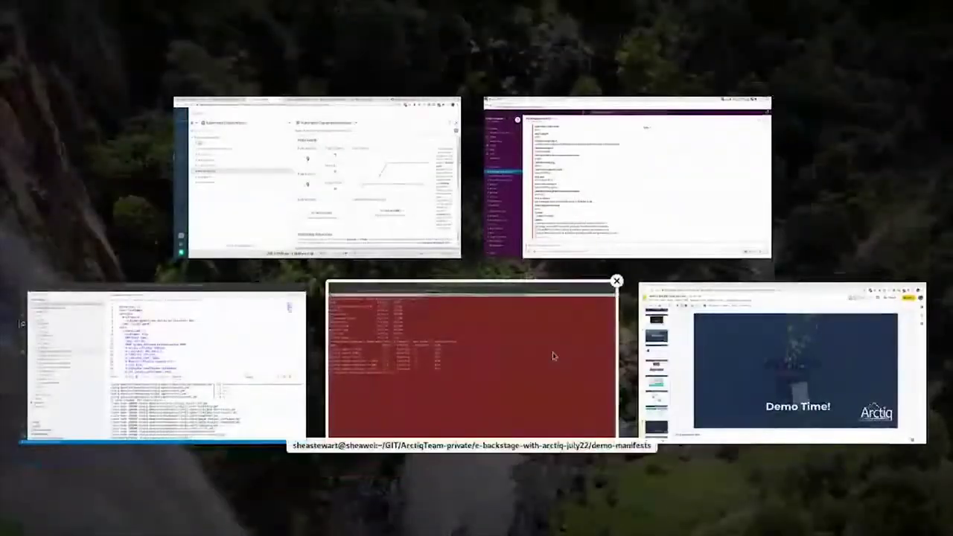
pyautogui.click(553, 353)
pyautogui.click(615, 28)
pyautogui.write('clear')
pyautogui.press('Return')
pyautogui.write('while true; do curl -X POST --data "vote=b" http://34.83.58.132/ ; done')
pyautogui.press('Return')
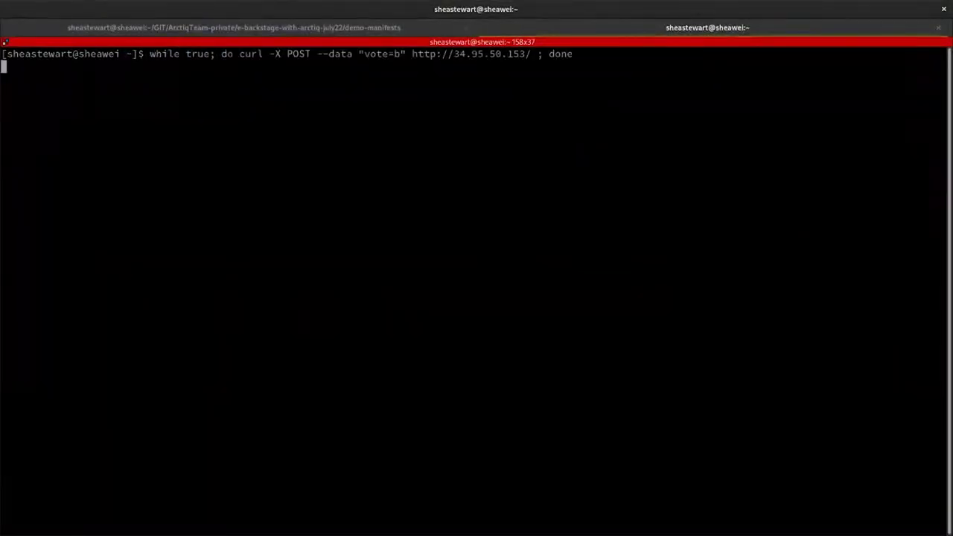
# Step: Switch back to Sysdig Monitor in Chrome and view the Kubernetes overviews for Clusters, Nodes and Namespaces
pyautogui.hotkey('alt', 'Tab')
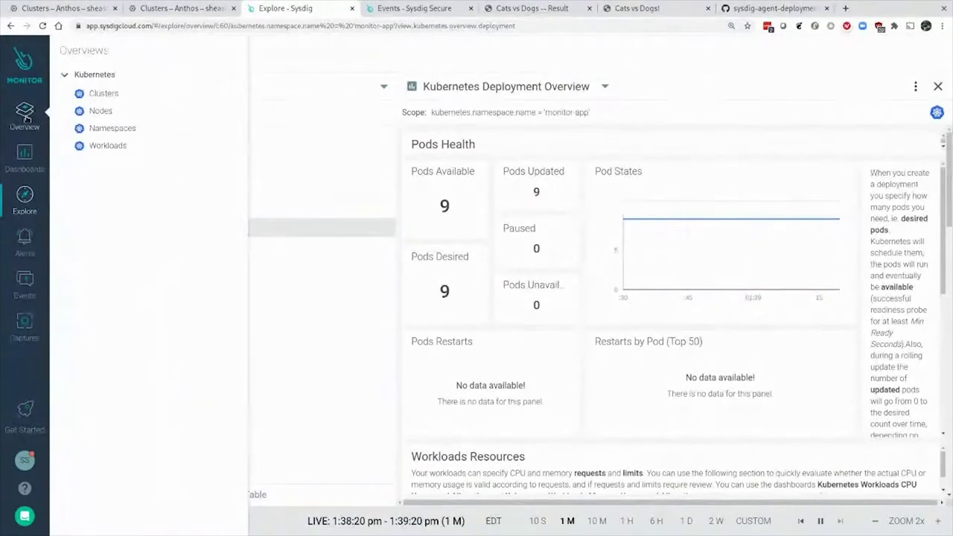
pyautogui.click(83, 91)
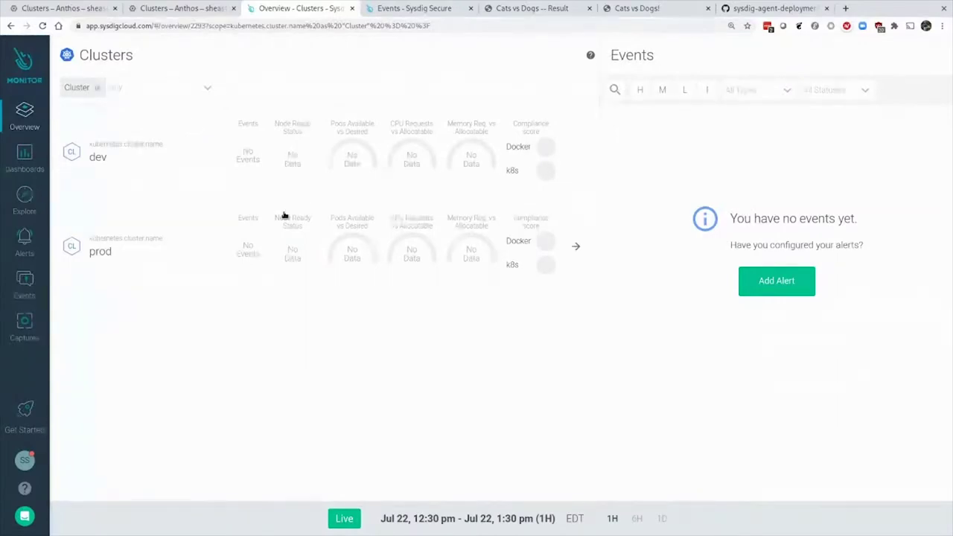
pyautogui.moveTo(304, 173)
pyautogui.click(25, 113)
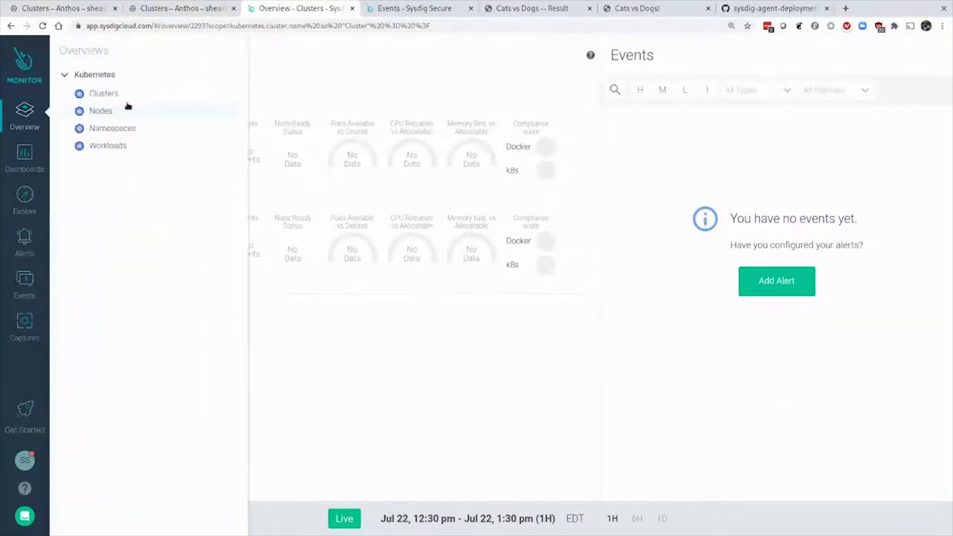
pyautogui.click(119, 111)
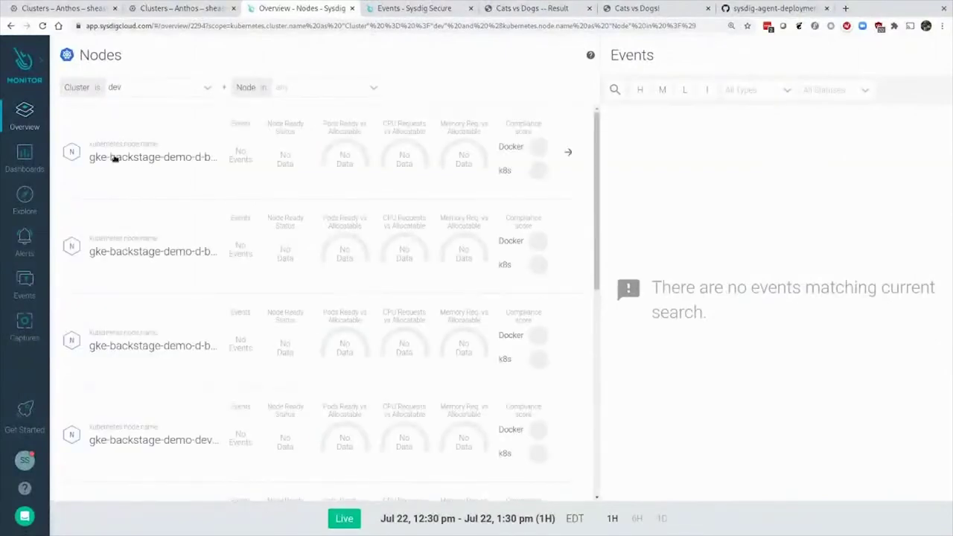
pyautogui.click(31, 121)
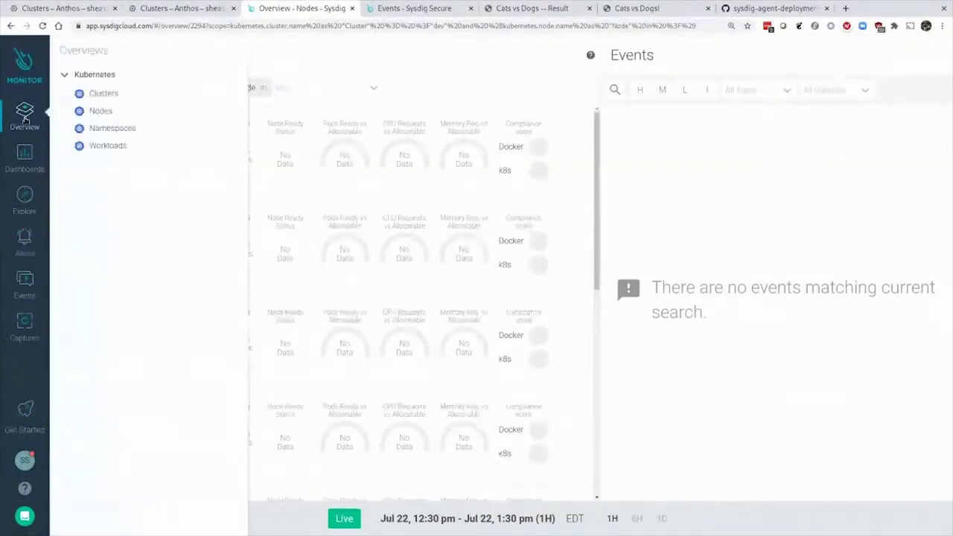
pyautogui.click(112, 130)
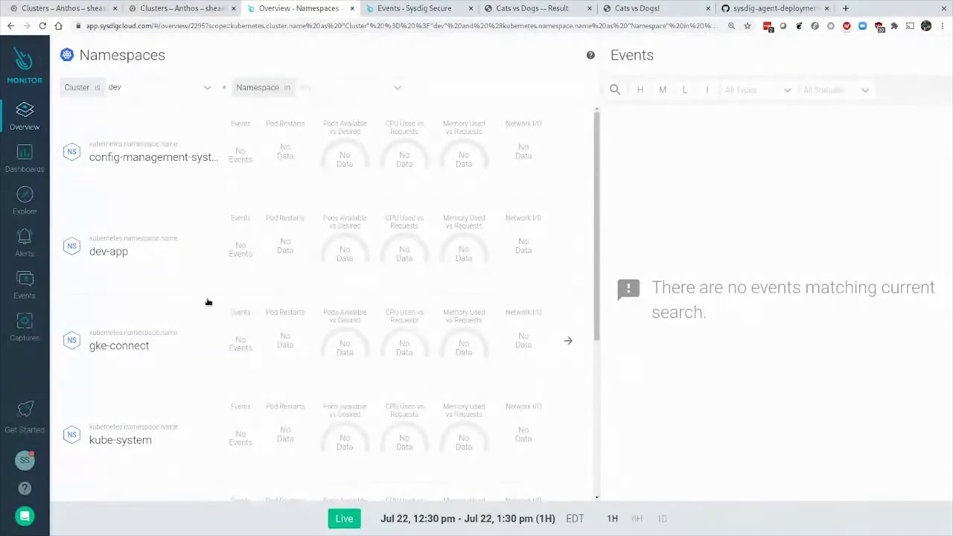
# Step: Open the Kubernetes Health Overview template from the Kubernetes dashboard templates
pyautogui.click(24, 155)
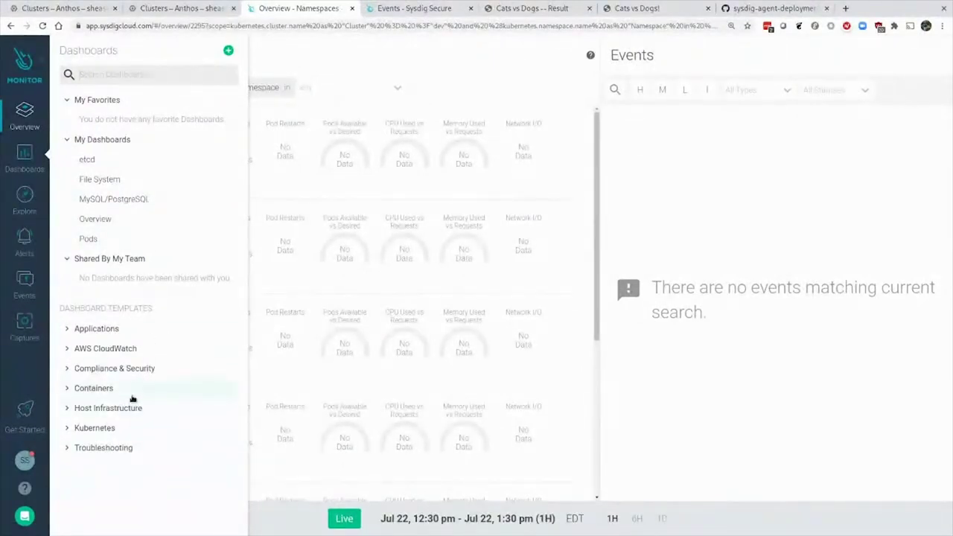
pyautogui.click(111, 430)
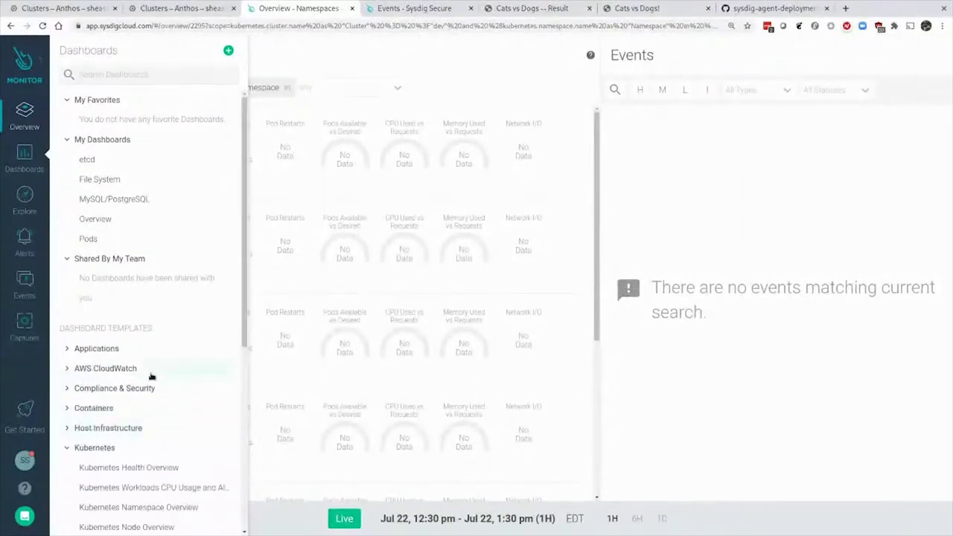
pyautogui.scroll(-3, 153, 376)
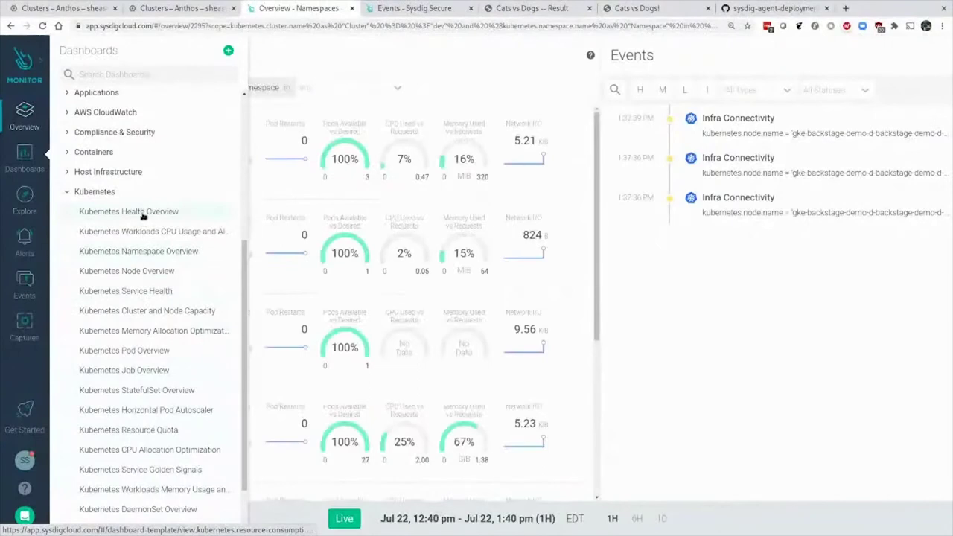
pyautogui.click(143, 213)
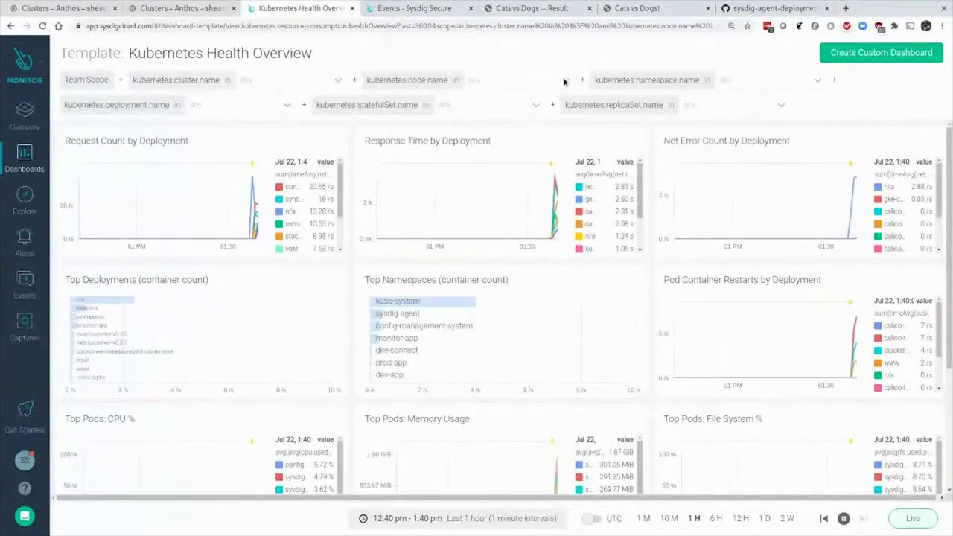
# Step: Filter the Kubernetes Health Overview by kubernetes.cluster.name prod and view its charts
pyautogui.click(523, 80)
pyautogui.click(307, 82)
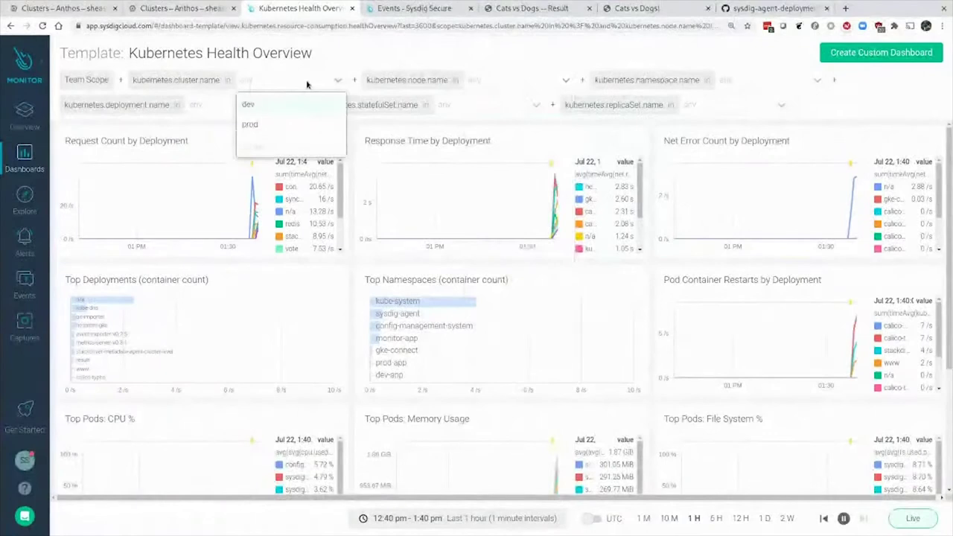
pyautogui.click(267, 125)
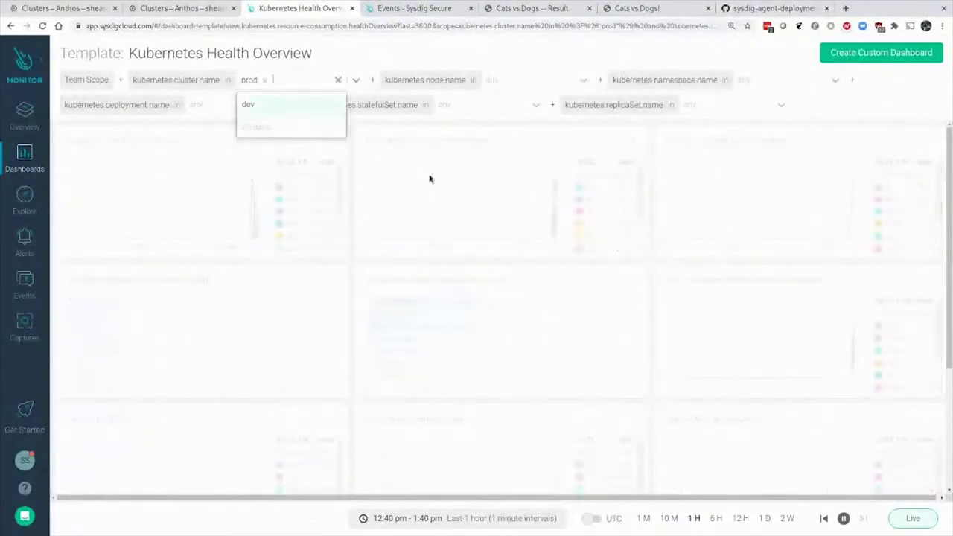
pyautogui.click(366, 68)
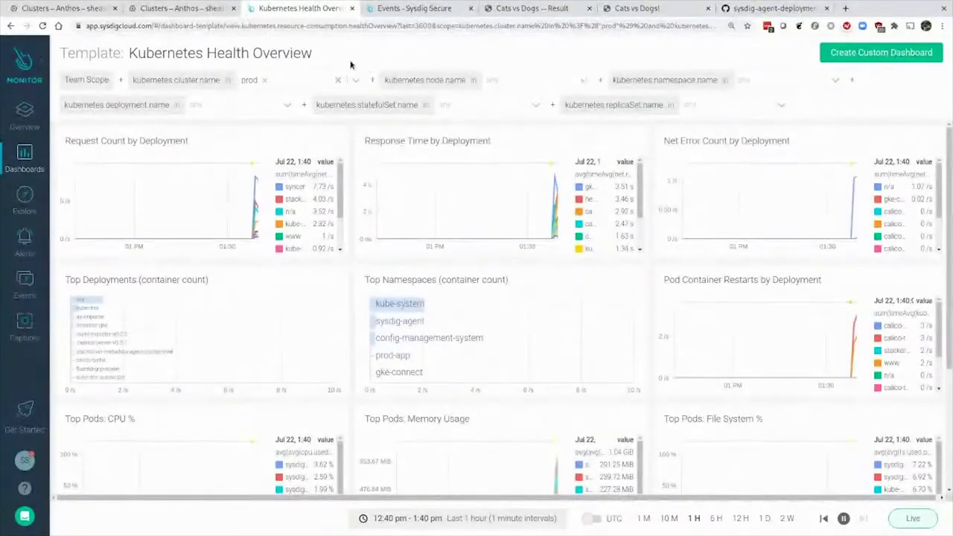
# Step: Open the Kubernetes Service Health dashboard template and scope it to the monitor-app namespace
pyautogui.click(22, 156)
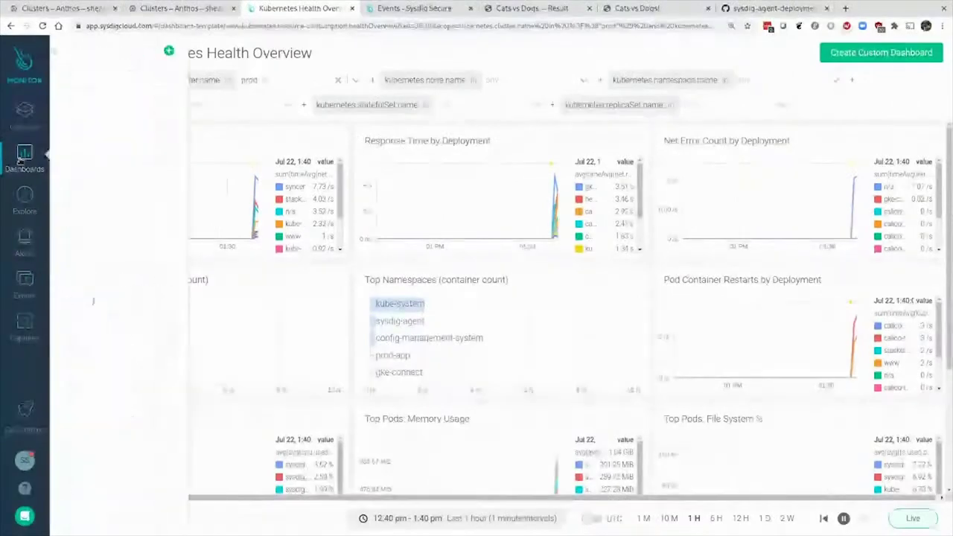
pyautogui.click(104, 407)
pyautogui.scroll(-1, 125, 368)
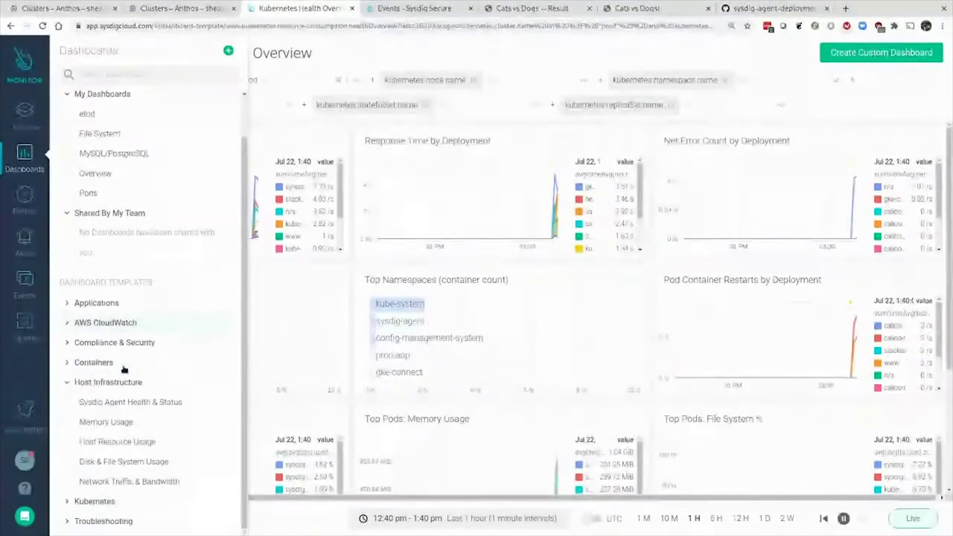
pyautogui.click(95, 501)
pyautogui.scroll(-1, 125, 423)
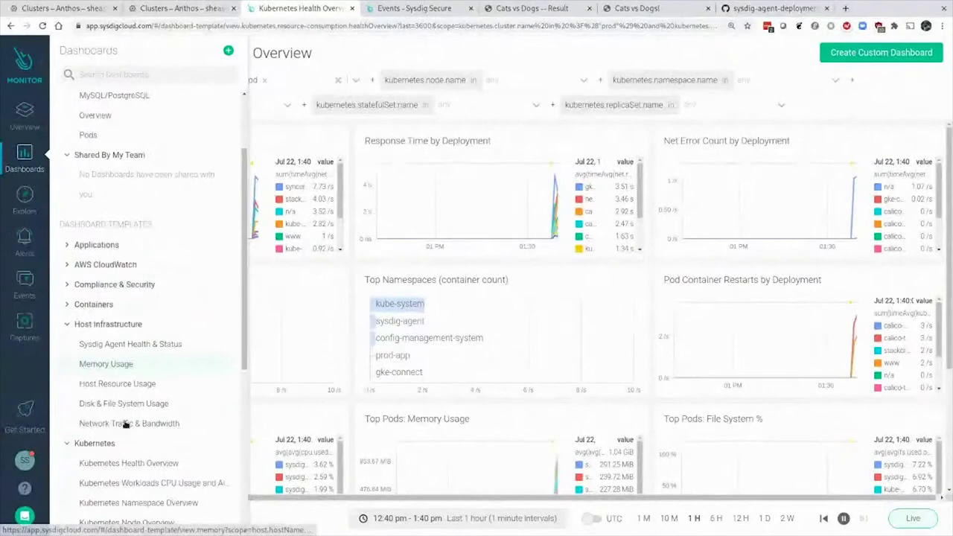
pyautogui.scroll(-5, 125, 422)
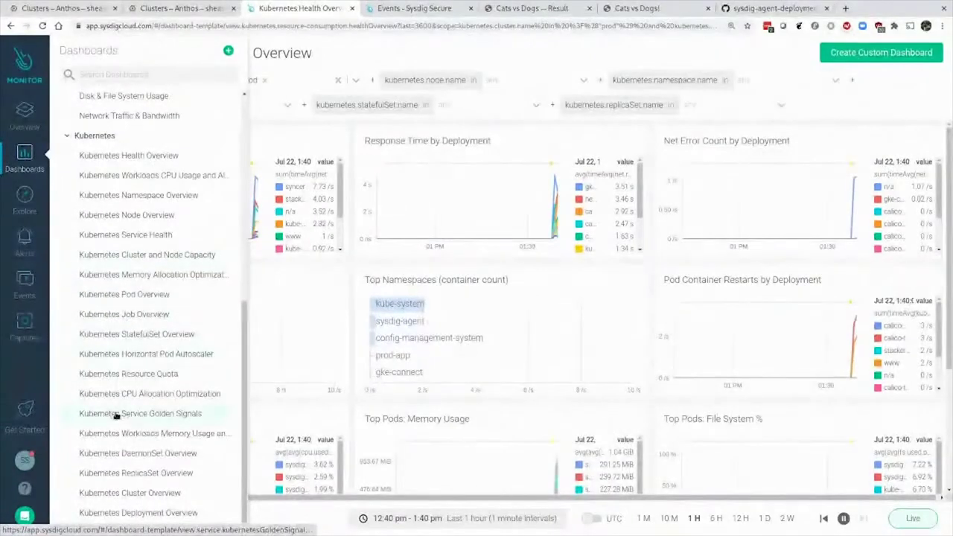
pyautogui.click(109, 240)
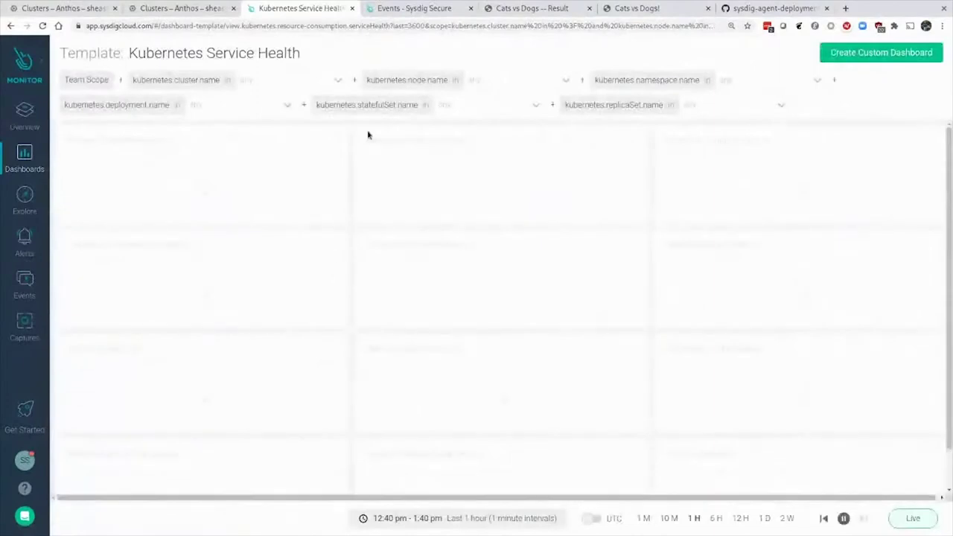
pyautogui.click(770, 81)
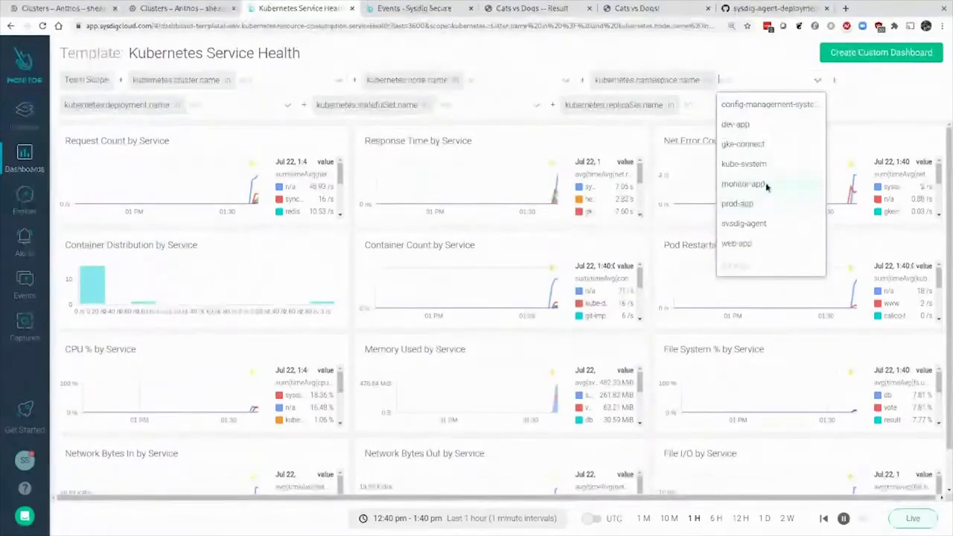
pyautogui.click(767, 185)
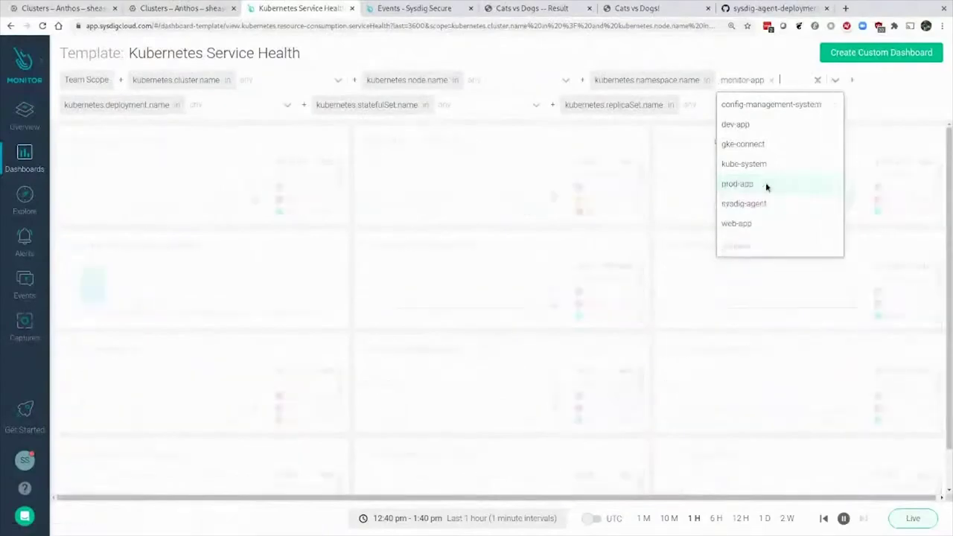
# Step: Cast several votes for Cats and Dogs in the Cats vs Dogs voting app and check its result page
pyautogui.click(633, 9)
pyautogui.click(483, 91)
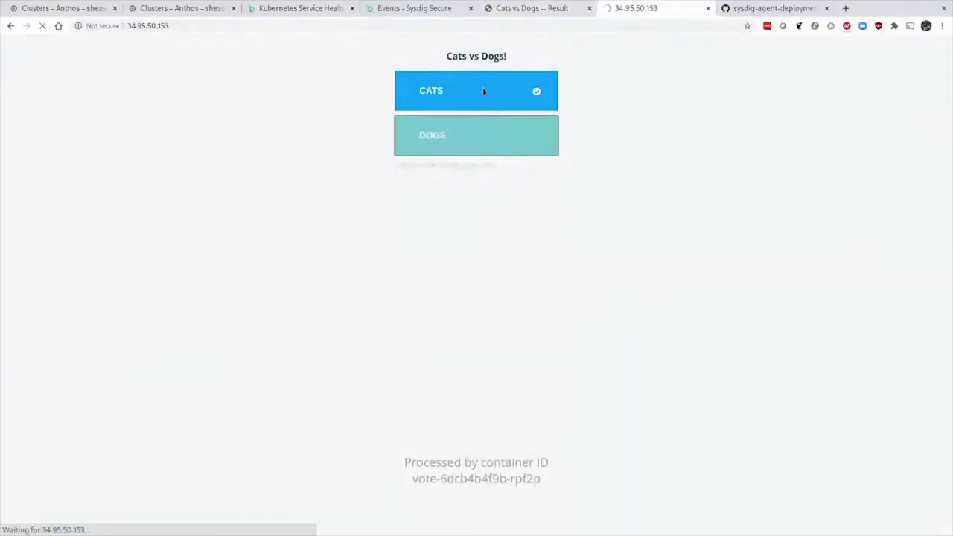
pyautogui.click(484, 91)
pyautogui.click(484, 133)
pyautogui.click(480, 87)
pyautogui.click(549, 9)
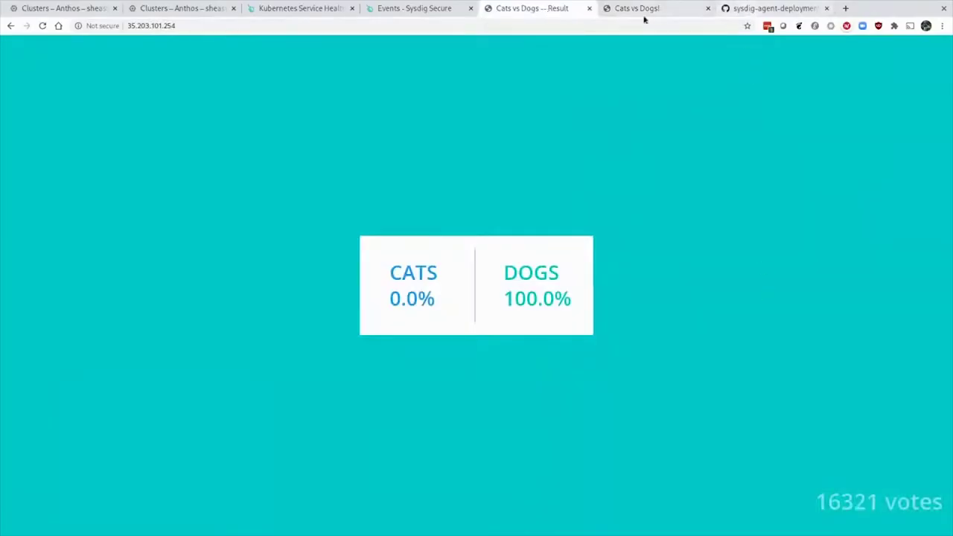
# Step: Return to the Kubernetes Service Health dashboard, enlarge the page and examine the monitor-app charts, including response time, memory and network bytes by service
pyautogui.click(411, 13)
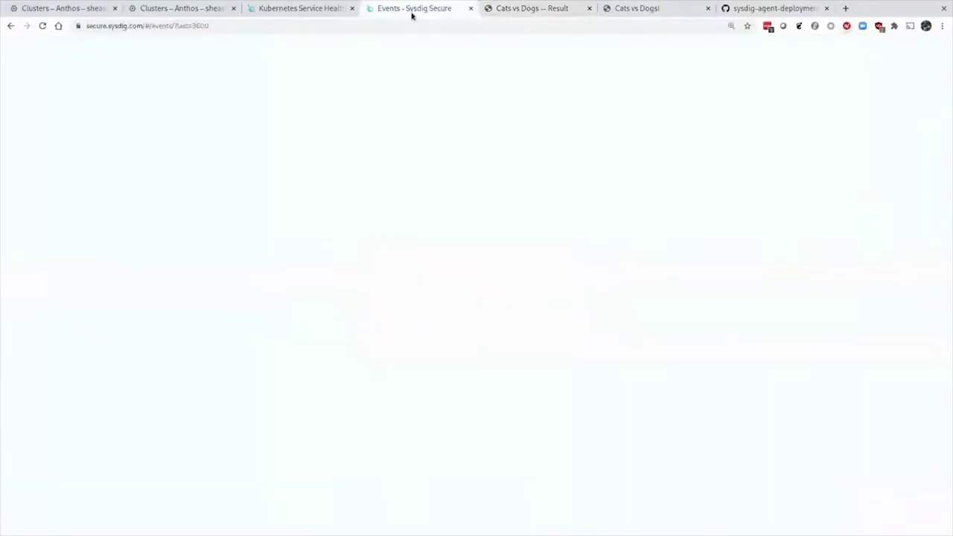
pyautogui.click(313, 9)
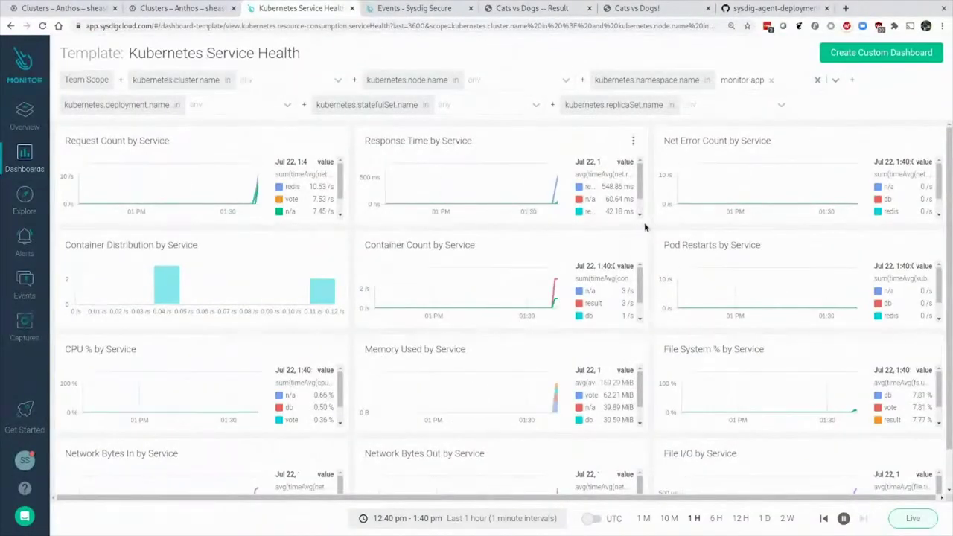
pyautogui.hotkey('ctrl', '-')
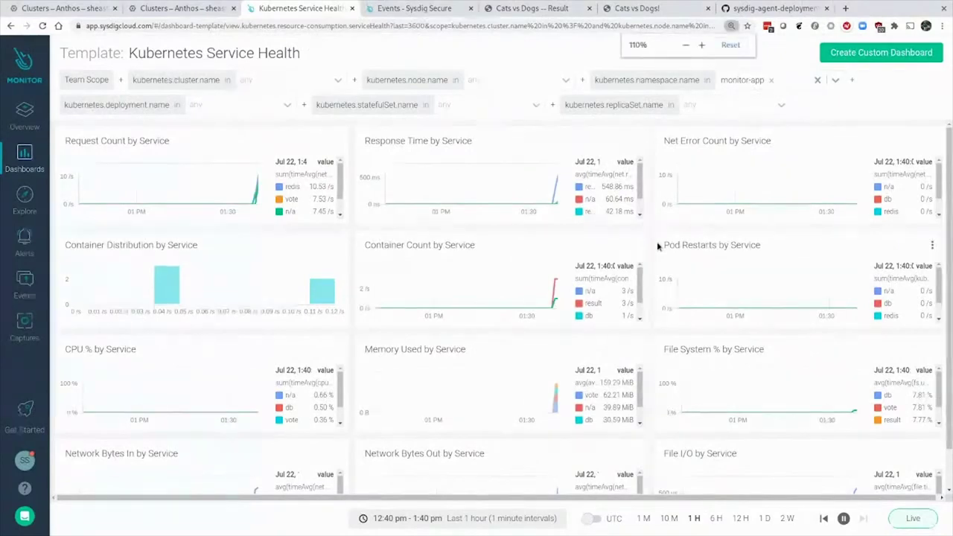
pyautogui.hotkey('ctrl', '-')
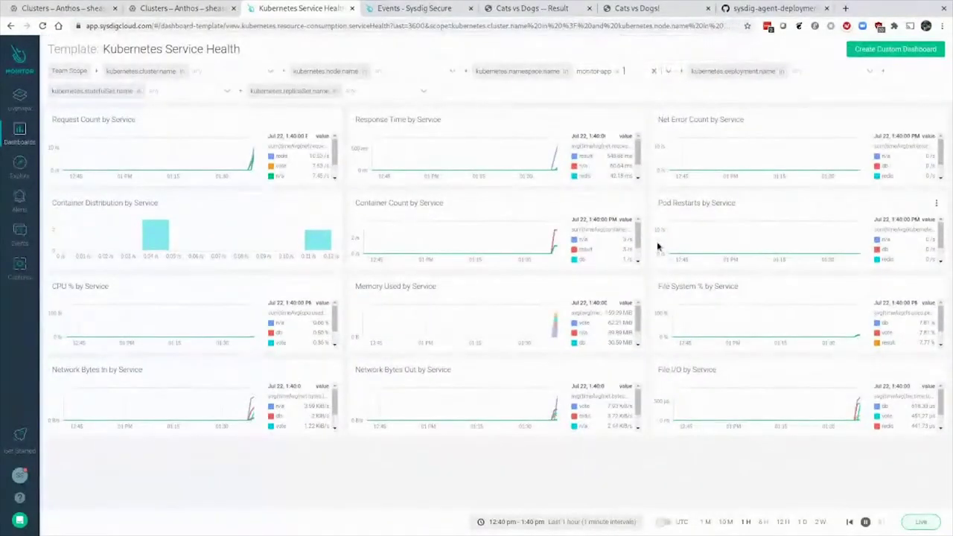
pyautogui.hotkey('ctrl', '+')
pyautogui.hotkey('ctrl', '+')
pyautogui.hotkey('ctrl', '+')
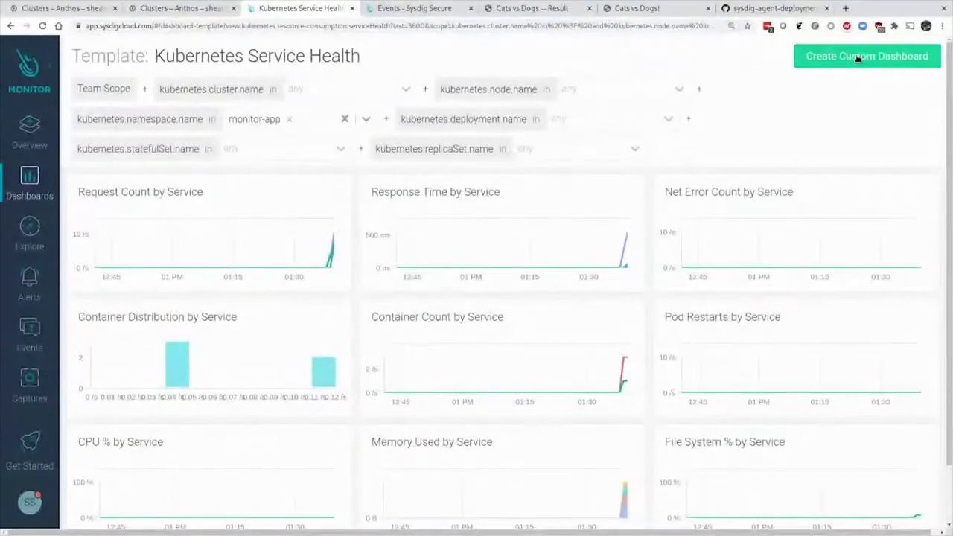
pyautogui.moveTo(625, 248)
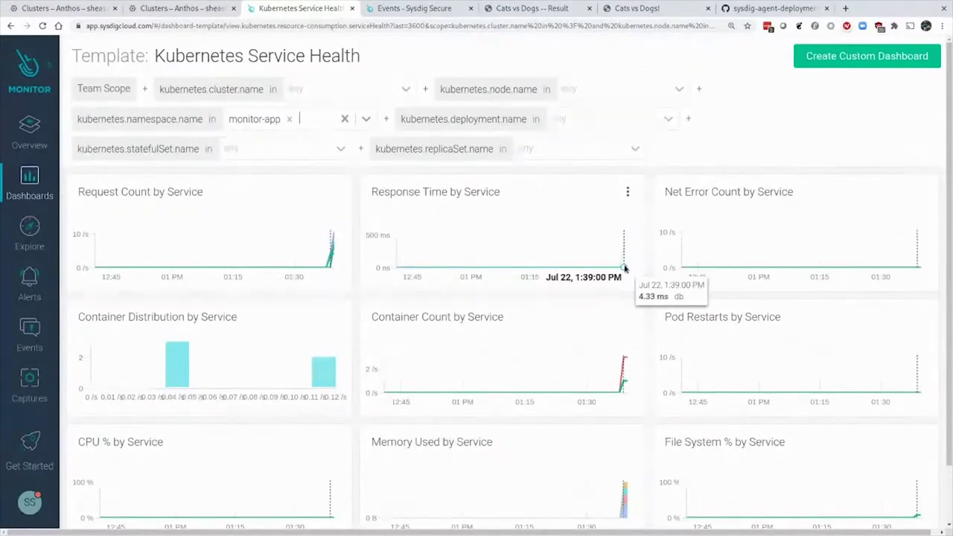
pyautogui.scroll(-2, 558, 319)
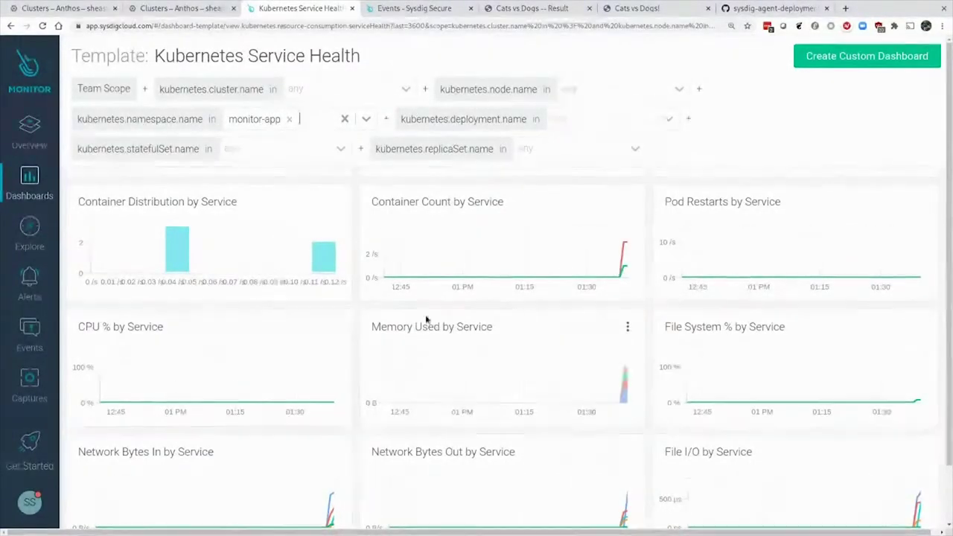
pyautogui.scroll(-1, 196, 245)
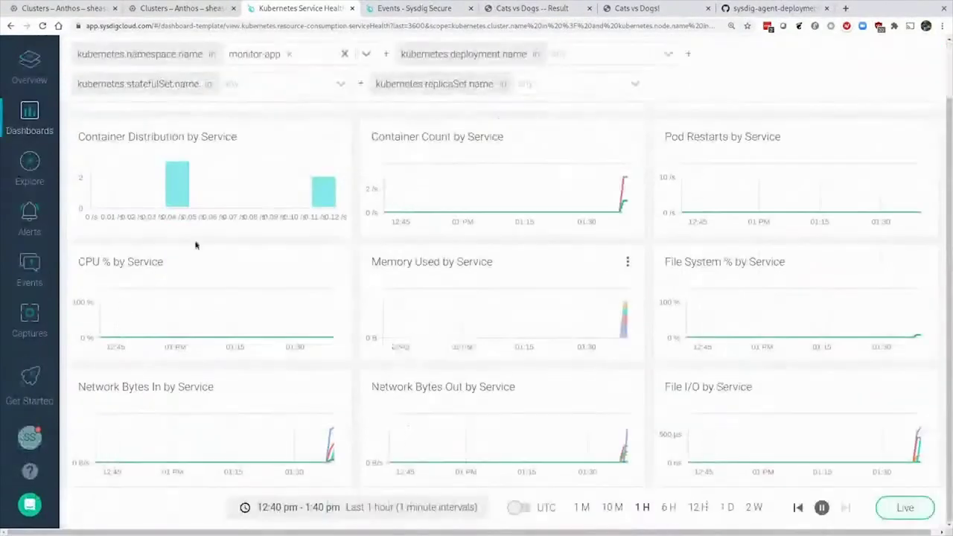
# Step: Go to Explore and show the Network Traffic topology dashboard for the monitor-app namespace
pyautogui.click(29, 166)
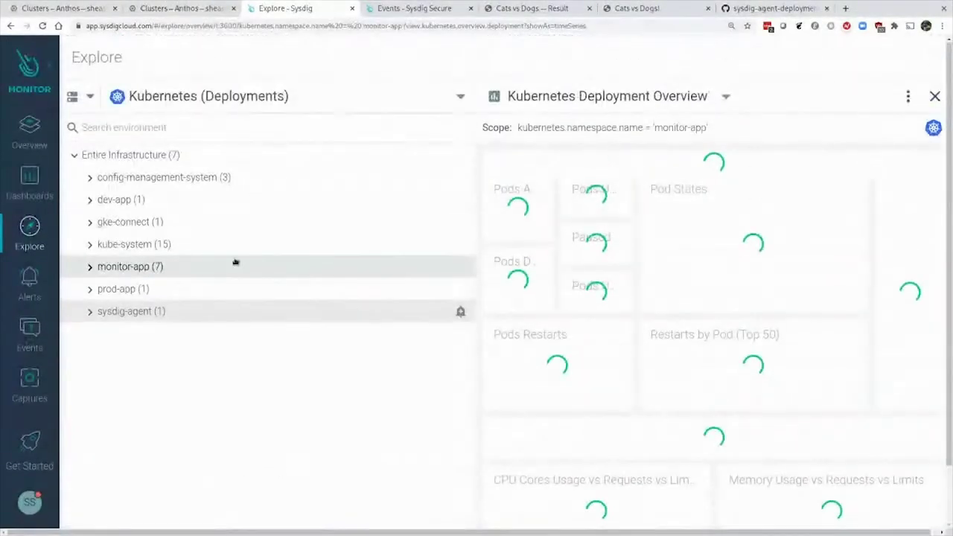
pyautogui.moveTo(647, 100)
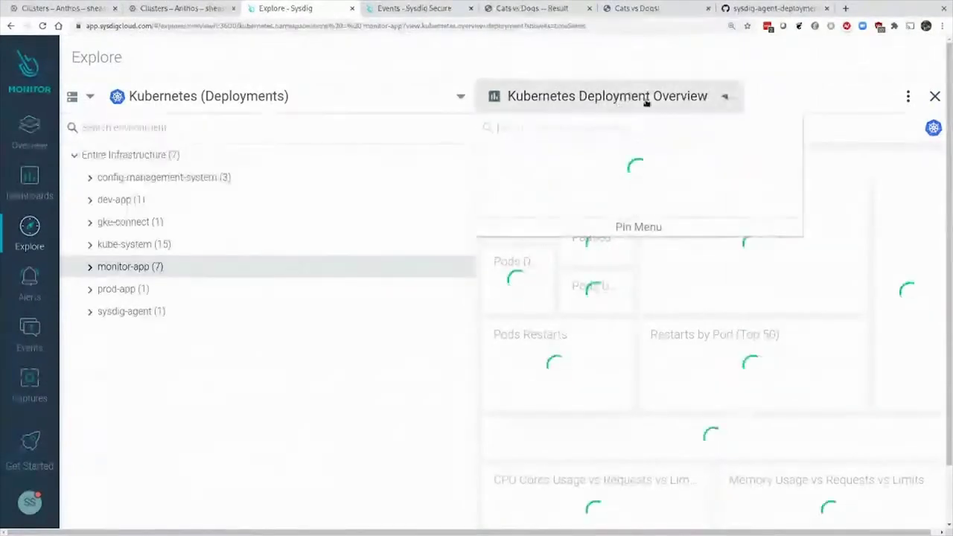
pyautogui.click(726, 96)
pyautogui.scroll(-2, 655, 264)
pyautogui.click(588, 221)
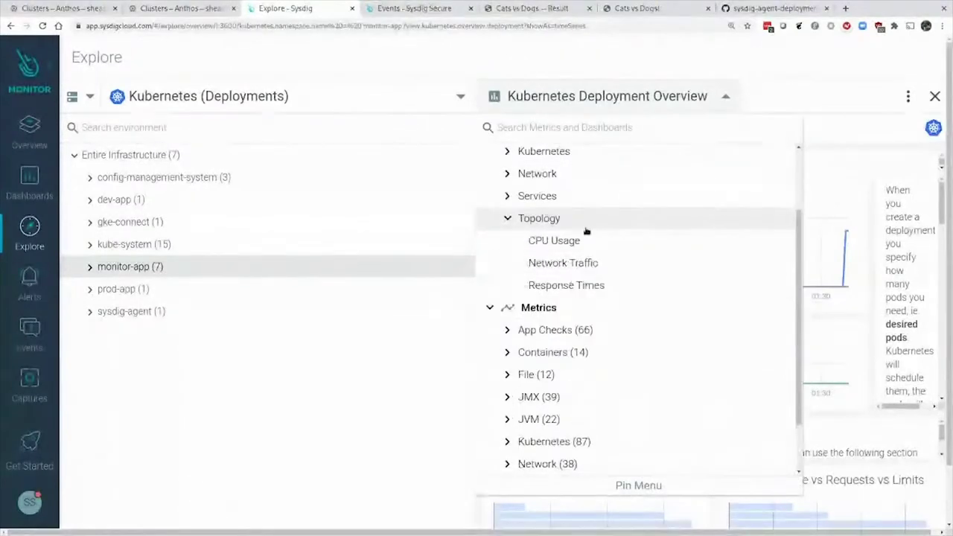
pyautogui.click(583, 264)
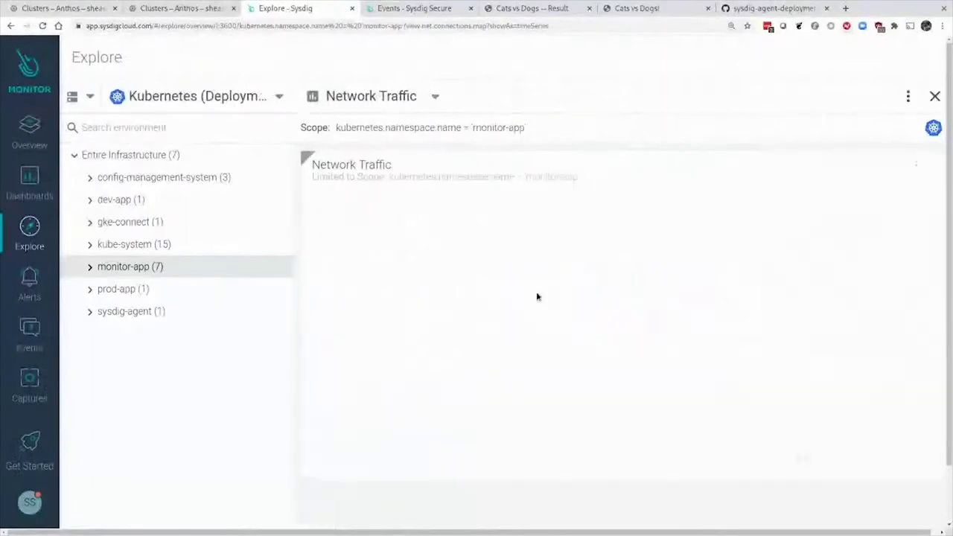
# Step: Expand the monitor-app node in the Network Traffic map into its services, reduce the page zoom and fit the map to the view
pyautogui.click(649, 366)
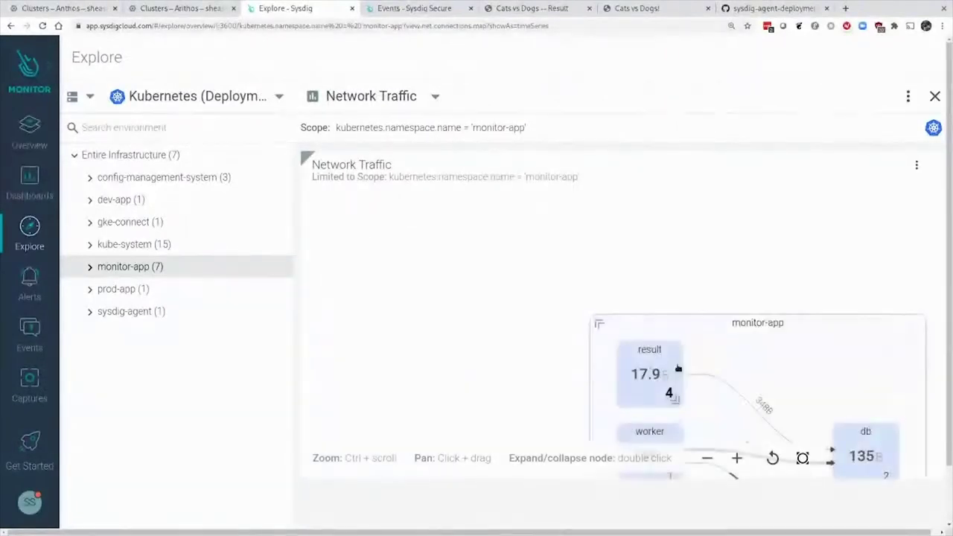
pyautogui.scroll(-1, 788, 398)
pyautogui.click(795, 393)
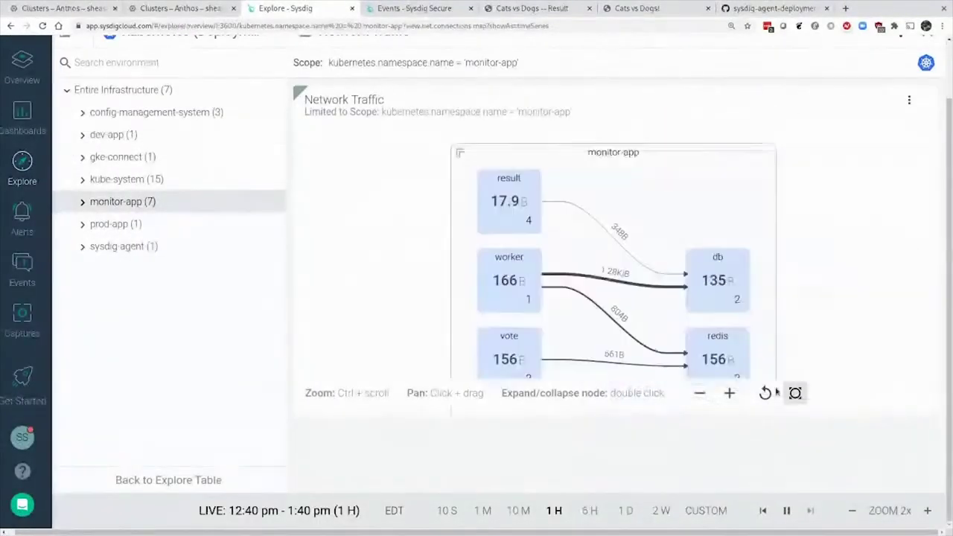
pyautogui.hotkey('ctrl', '-')
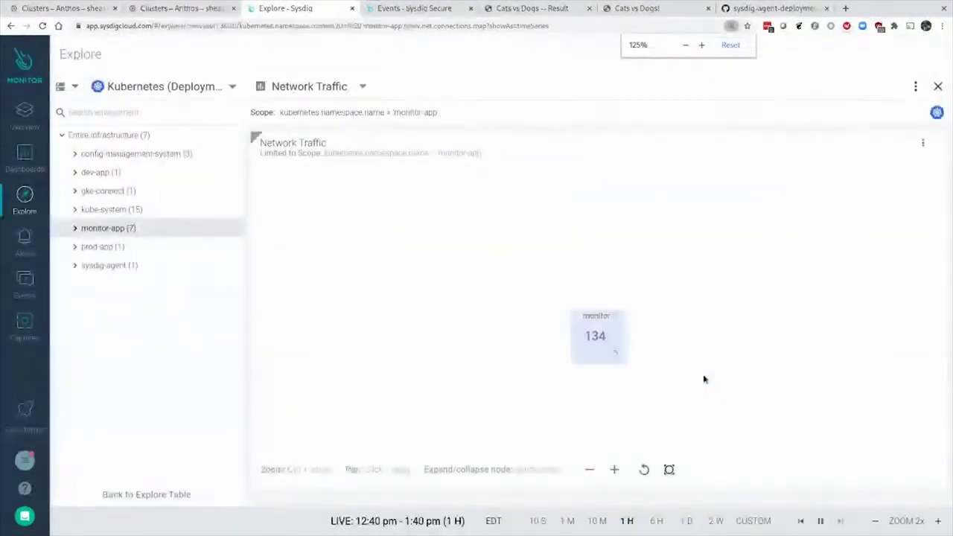
pyautogui.doubleClick(614, 362)
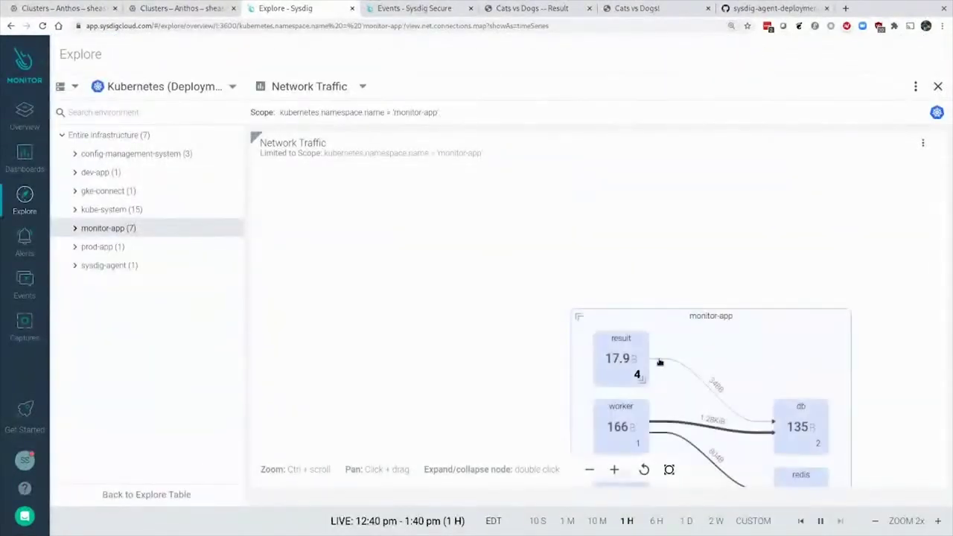
pyautogui.click(669, 469)
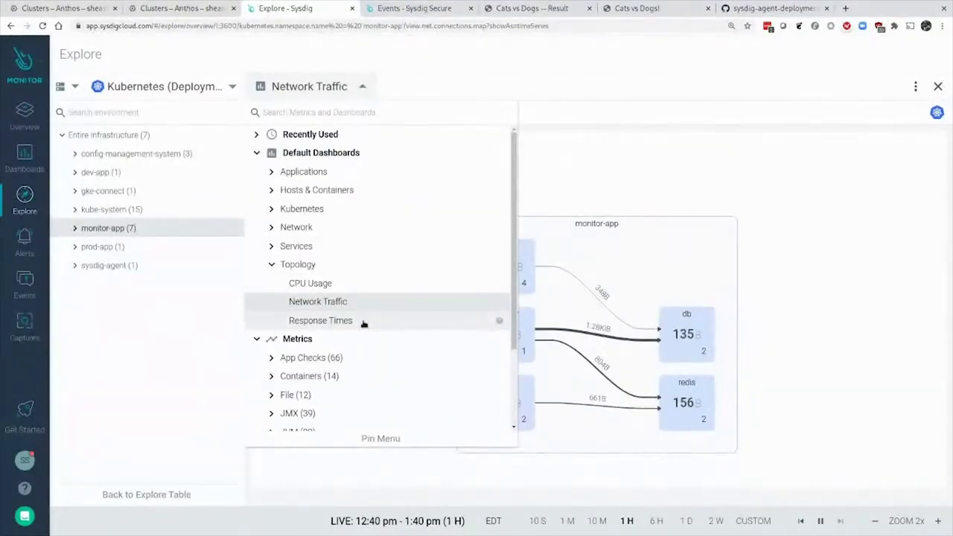
# Step: Show the Response Times topology for monitor-app and expand its node into the individual services
pyautogui.click(320, 320)
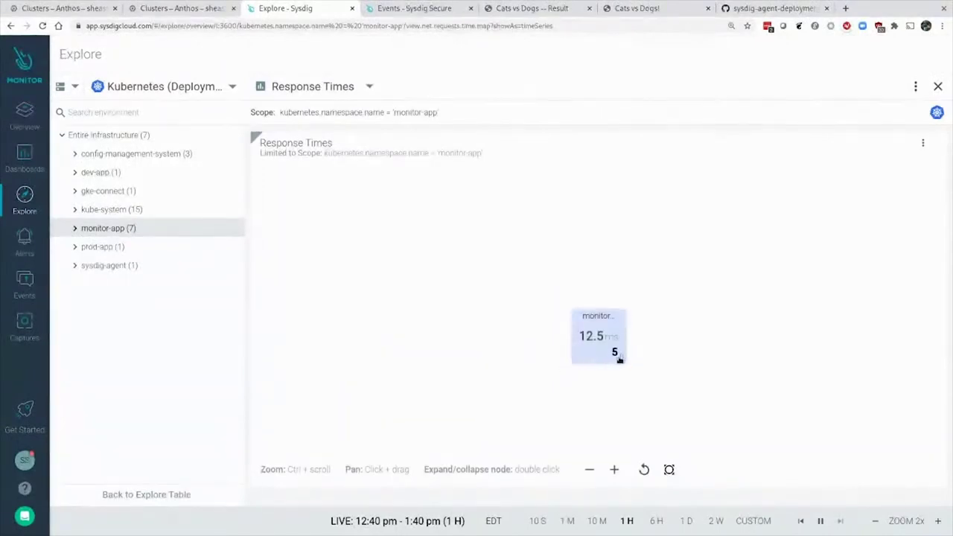
pyautogui.doubleClick(618, 357)
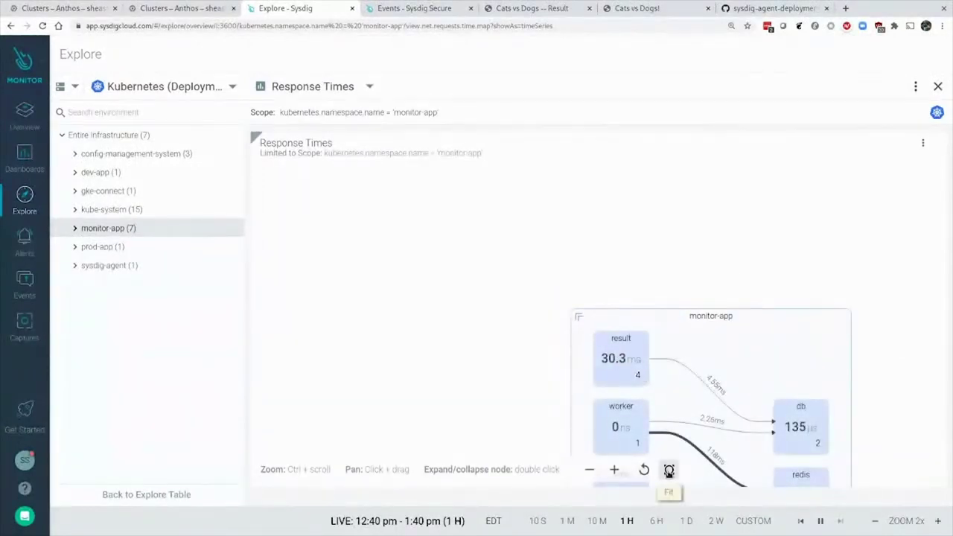
# Step: Fit the Response Times map to the view, then open the Kubernetes Workloads CPU Usage and Allocation dashboard at its namespace breakdown
pyautogui.click(669, 470)
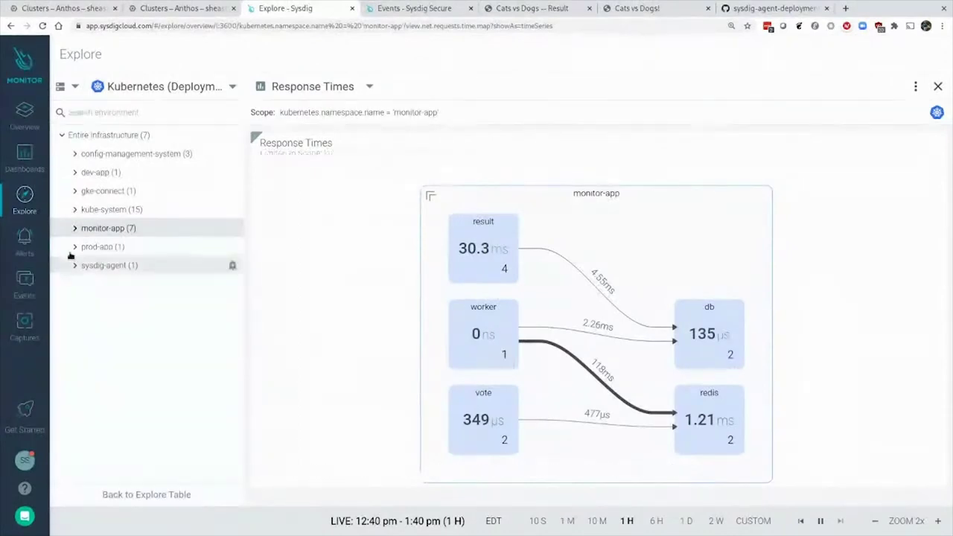
pyautogui.click(24, 156)
pyautogui.click(104, 428)
pyautogui.scroll(-4, 169, 380)
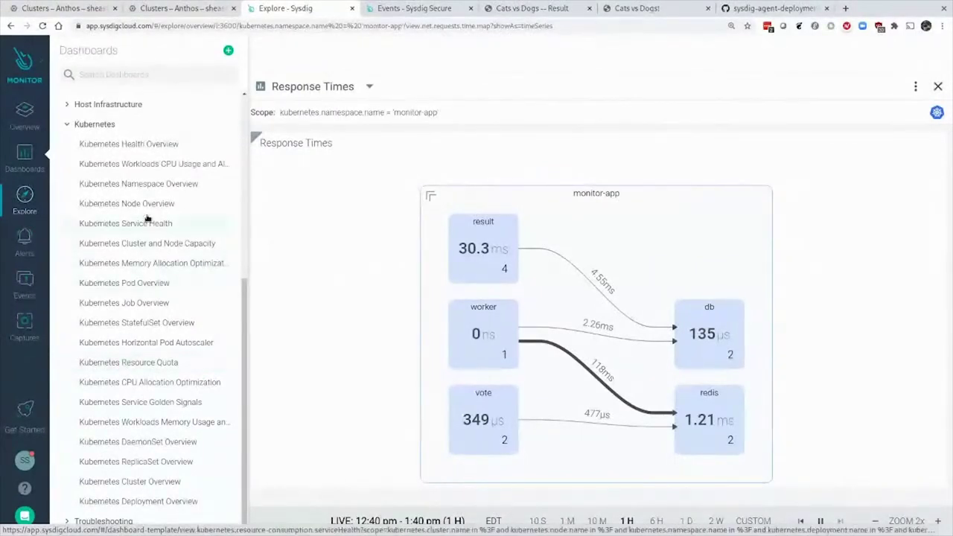
pyautogui.click(146, 165)
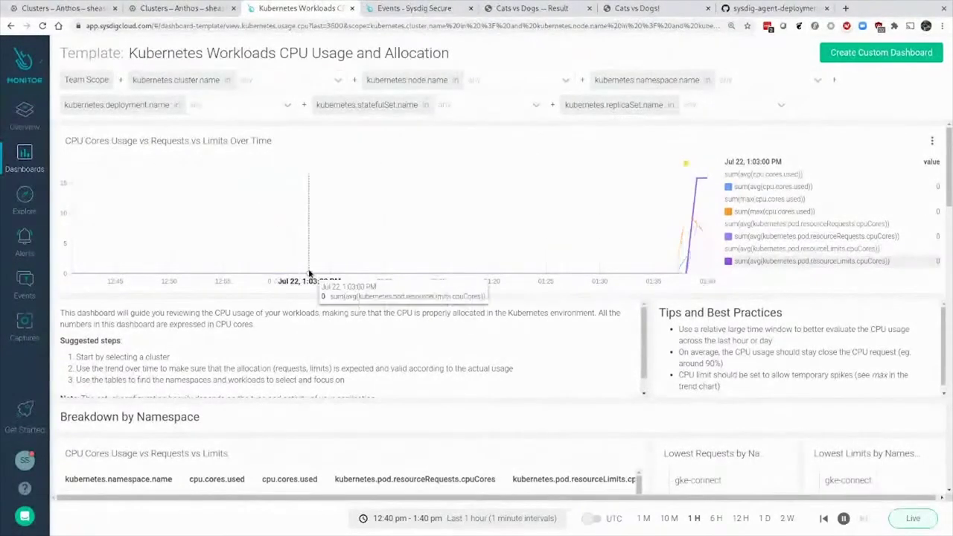
pyautogui.scroll(-3, 310, 276)
pyautogui.scroll(-1, 308, 274)
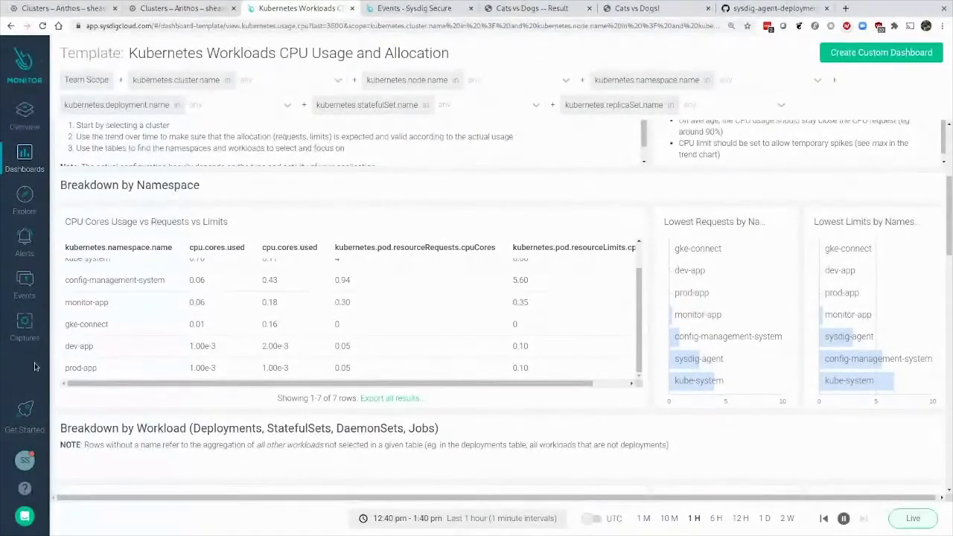
# Step: Show the teams available for switching in the account options, then close the list
pyautogui.click(25, 457)
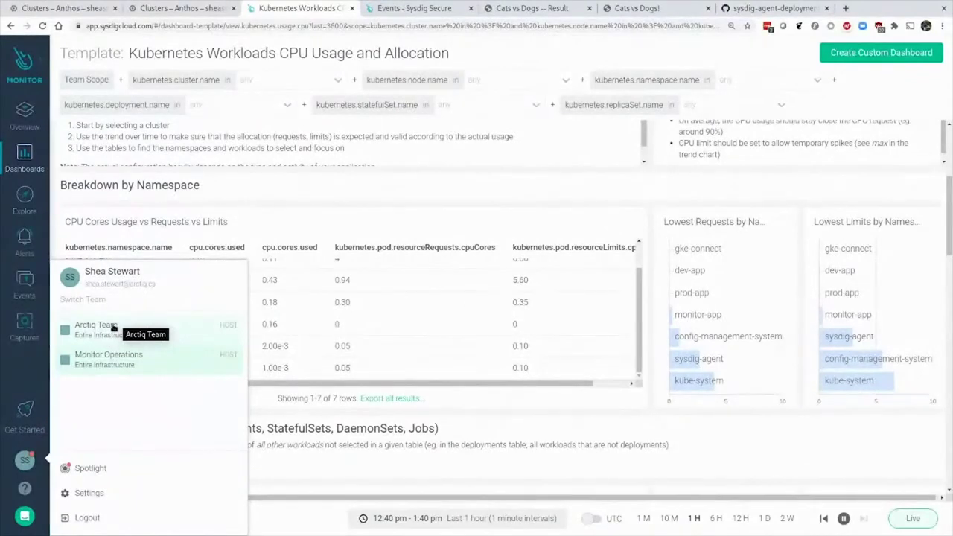
pyautogui.click(20, 370)
# Step: Open the details of the newest Infra Connectivity event for the dev cluster, visit the Captures page and return to the event
pyautogui.click(26, 289)
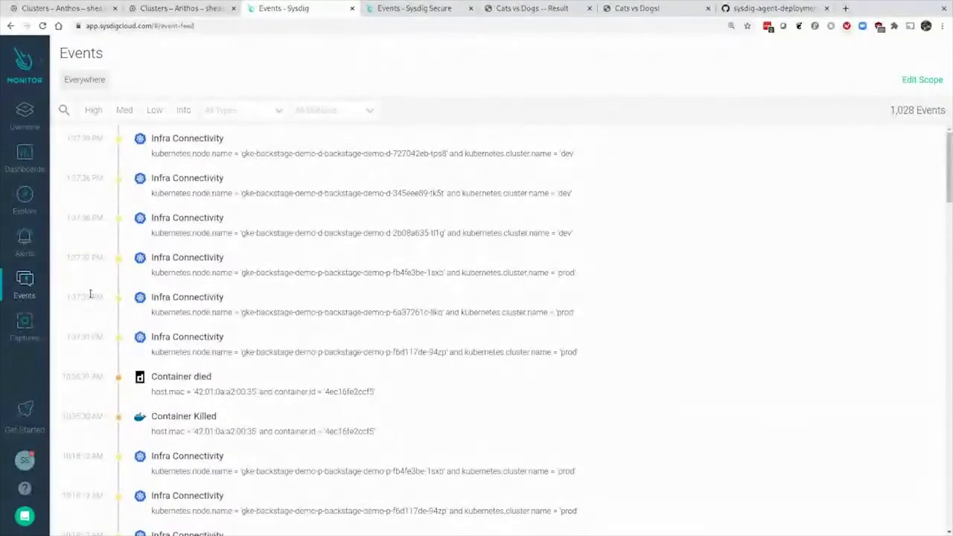
pyautogui.click(186, 149)
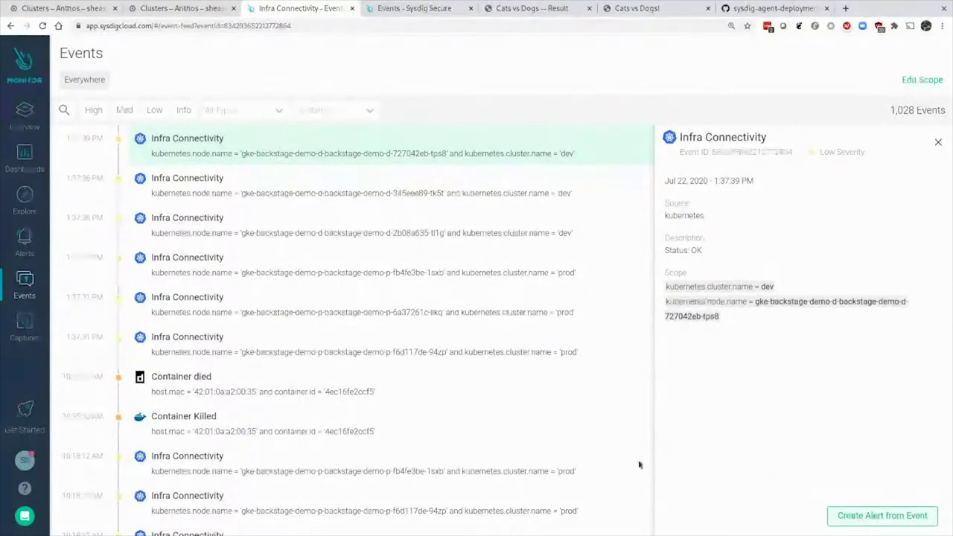
pyautogui.click(22, 326)
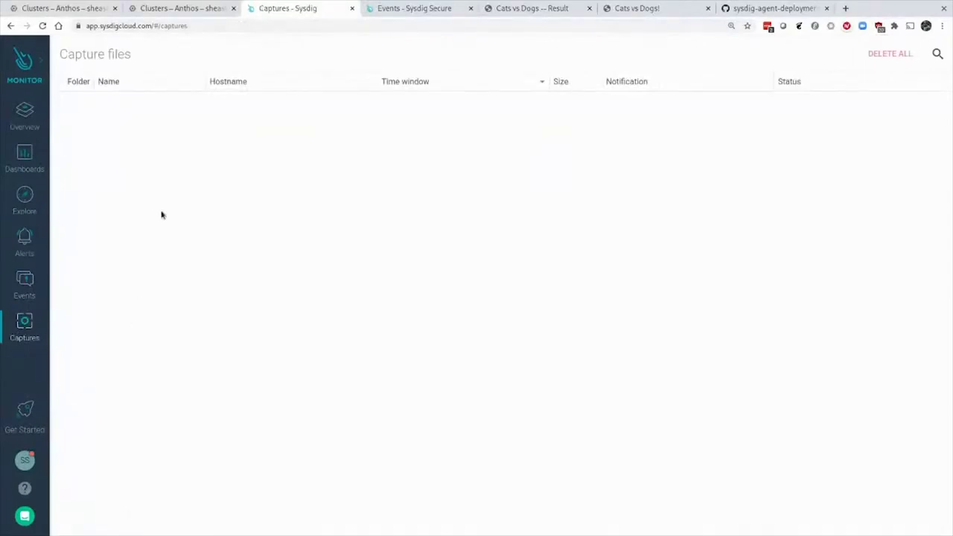
pyautogui.click(29, 295)
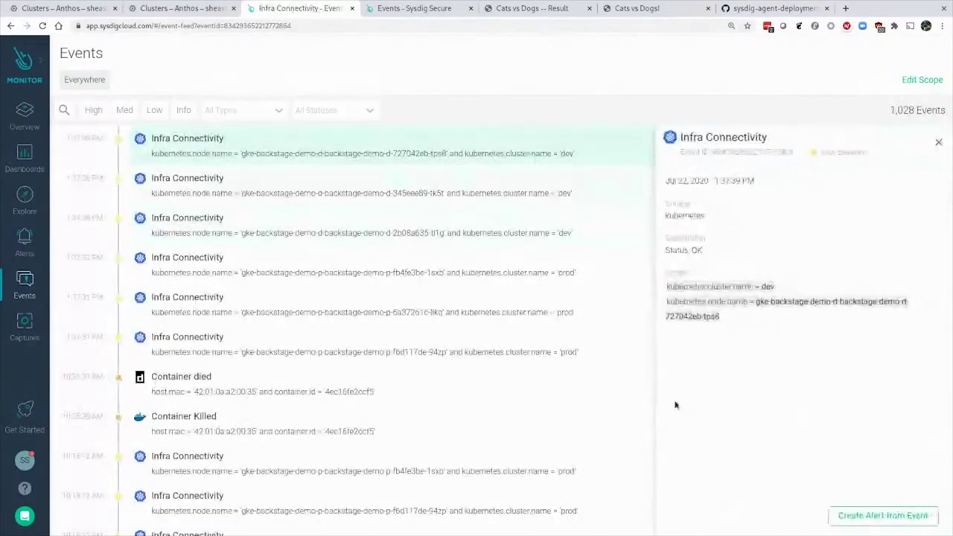
# Step: Start an alert from the Infra Connectivity event, review its definition and notification settings, and cancel it
pyautogui.click(881, 515)
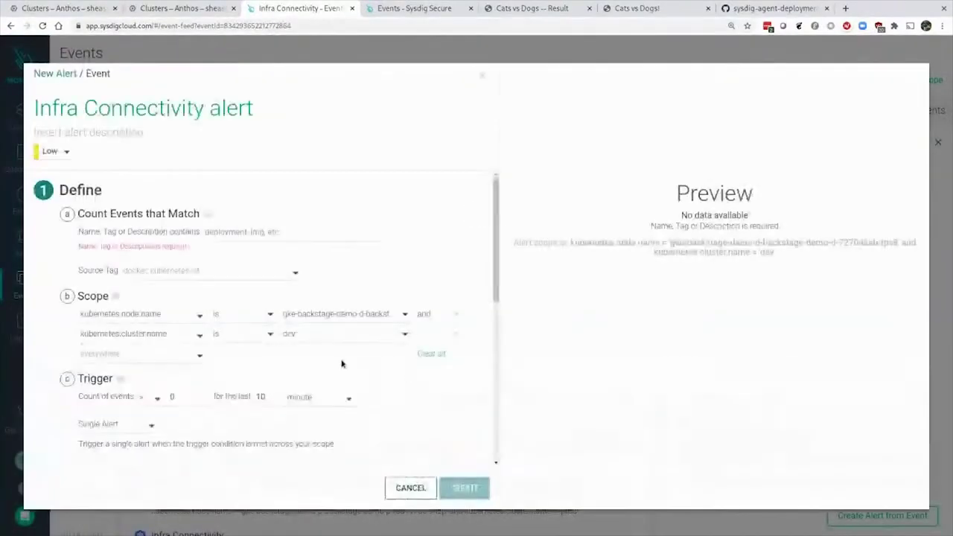
pyautogui.scroll(-10, 340, 362)
pyautogui.scroll(3, 240, 359)
pyautogui.scroll(-3, 241, 360)
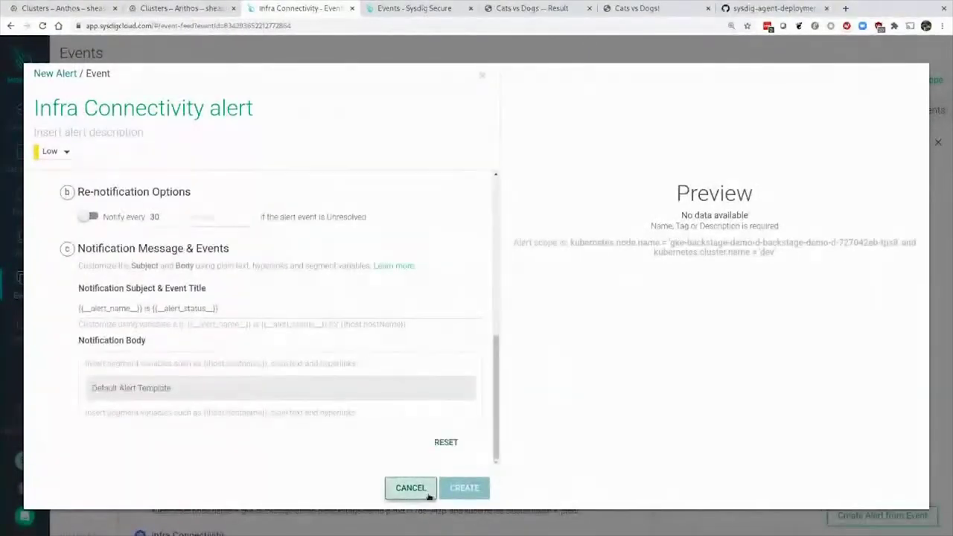
pyautogui.click(411, 489)
# Step: Start an alert from the Container died event, review its scope, trigger and notification settings, and cancel it
pyautogui.click(242, 386)
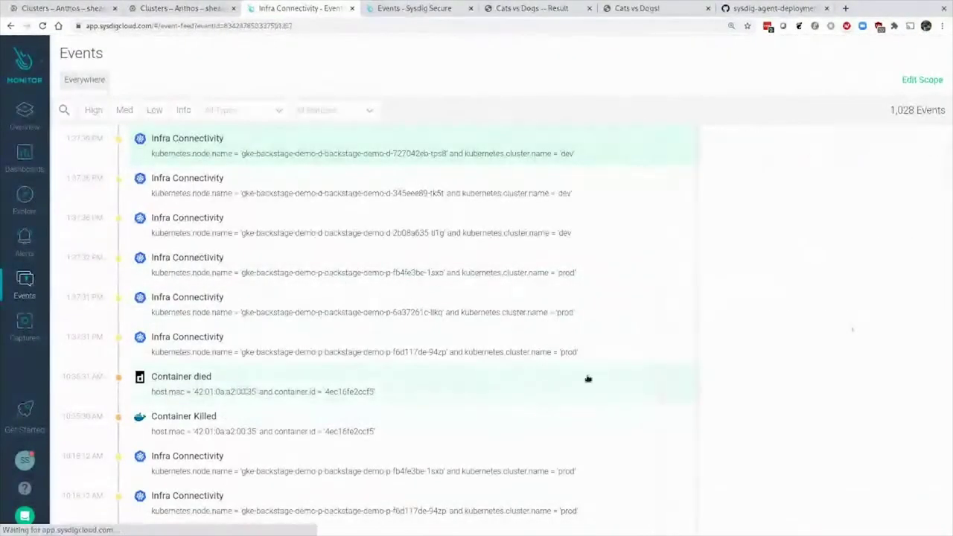
pyautogui.click(882, 515)
pyautogui.scroll(-5, 266, 261)
pyautogui.scroll(6, 265, 262)
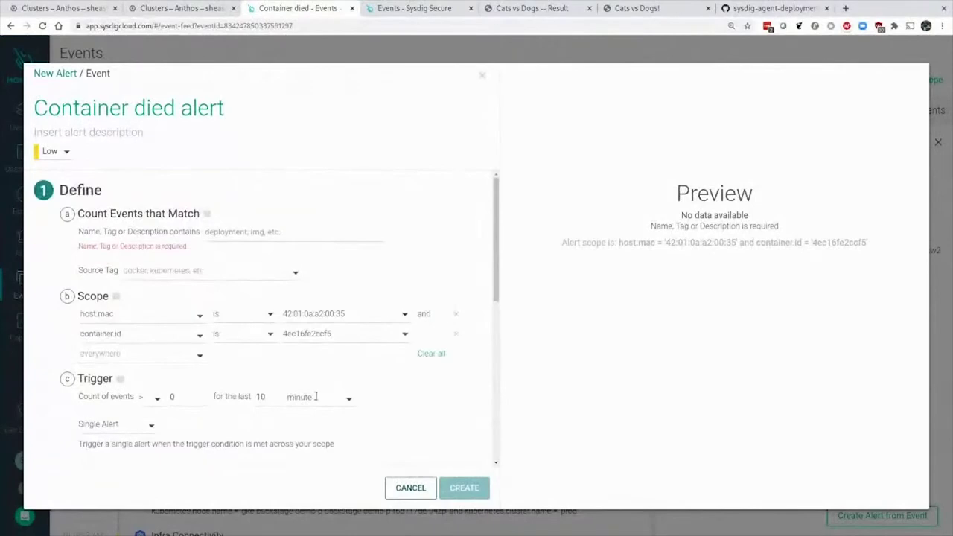
pyautogui.scroll(-5, 408, 427)
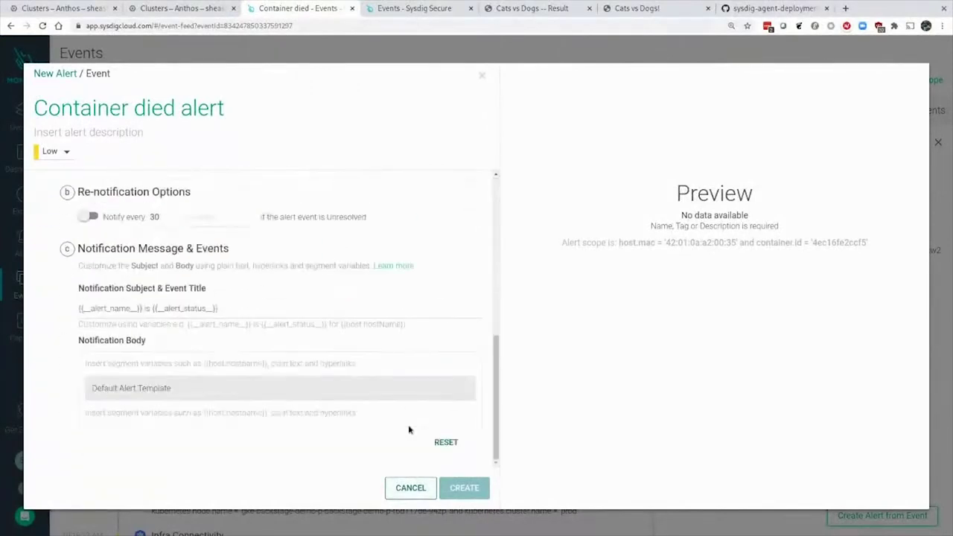
pyautogui.scroll(3, 408, 429)
pyautogui.scroll(3, 407, 430)
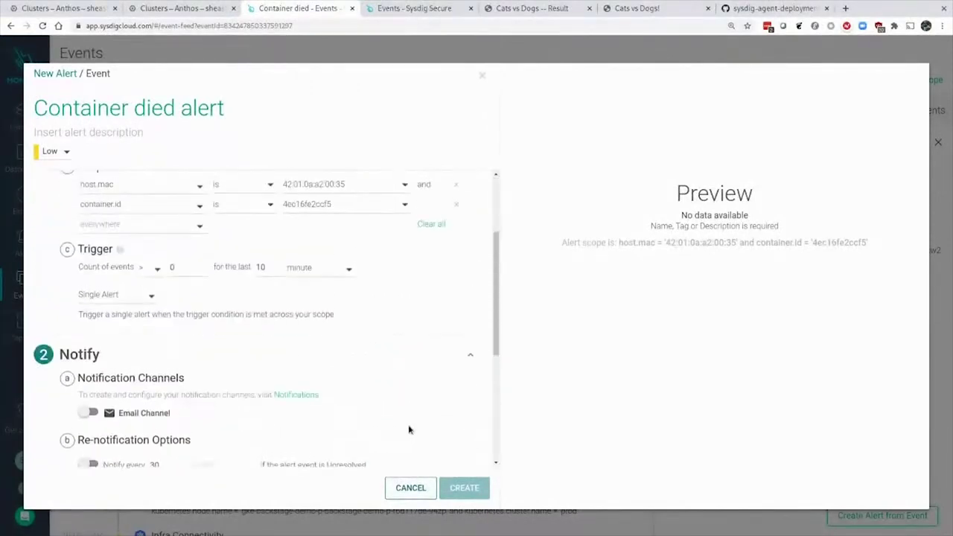
pyautogui.click(411, 488)
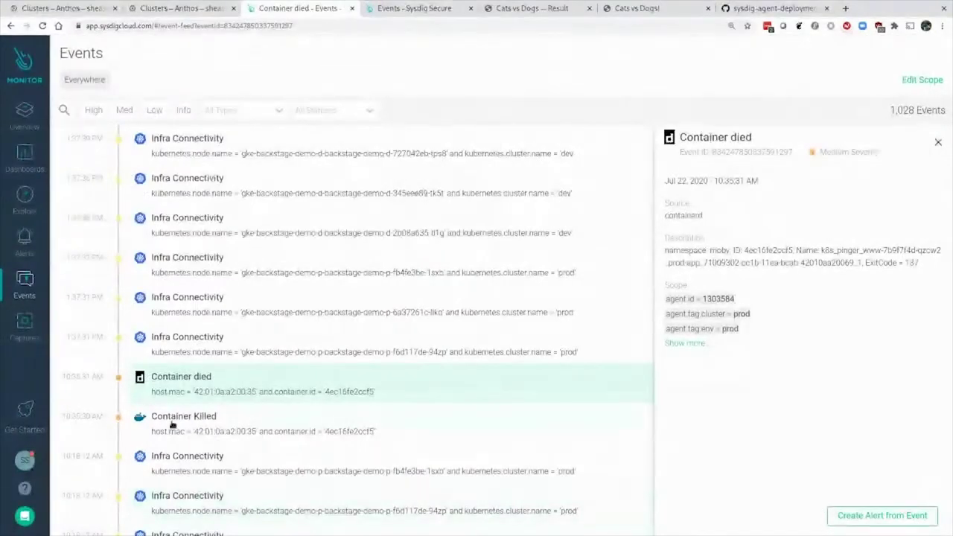
# Step: View the capture files page, then switch from Sysdig Monitor to Sysdig Secure
pyautogui.click(25, 326)
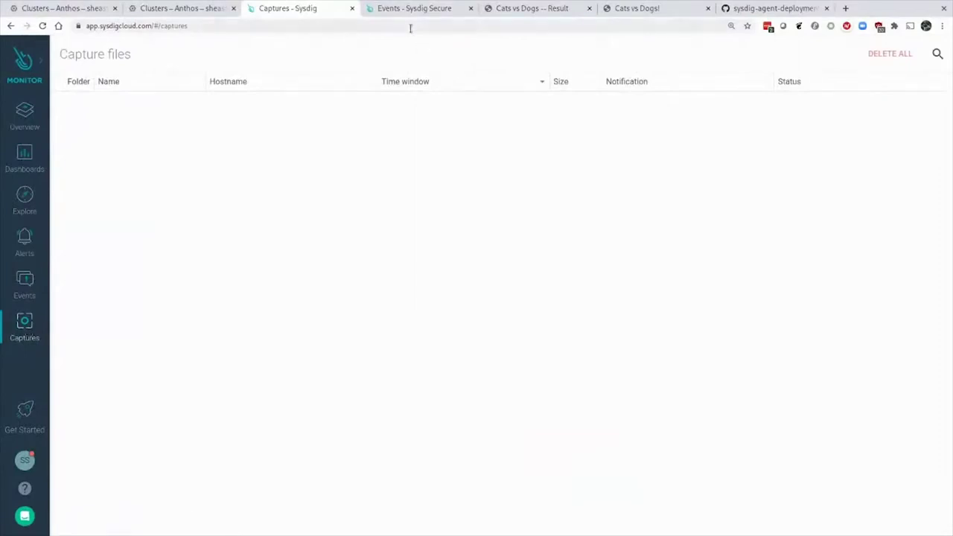
pyautogui.click(25, 60)
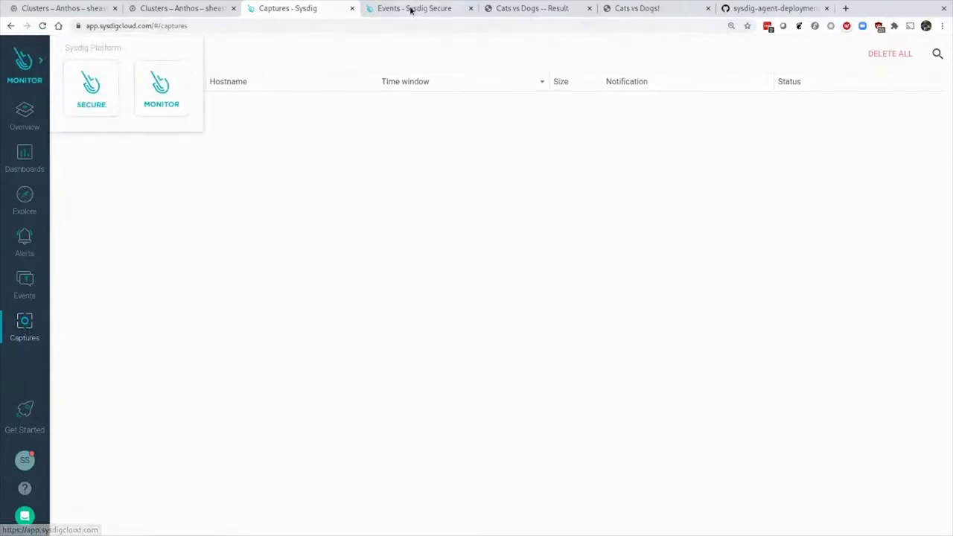
pyautogui.click(106, 109)
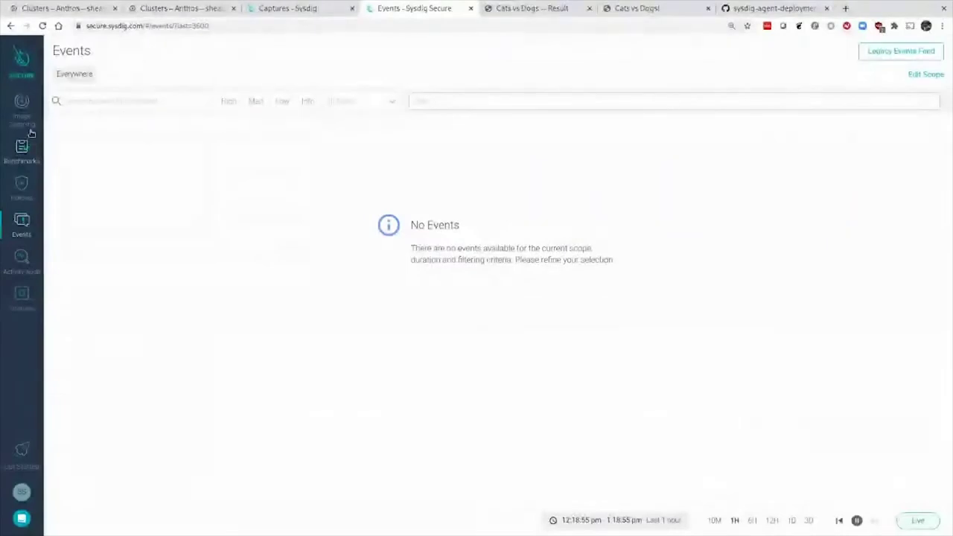
# Step: Open the image scanning Reports and run the static Vulnerability report with Vuln Type Non-OS, reloading the page and running it again
pyautogui.moveTo(22, 115)
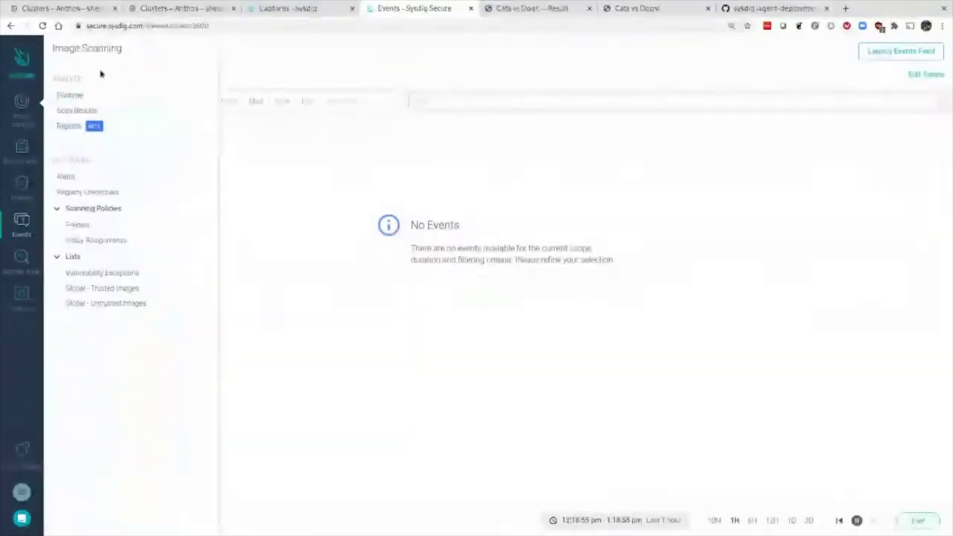
pyautogui.click(115, 132)
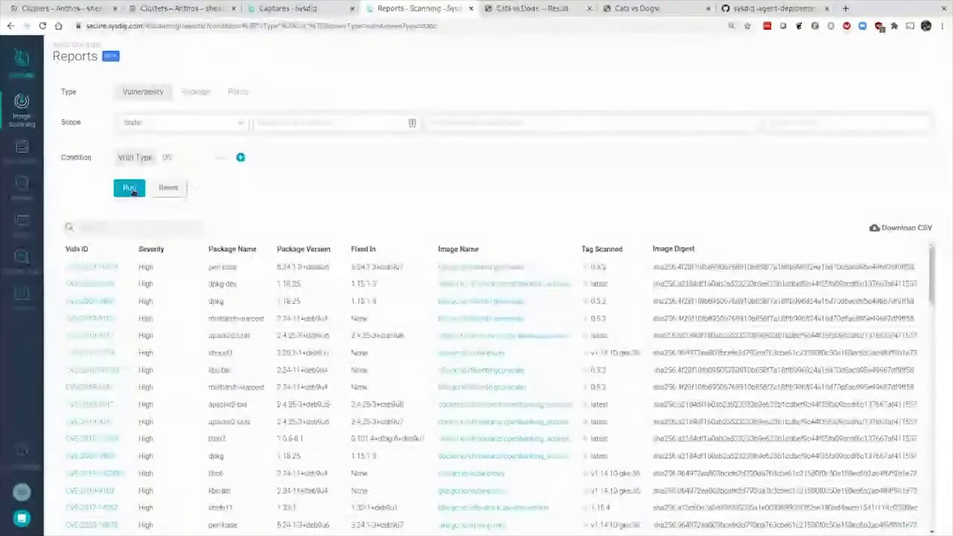
pyautogui.click(186, 160)
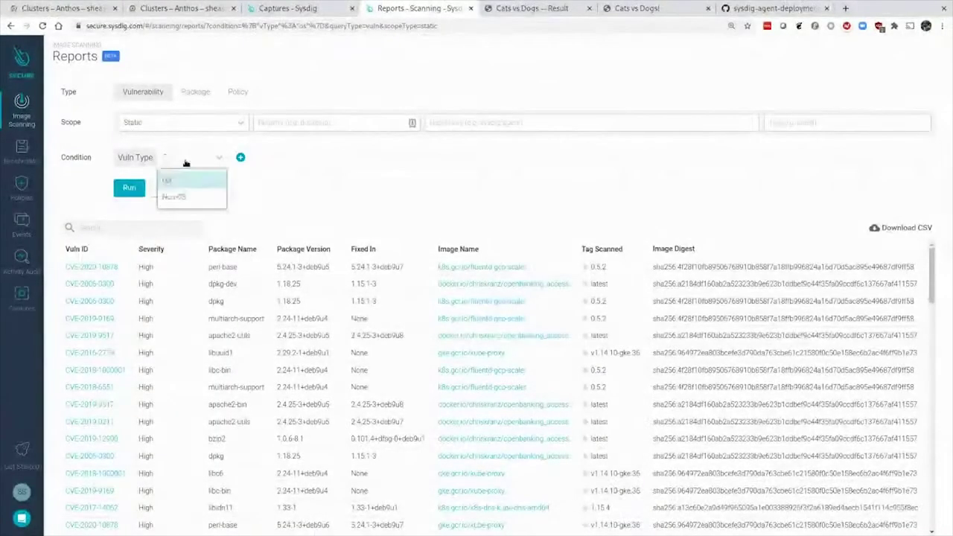
pyautogui.click(169, 200)
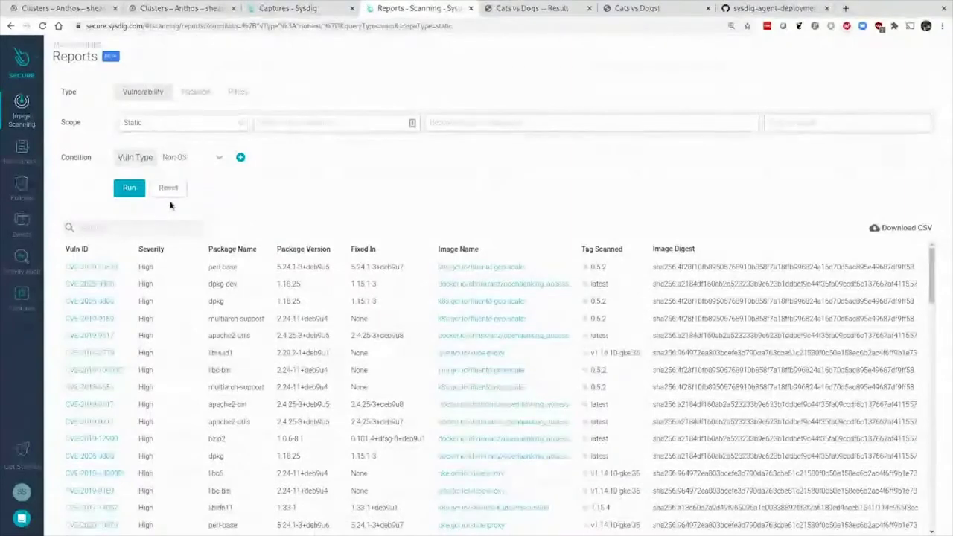
pyautogui.click(128, 188)
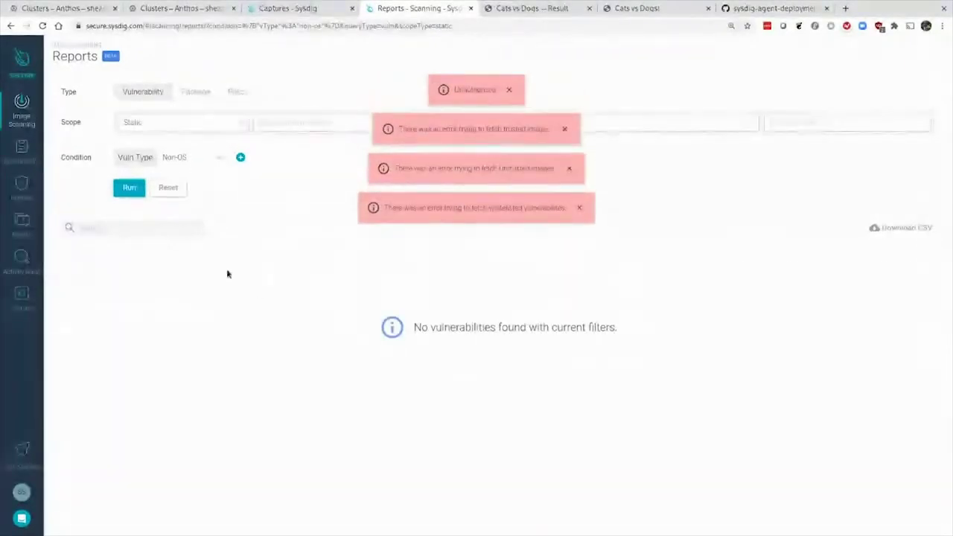
pyautogui.click(42, 26)
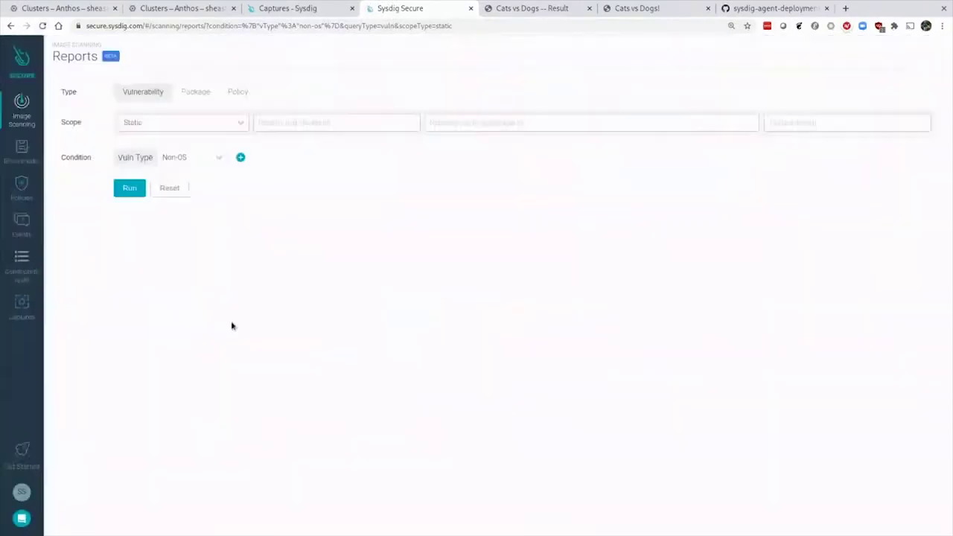
pyautogui.click(128, 189)
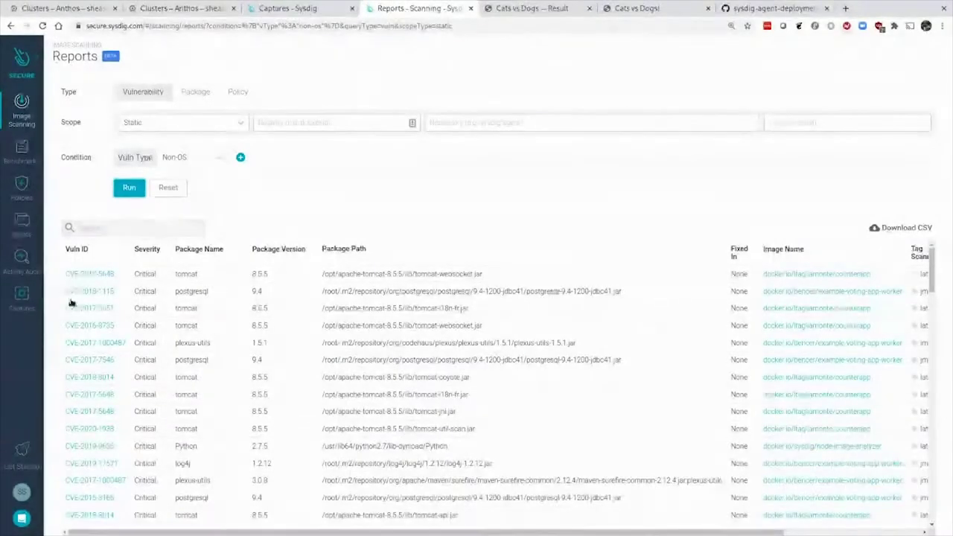
# Step: Check the team listed for the Sysdig Secure account, then close the list
pyautogui.moveTo(22, 492)
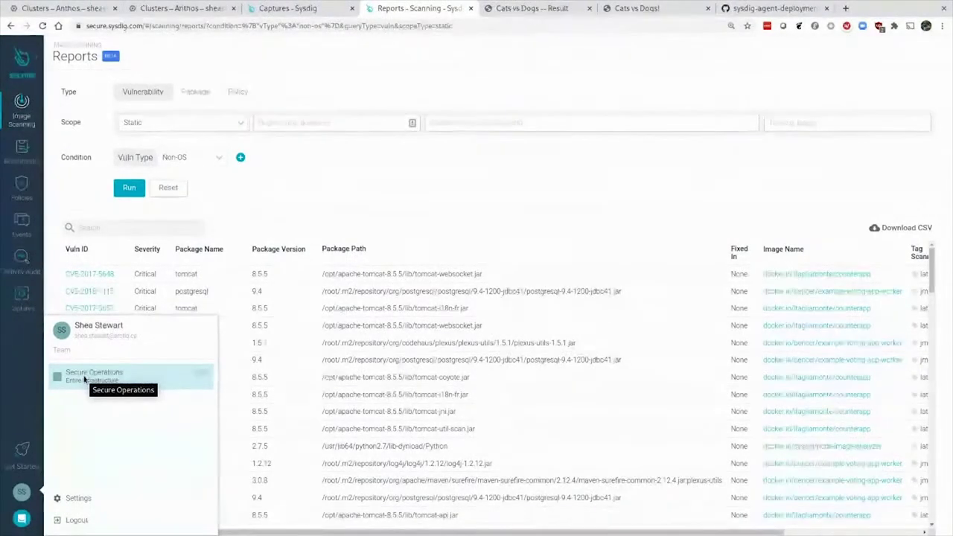
pyautogui.click(264, 200)
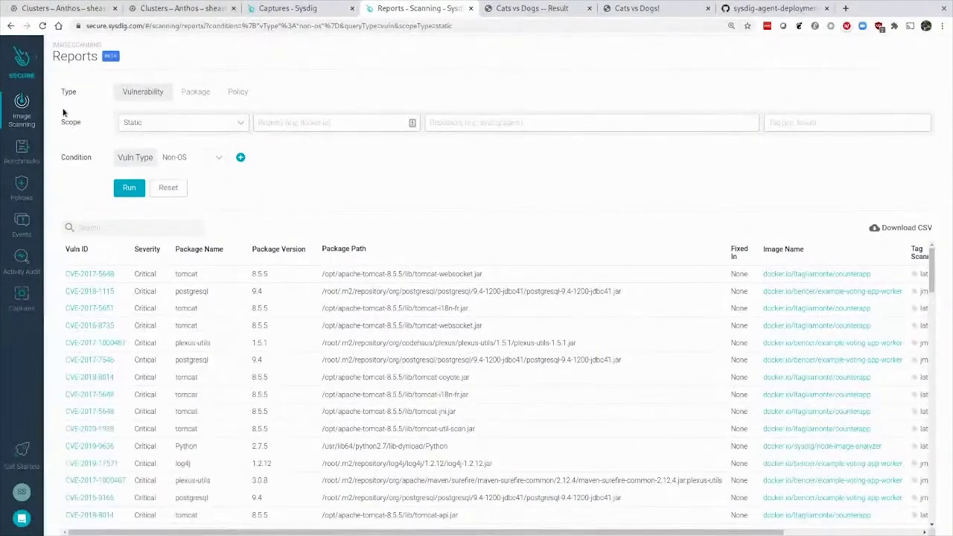
# Step: Open the image scanning policies, review the rules of DefaultPolicy and leave it without saving
pyautogui.moveTo(22, 119)
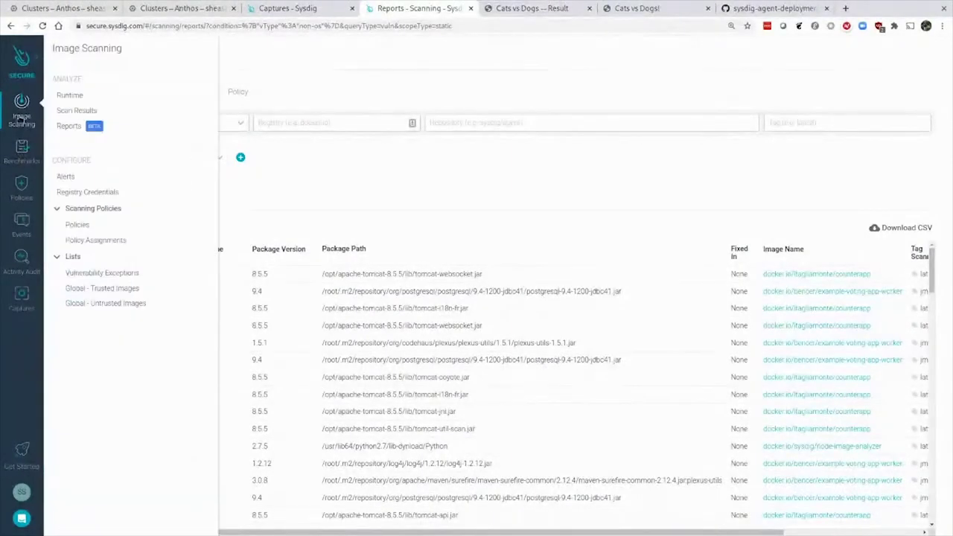
pyautogui.click(76, 224)
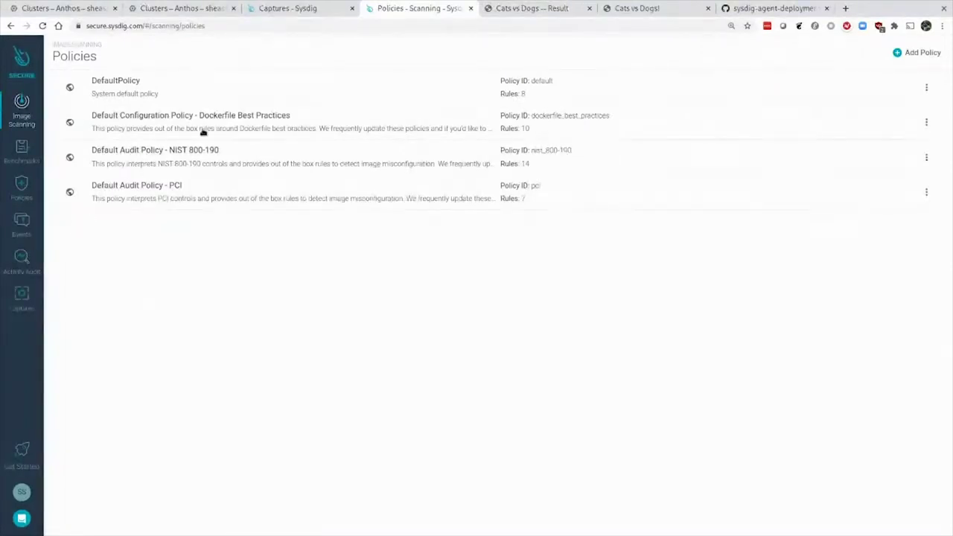
pyautogui.click(187, 90)
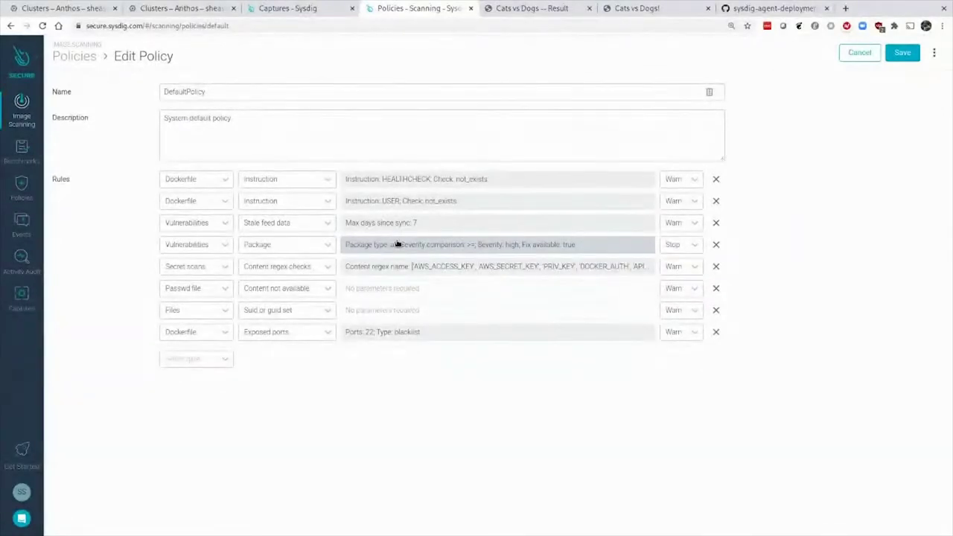
pyautogui.click(856, 58)
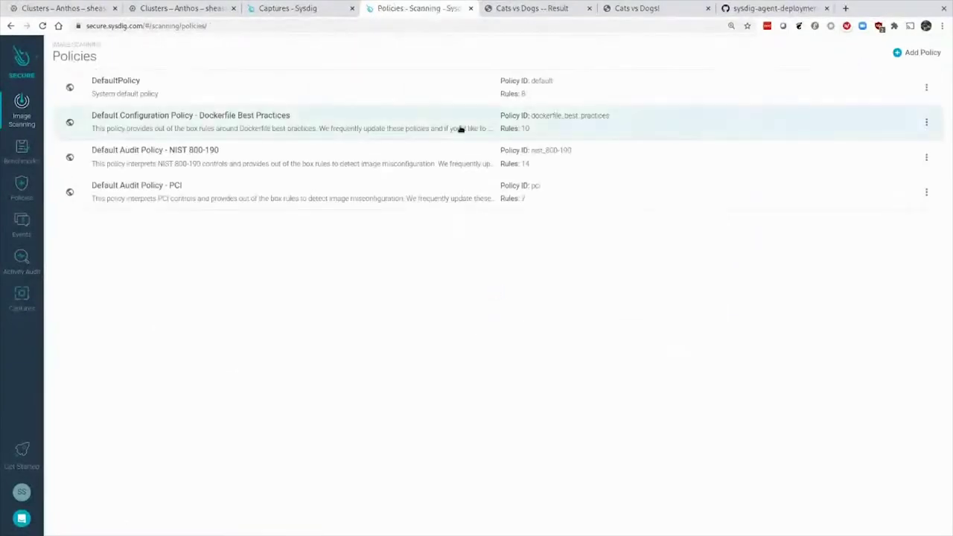
# Step: View the Kubernetes benchmark results, then open the Rules Library of the detection policies
pyautogui.click(21, 149)
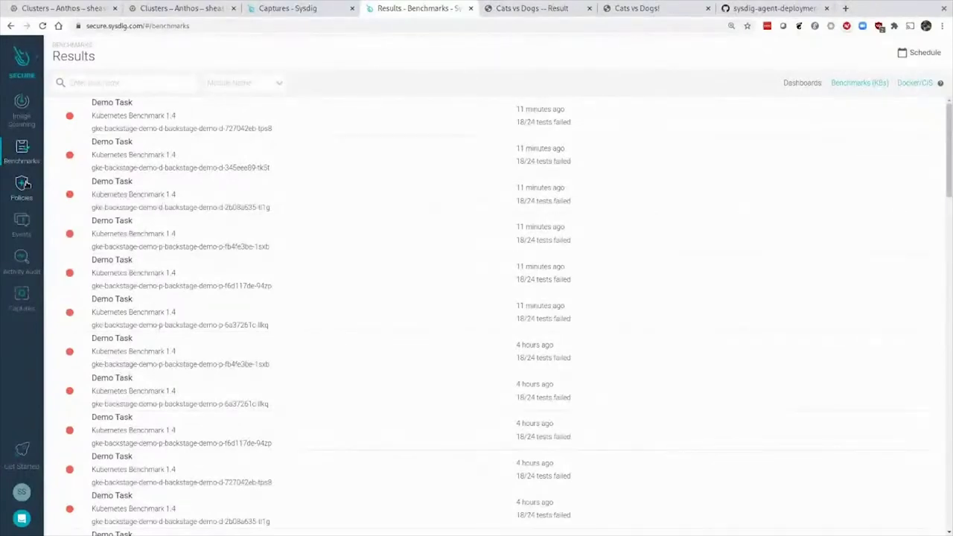
pyautogui.click(24, 187)
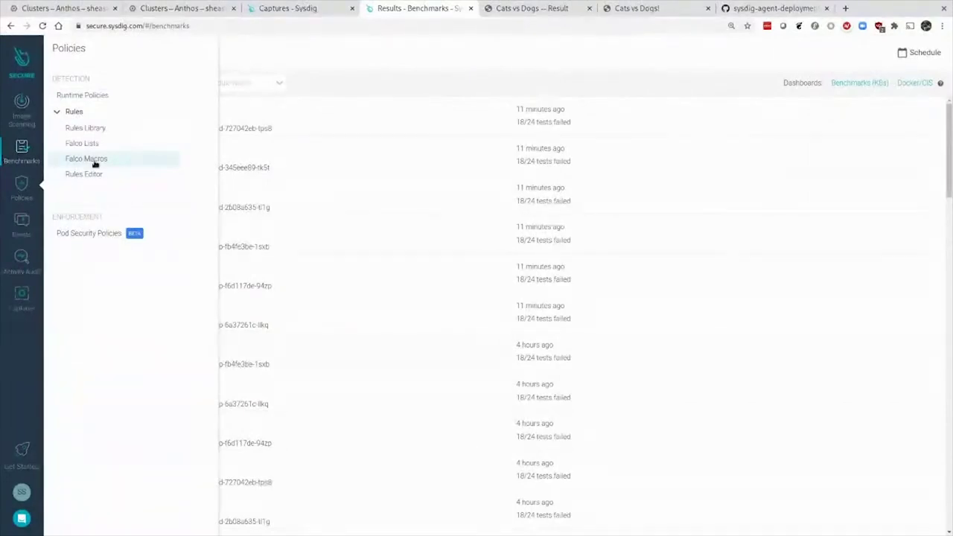
pyautogui.click(95, 129)
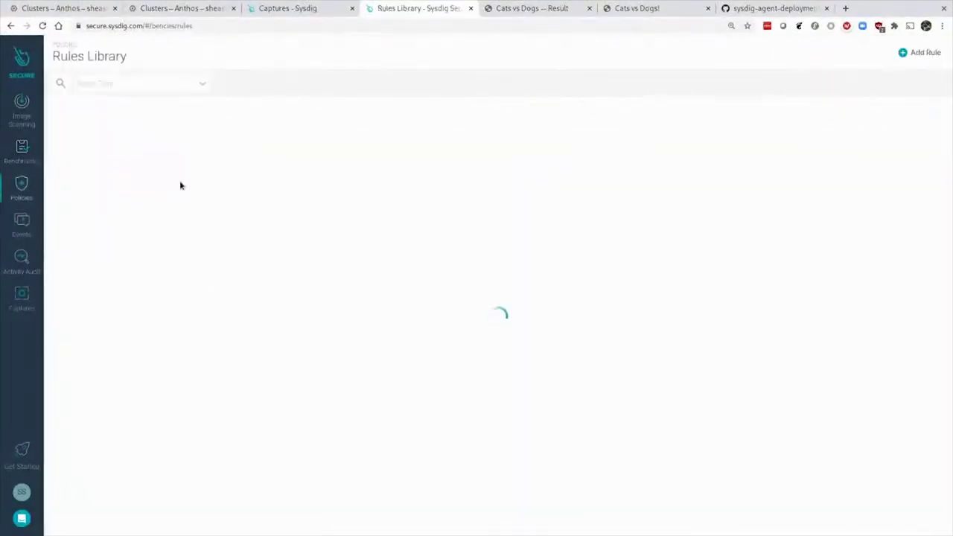
# Step: Filter the Rules Library by the k8s tag to view the Kubernetes rules, and clear the filter
pyautogui.click(161, 84)
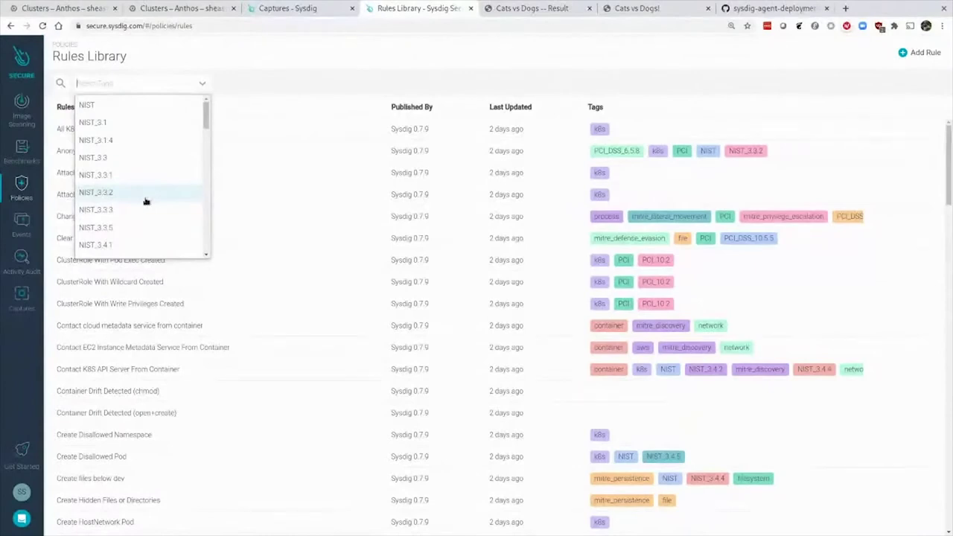
pyautogui.write('k8s')
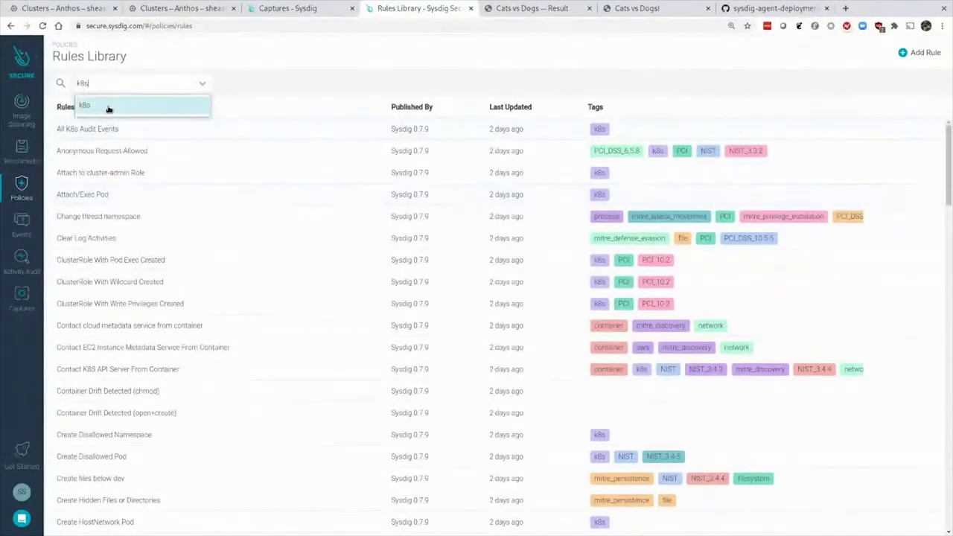
pyautogui.click(108, 110)
pyautogui.click(277, 87)
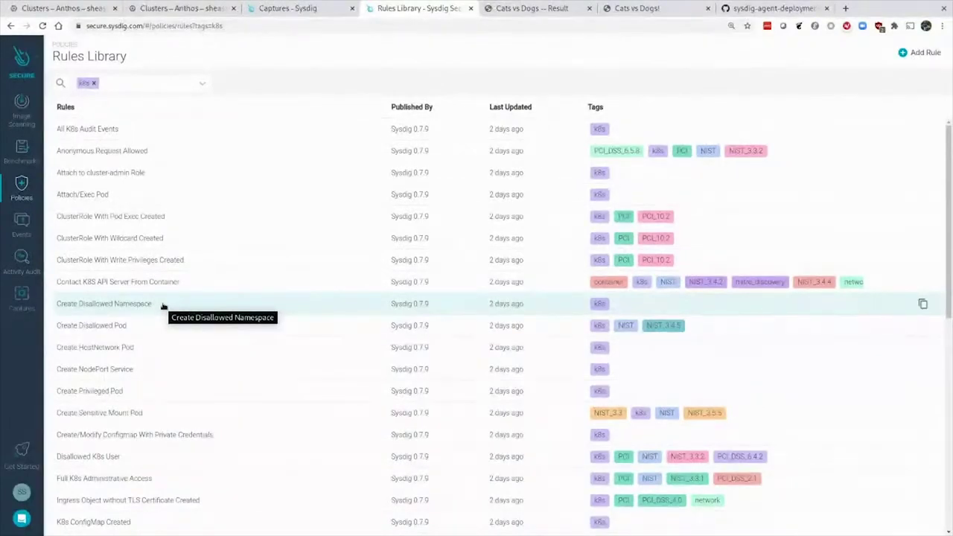
pyautogui.click(94, 83)
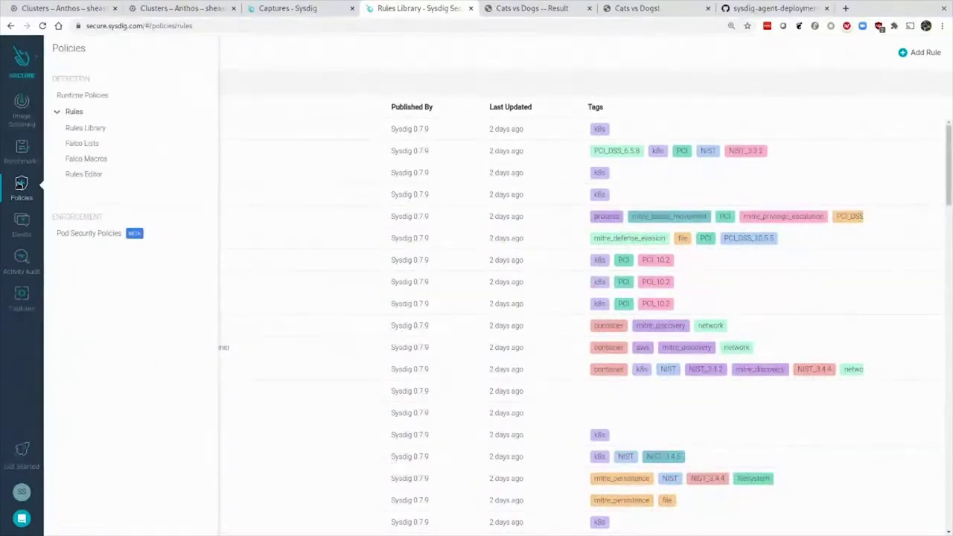
# Step: View the Rules Editor with the default Falco rules, and go to the Runtime Policies list
pyautogui.click(95, 173)
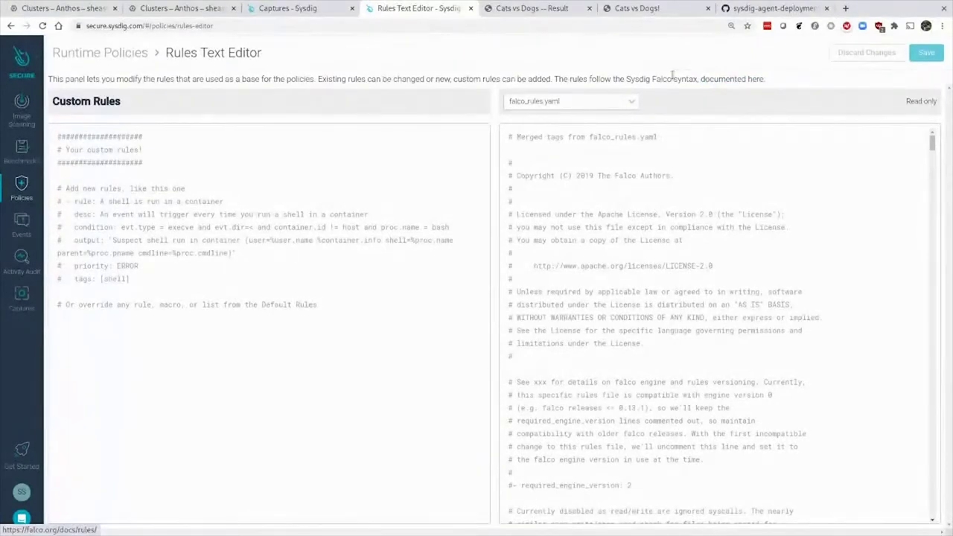
pyautogui.moveTo(25, 195)
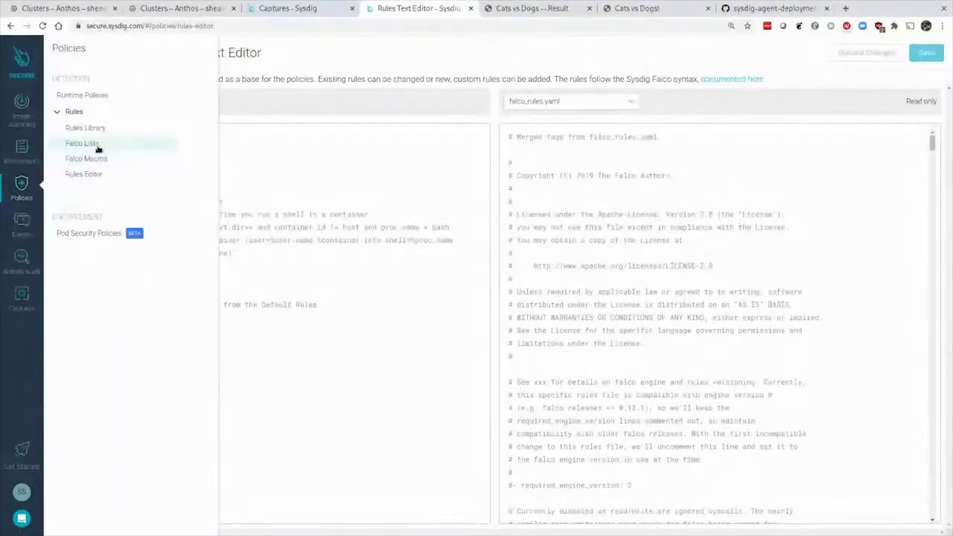
pyautogui.click(102, 96)
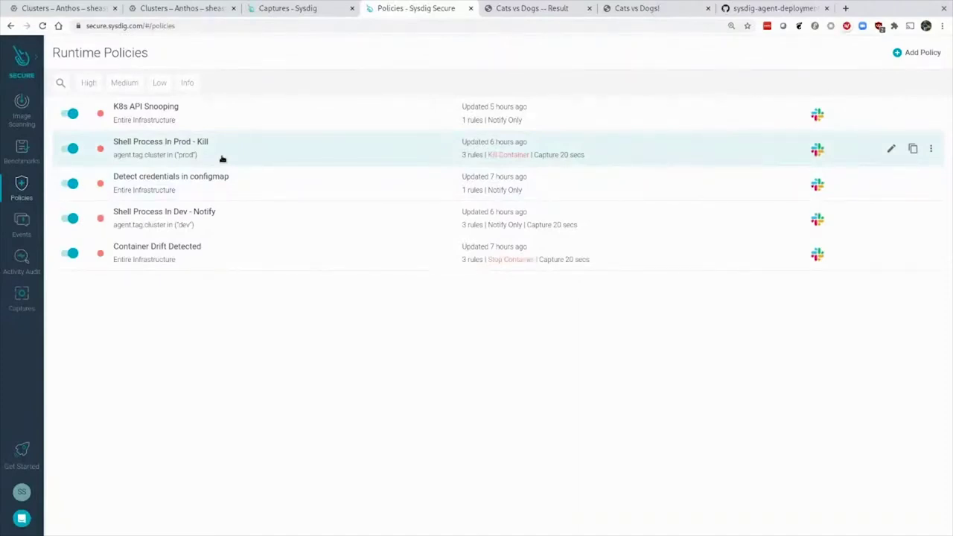
# Step: Review the scope, rules and actions of the Shell Process In Prod - Kill policy and leave it without saving
pyautogui.click(193, 155)
pyautogui.click(877, 113)
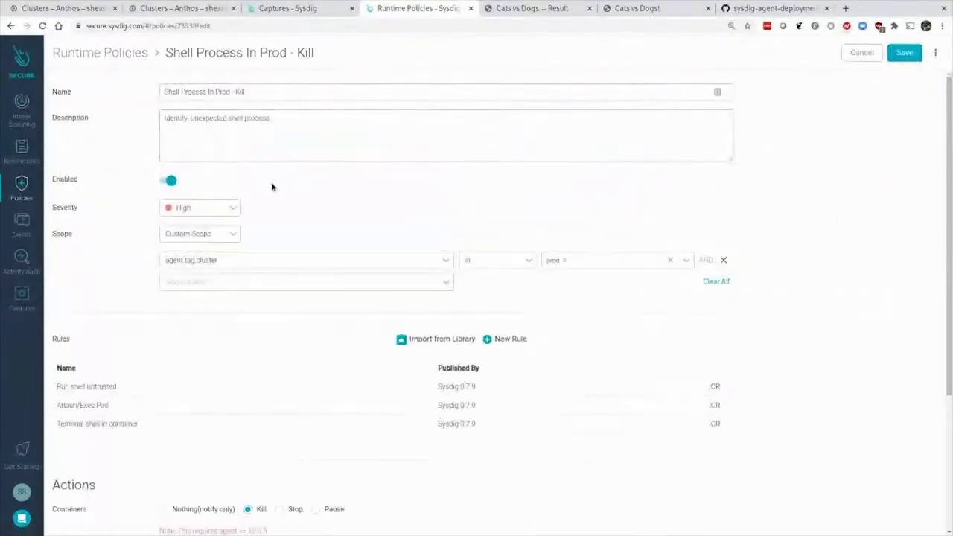
pyautogui.scroll(-1, 273, 291)
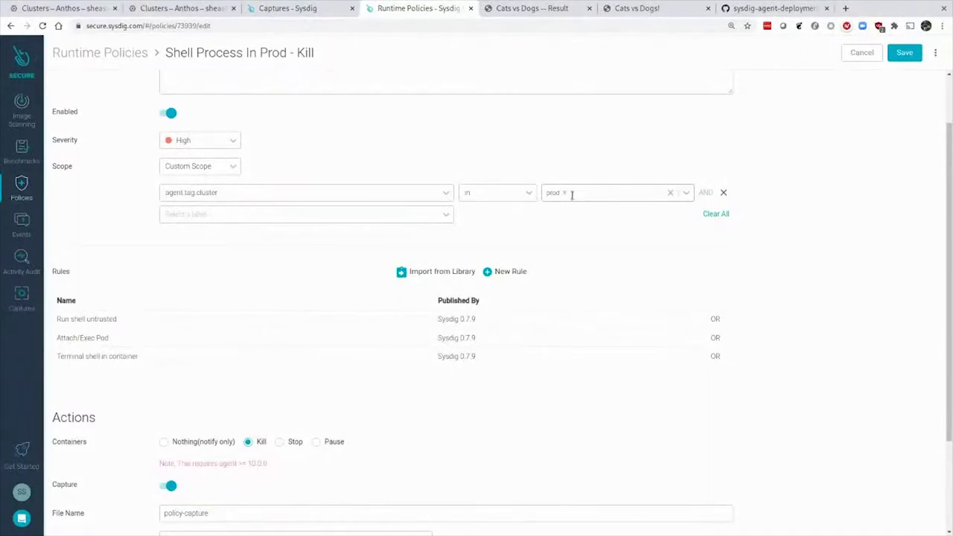
pyautogui.click(410, 215)
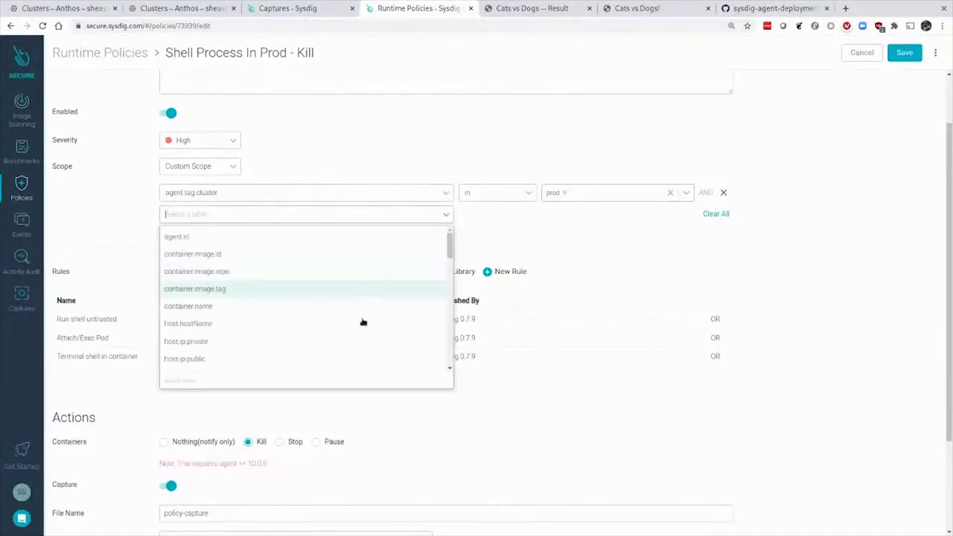
pyautogui.scroll(-3, 343, 332)
pyautogui.click(588, 236)
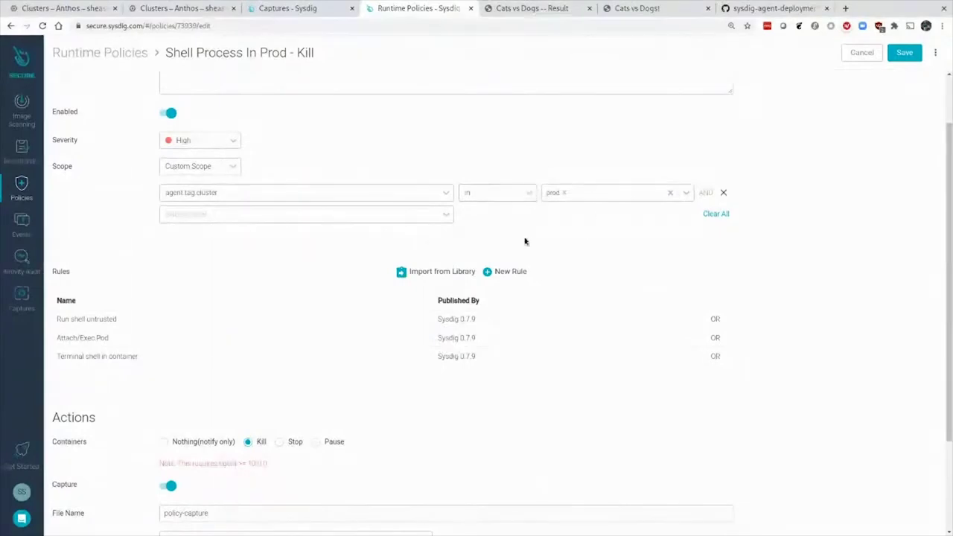
pyautogui.scroll(-2, 420, 386)
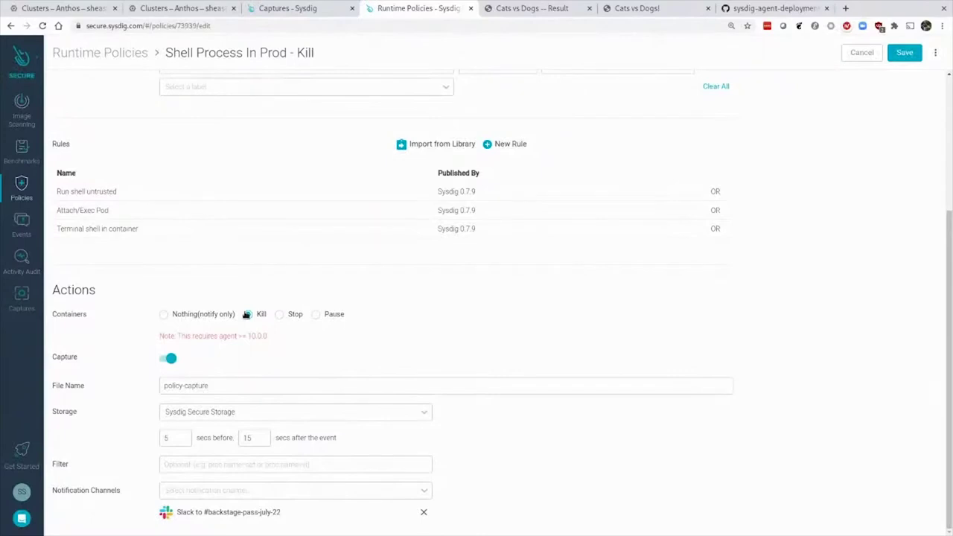
pyautogui.scroll(3, 252, 271)
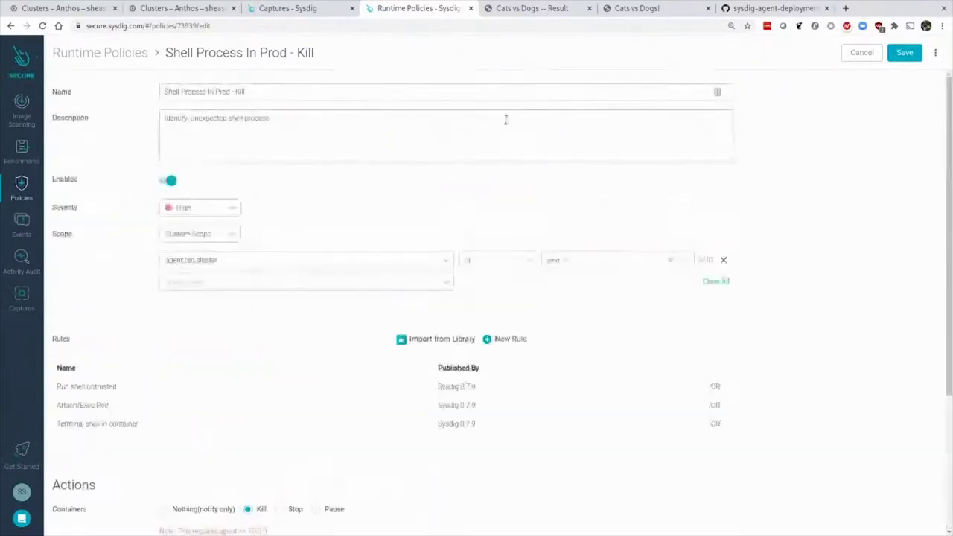
pyautogui.click(861, 52)
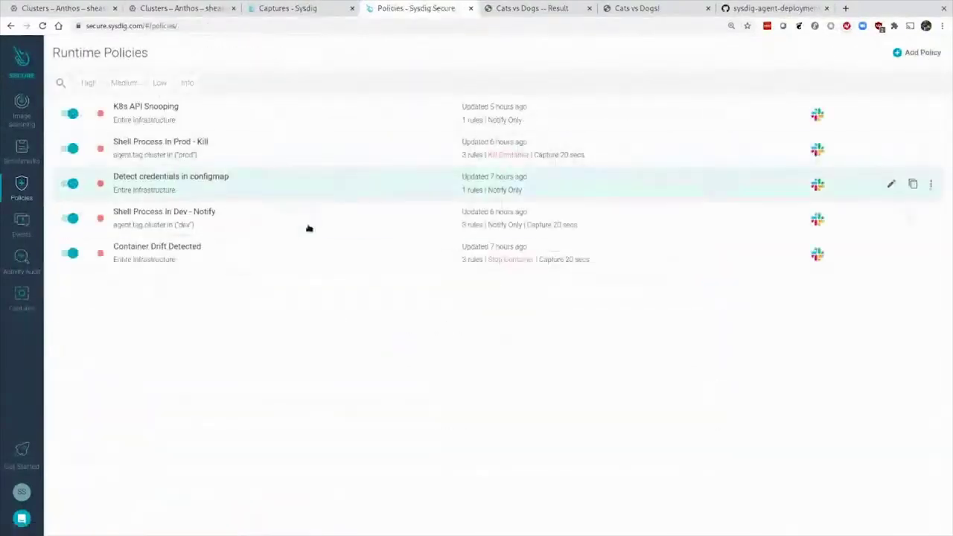
# Step: Review the scope, rules and actions of the Shell Process In Dev - Notify policy and leave it without saving
pyautogui.click(308, 220)
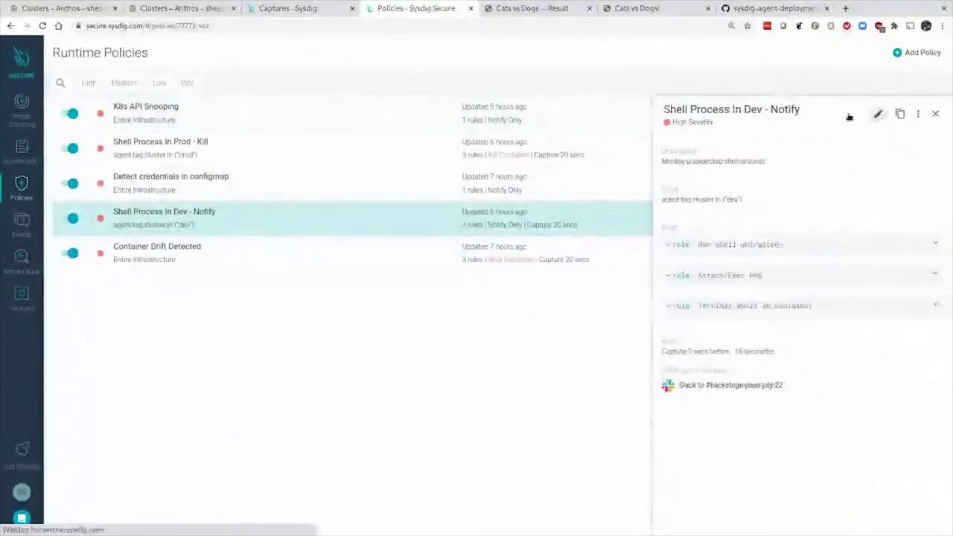
pyautogui.click(909, 114)
pyautogui.scroll(-3, 486, 353)
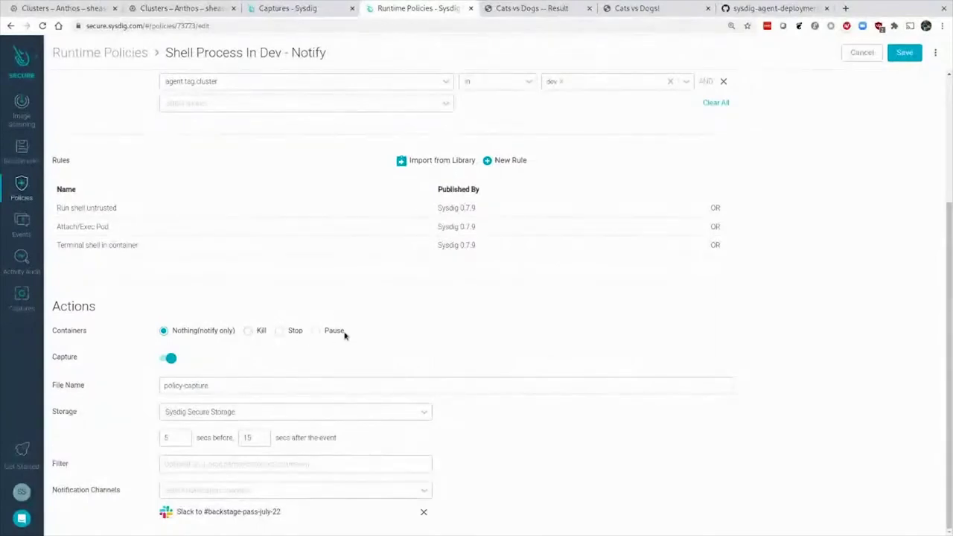
pyautogui.click(865, 54)
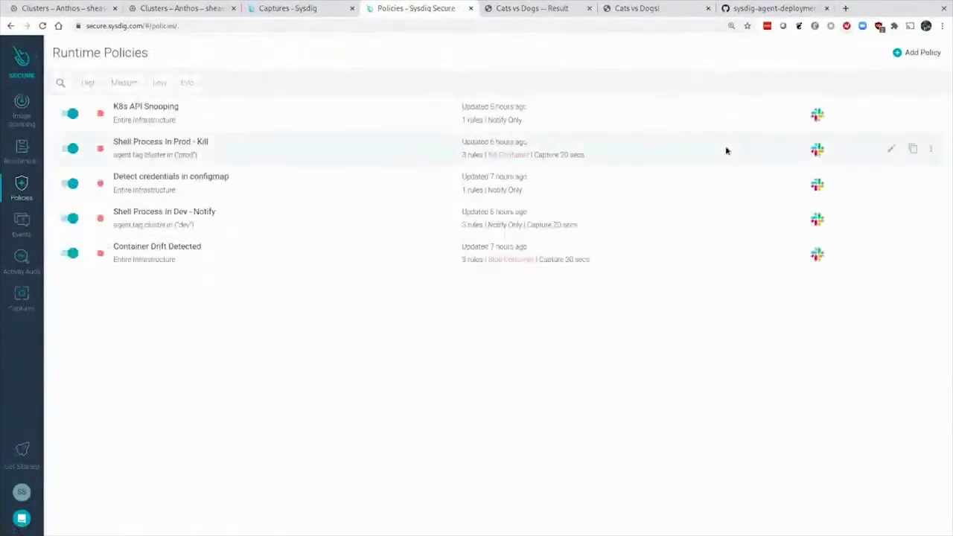
# Step: Switch to the terminal's demo-manifests session, select the dev cluster with kdev and list the pods in the dev-app namespace
pyautogui.press('super')
pyautogui.click(468, 334)
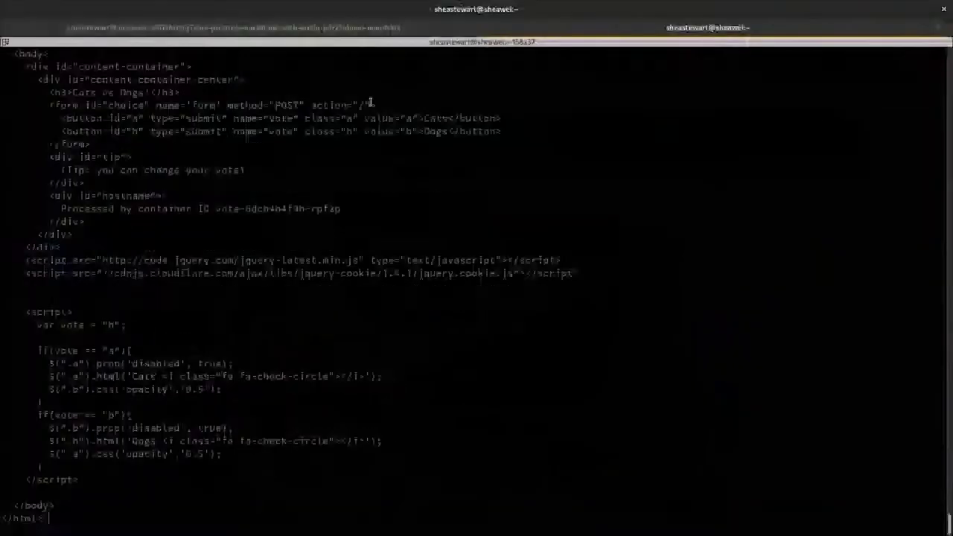
pyautogui.click(248, 29)
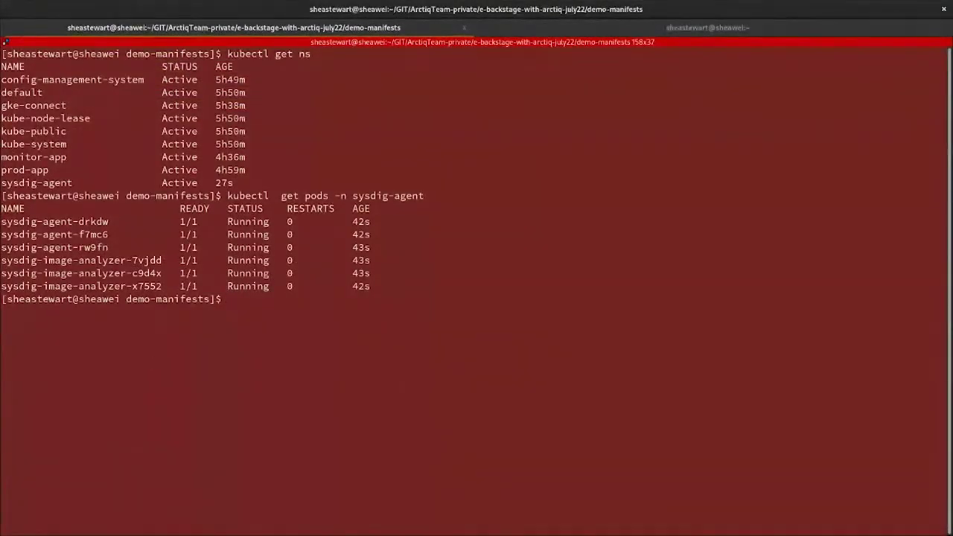
pyautogui.write('kdev')
pyautogui.press('Return')
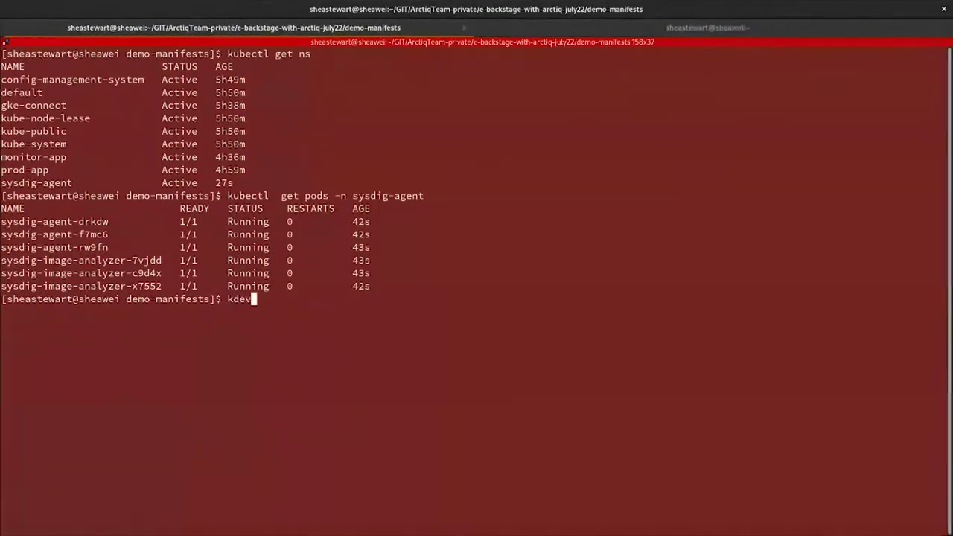
pyautogui.write('kubectl get pods ')
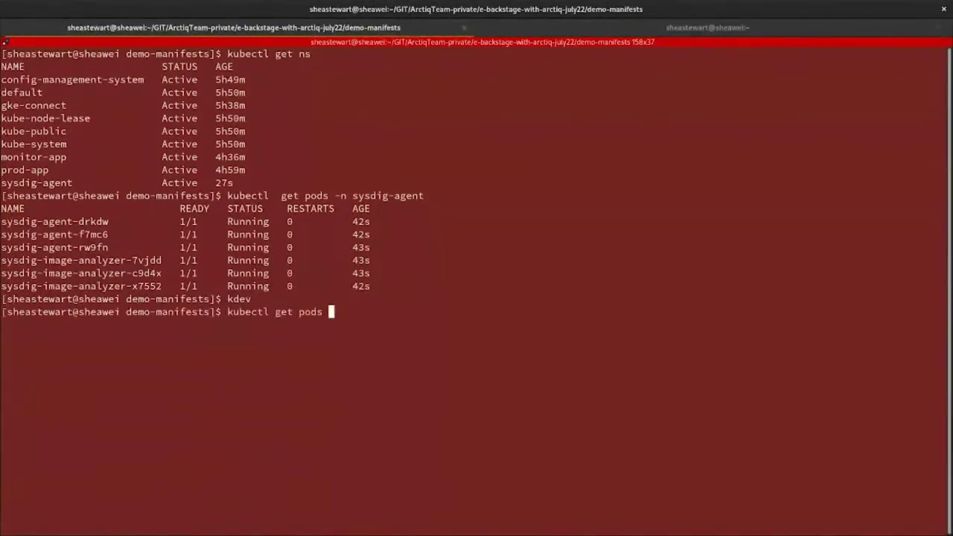
pyautogui.write('-n dev-app')
pyautogui.press('Return')
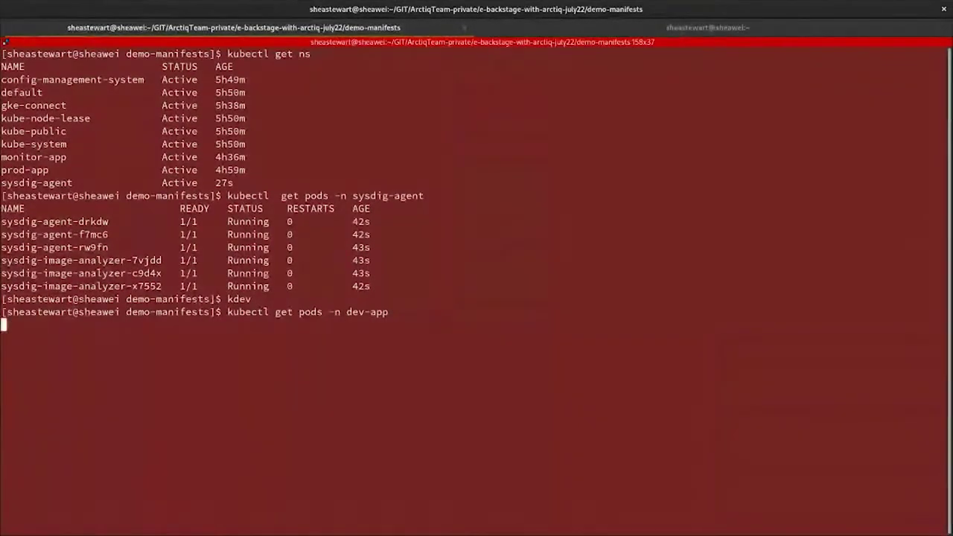
# Step: Start an interactive /bin/bash shell with kubectl exec in pod www-7b9f7f4d-l79gg of the dev-app namespace
pyautogui.write('kubectl  ')
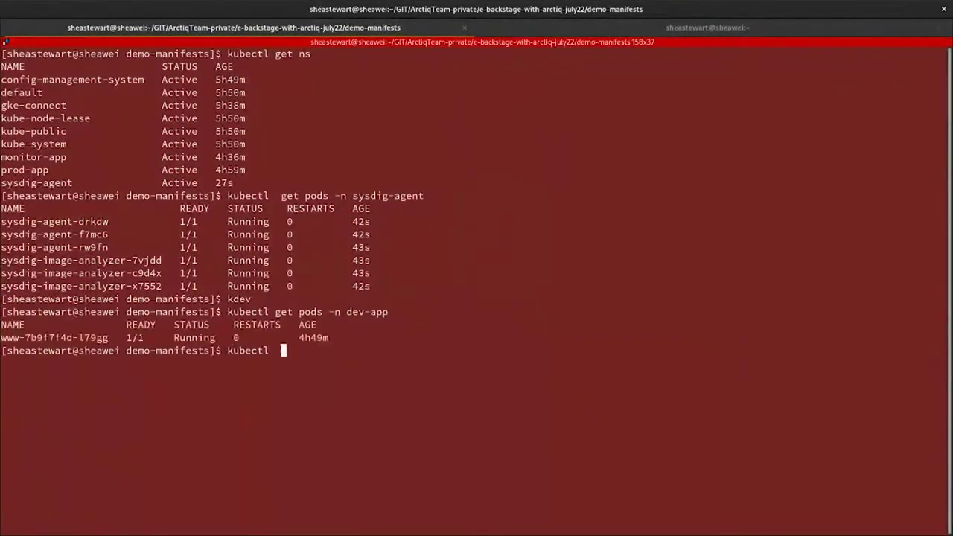
pyautogui.write('exec -it')
pyautogui.doubleClick(93, 338)
pyautogui.hotkey('ctrl', 'c')
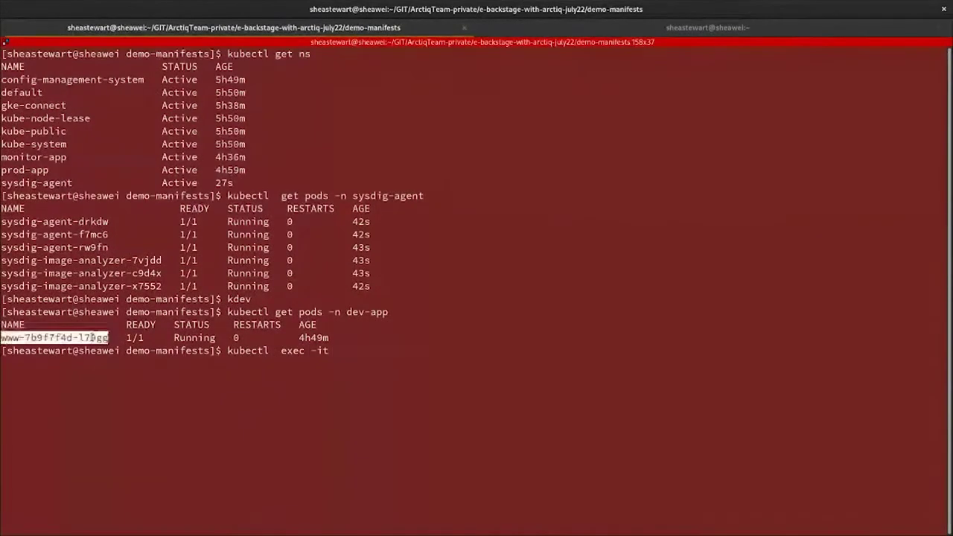
pyautogui.rightClick(93, 337)
pyautogui.click(149, 337)
pyautogui.rightClick(149, 336)
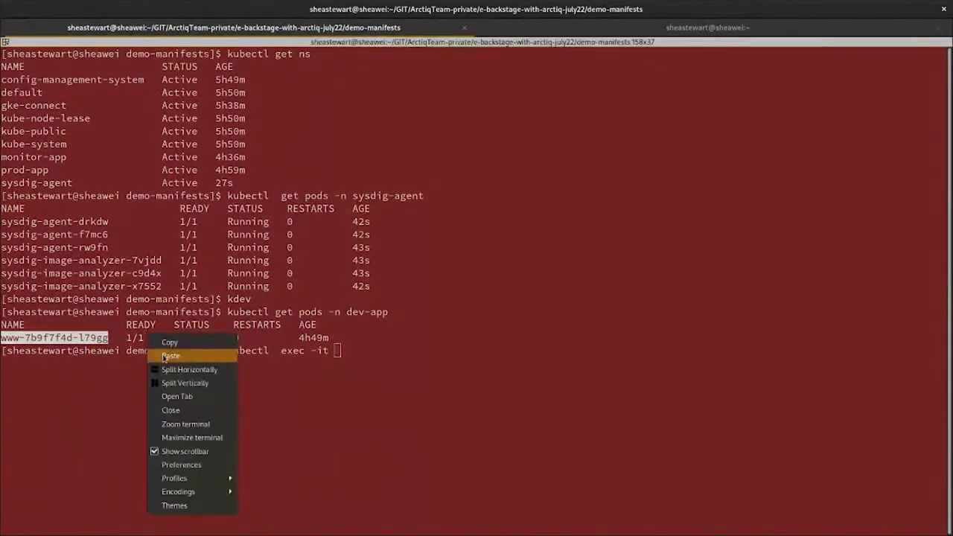
pyautogui.click(168, 355)
pyautogui.write('/bin.b')
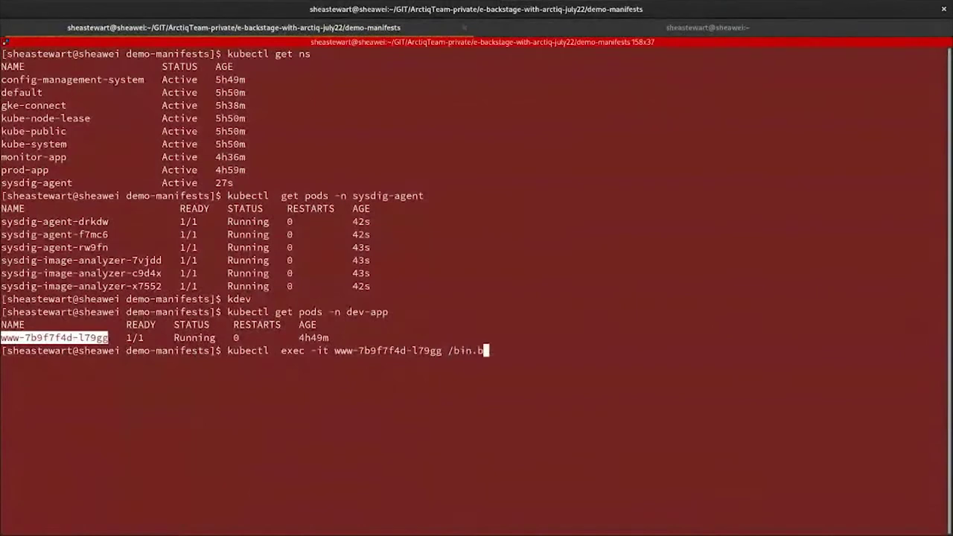
pyautogui.write('as')
pyautogui.press('BackSpace')
pyautogui.press('BackSpace')
pyautogui.press('BackSpace')
pyautogui.press('BackSpace')
pyautogui.write('/bash -n dev-app')
pyautogui.press('Return')
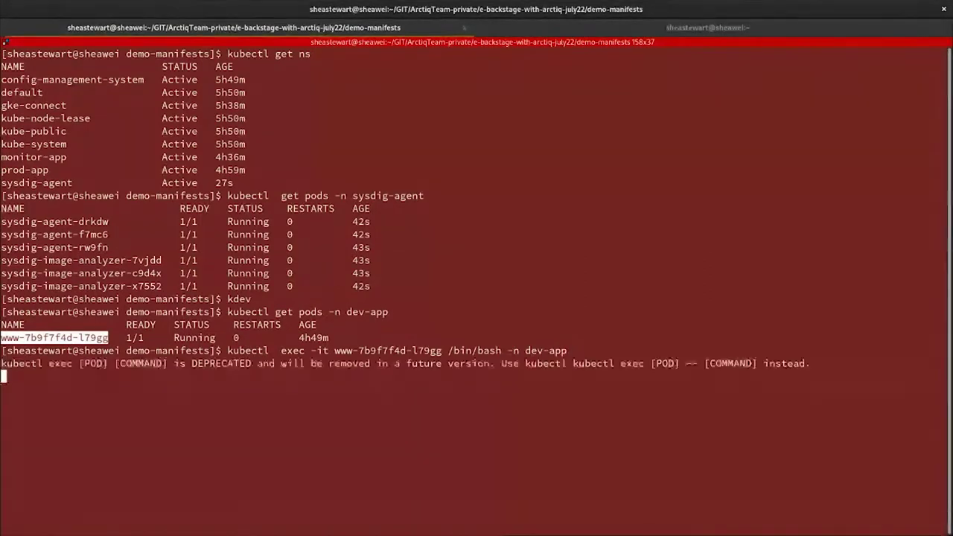
# Step: List the files in the pod's web directory and exit the container shell
pyautogui.press('Return')
pyautogui.press('Return')
pyautogui.press('Return')
pyautogui.write('ls')
pyautogui.press('Return')
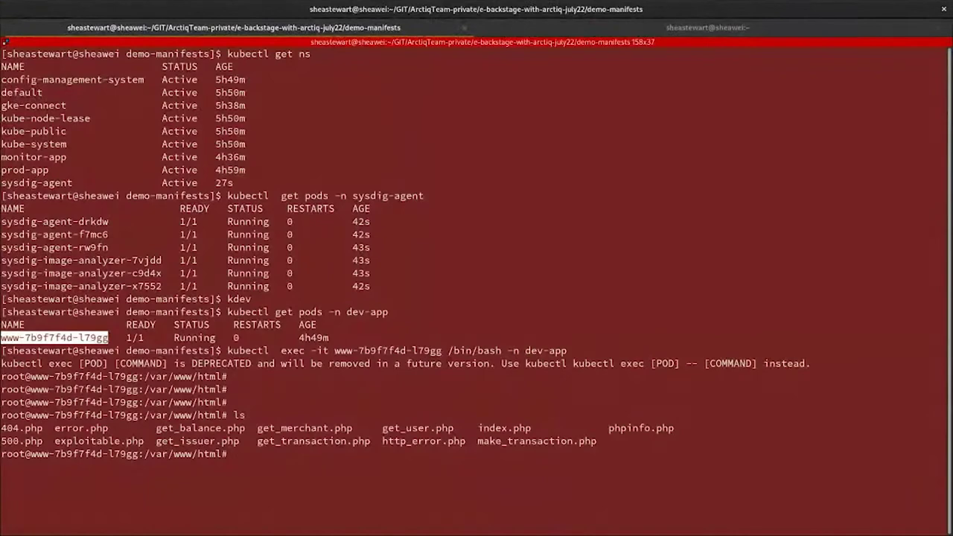
pyautogui.write('exit')
pyautogui.press('Return')
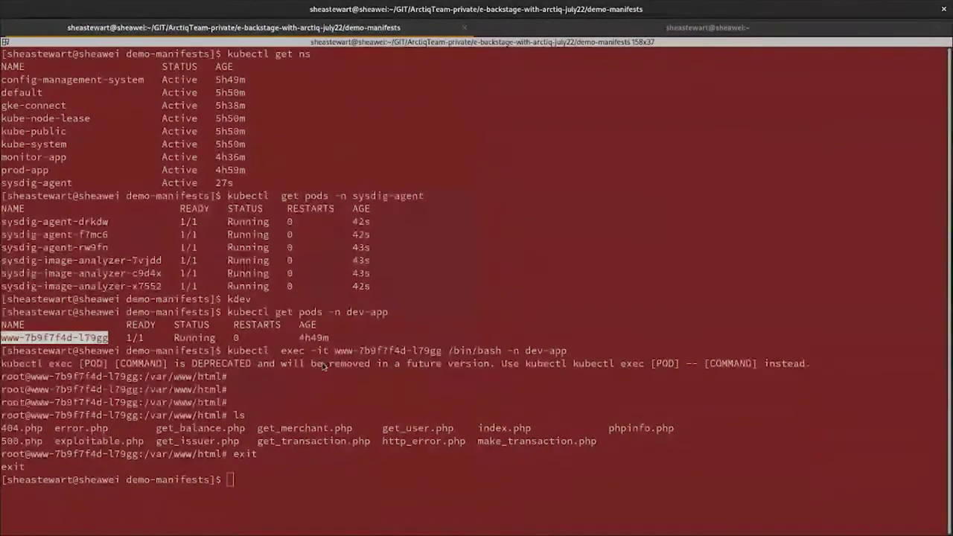
# Step: Switch to Slack and examine the shell process policy alerts in the #backstage-pass-july-22 channel
pyautogui.hotkey('alt', 'Tab')
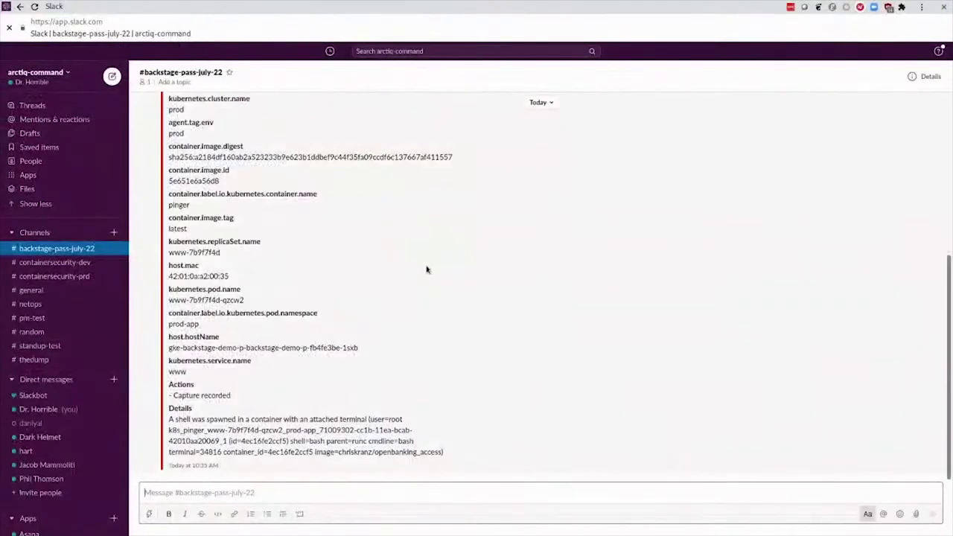
pyautogui.scroll(5, 427, 270)
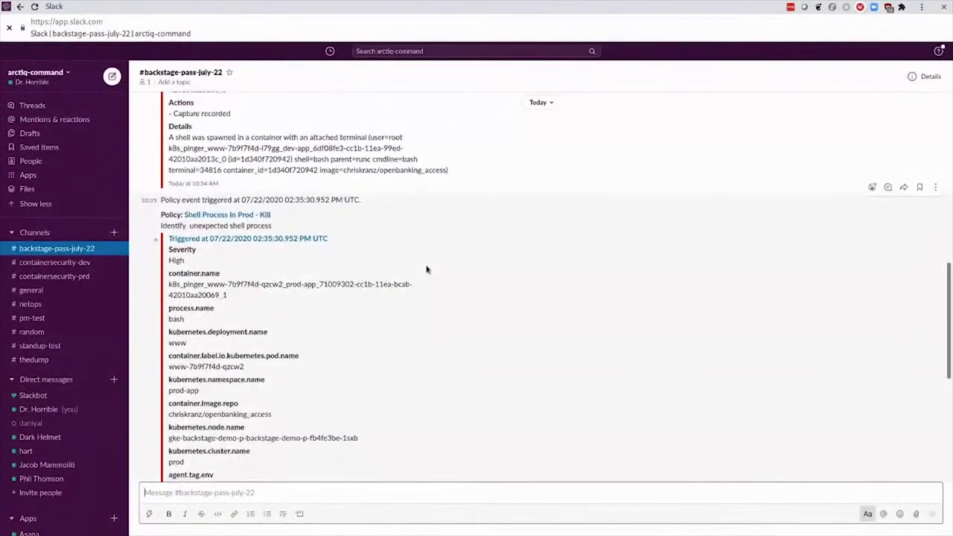
pyautogui.scroll(10, 426, 270)
pyautogui.scroll(-12, 426, 269)
pyautogui.scroll(3, 426, 269)
pyautogui.scroll(-3, 427, 269)
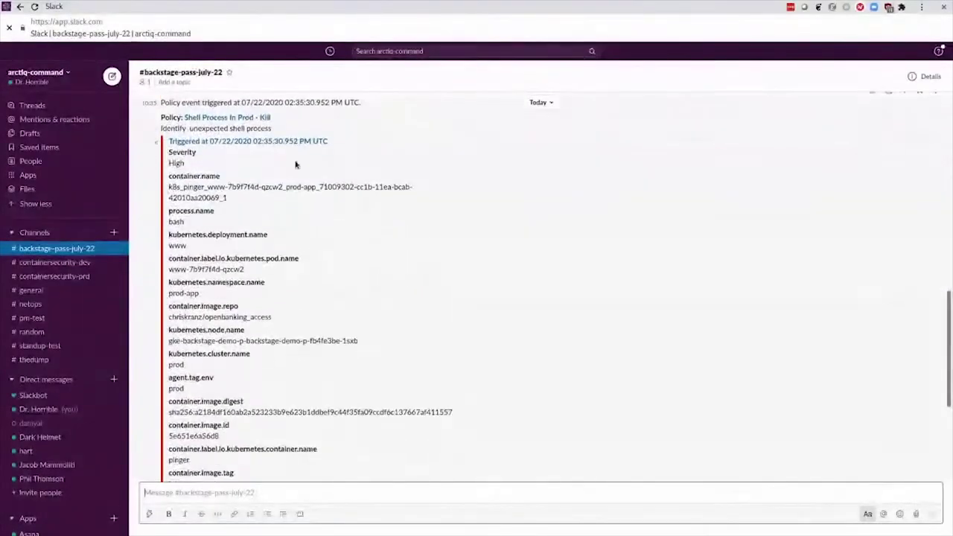
pyautogui.scroll(-4, 323, 258)
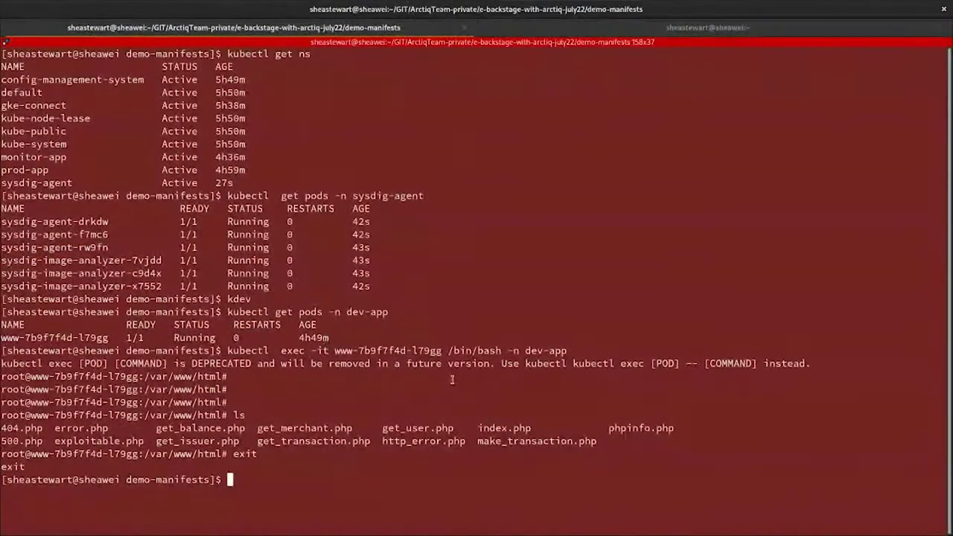
# Step: Return to the terminal and try to switch kubectl to the prod cluster
pyautogui.write('krpdo')
pyautogui.press('Return')
pyautogui.write('krpdo')
pyautogui.press('Return')
# Step: Switch kubectl to the prod cluster with the kprod command
pyautogui.write('krp')
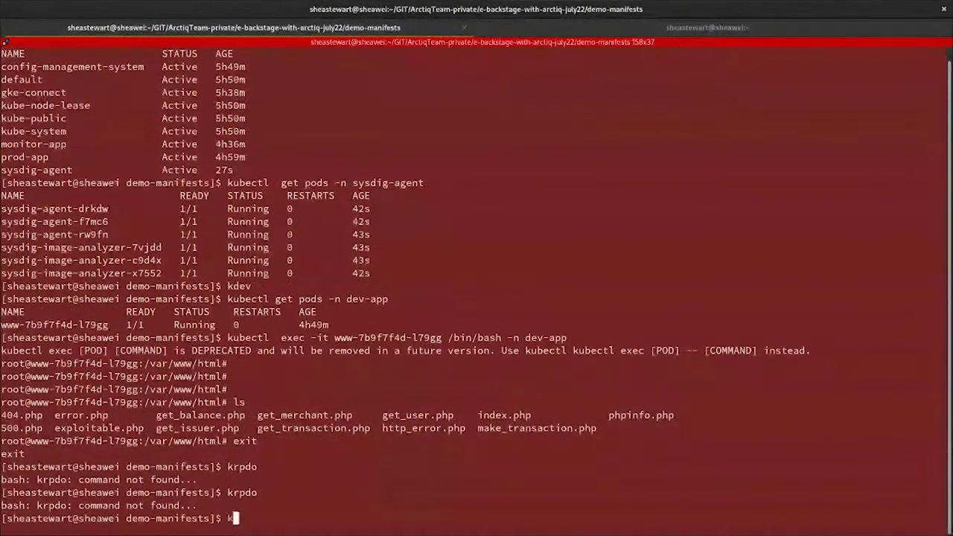
pyautogui.write('do')
pyautogui.press('BackSpace')
pyautogui.press('BackSpace')
pyautogui.press('BackSpace')
pyautogui.press('BackSpace')
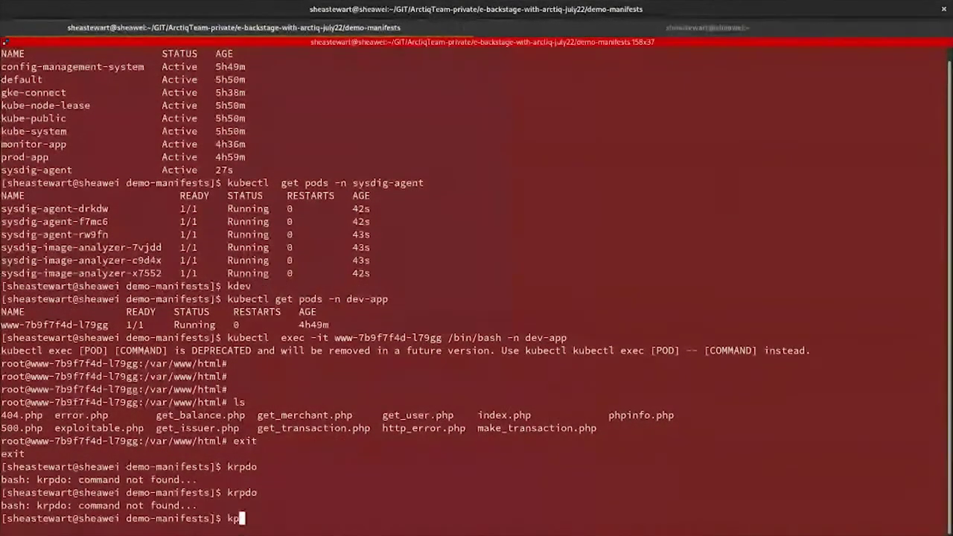
pyautogui.write('prod')
pyautogui.press('Return')
# Step: List the pods in the prod-app namespace with kubectl and add blank prompt lines below the listing
pyautogui.write('kubectl ')
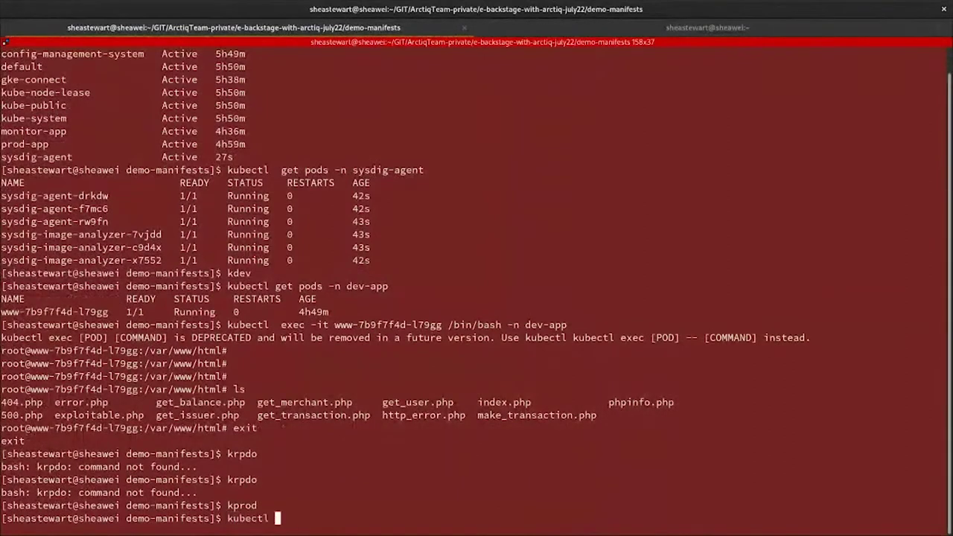
pyautogui.write('get pods -n ')
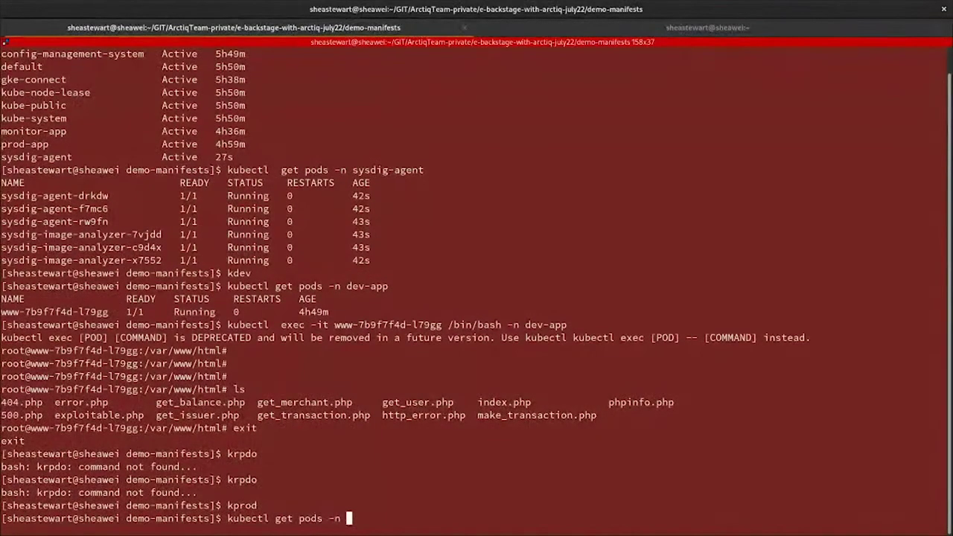
pyautogui.write('prod-app')
pyautogui.press('Return')
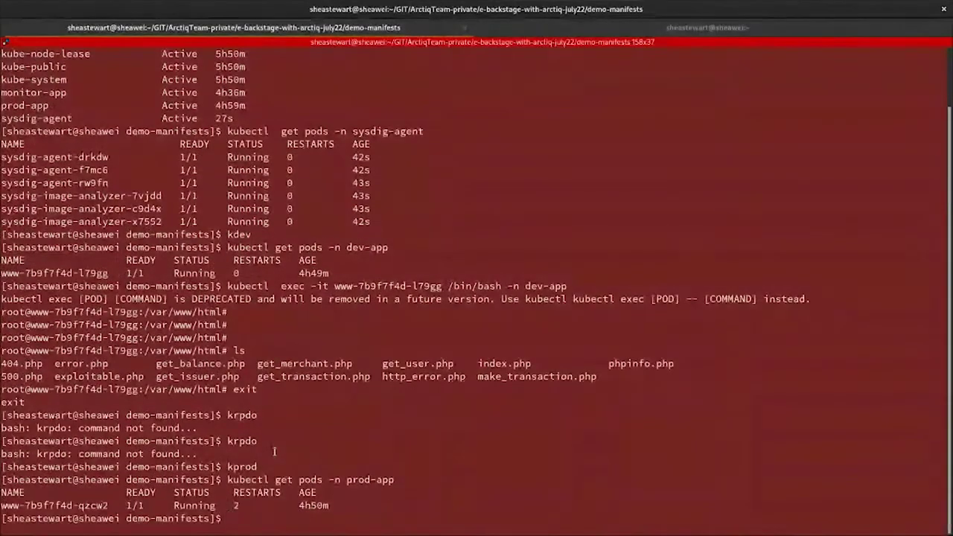
pyautogui.press('Return')
pyautogui.press('Return')
pyautogui.press('Return')
pyautogui.press('Return')
pyautogui.press('Return')
pyautogui.press('Return')
pyautogui.press('Return')
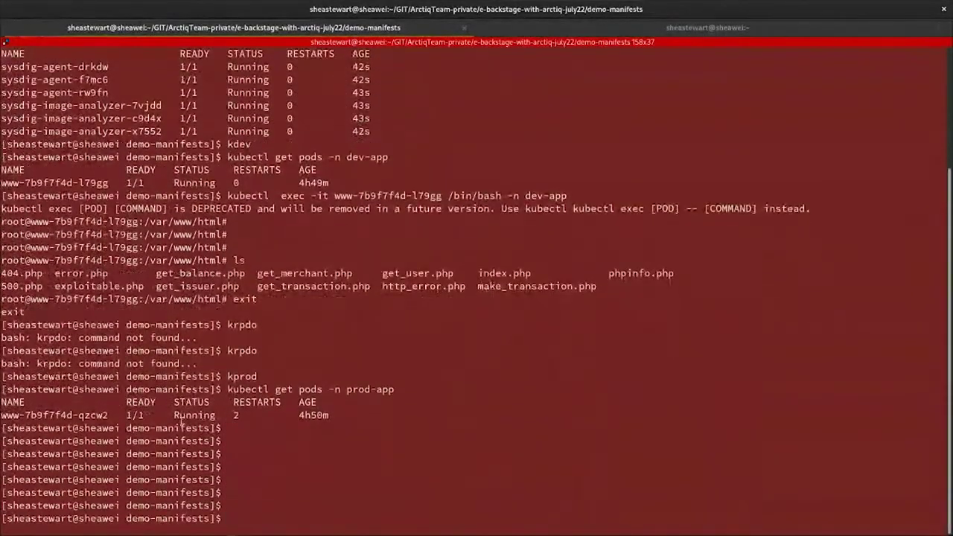
# Step: Copy the name of the www pod in the prod-app listing and clear the terminal
pyautogui.doubleClick(93, 415)
pyautogui.rightClick(95, 415)
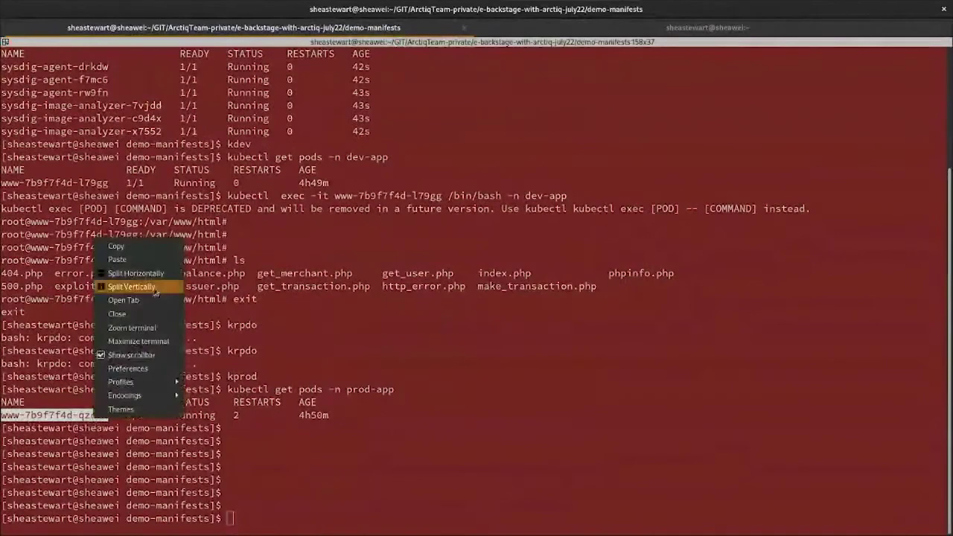
pyautogui.click(138, 248)
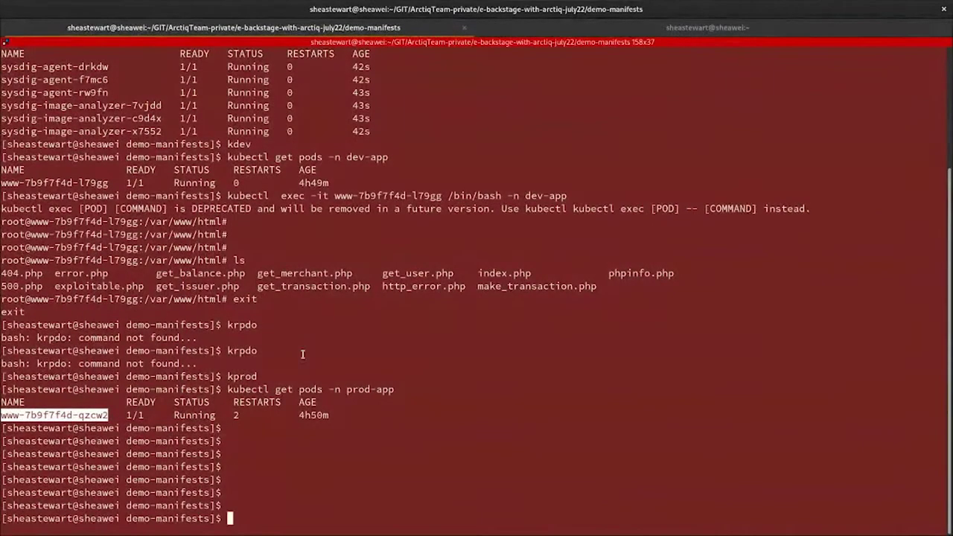
pyautogui.hotkey('ctrl', 'l')
# Step: Open an interactive /bin/bash shell with kubectl exec in pod www-7b9f7f4d-qzcw2 of the prod-app namespace and highlight the resulting output line
pyautogui.write('kubectl e')
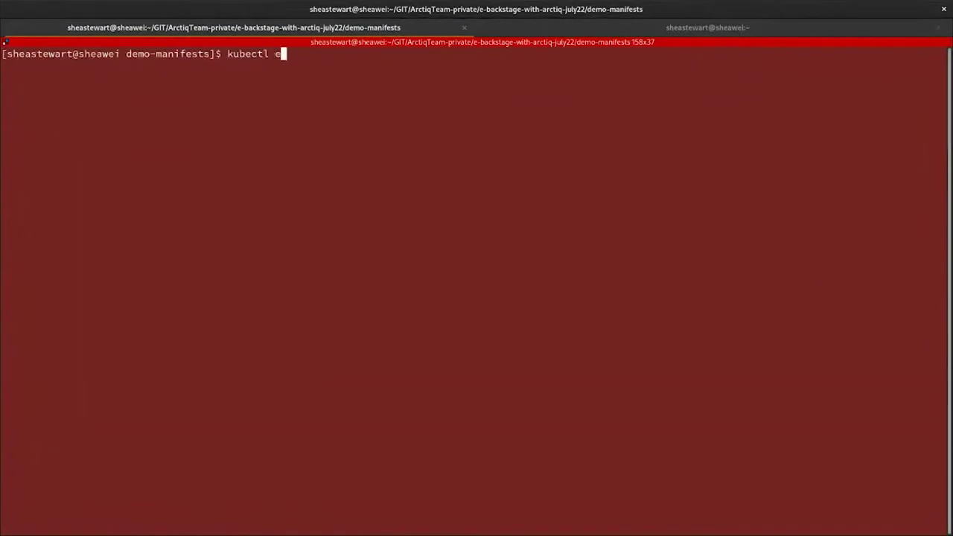
pyautogui.write('xec -it')
pyautogui.rightClick(306, 290)
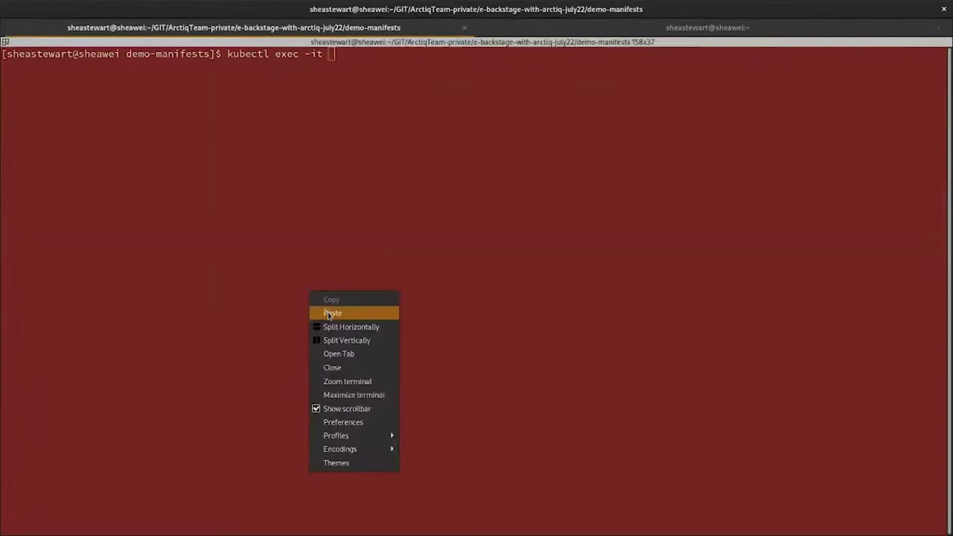
pyautogui.click(328, 314)
pyautogui.write('/bin.bash')
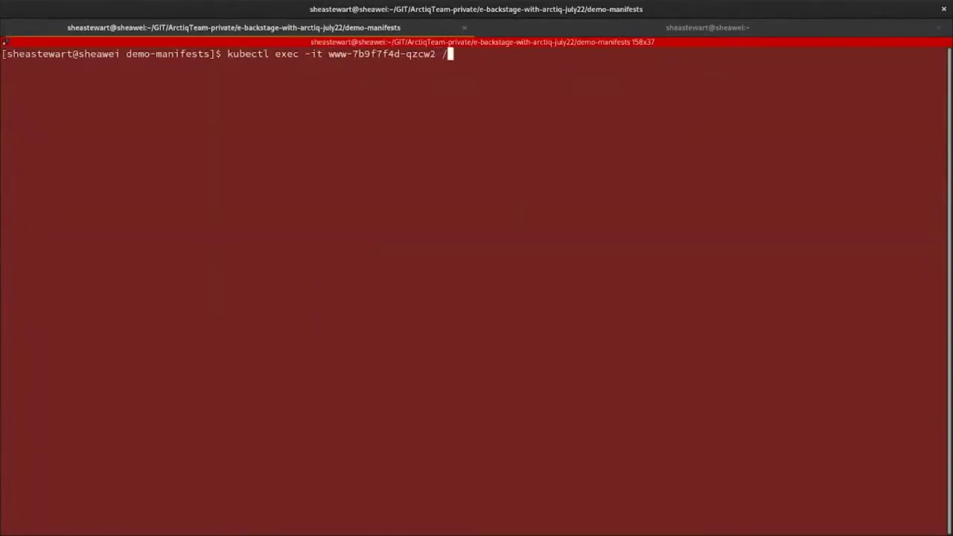
pyautogui.press('BackSpace')
pyautogui.press('BackSpace')
pyautogui.press('BackSpace')
pyautogui.press('BackSpace')
pyautogui.press('BackSpace')
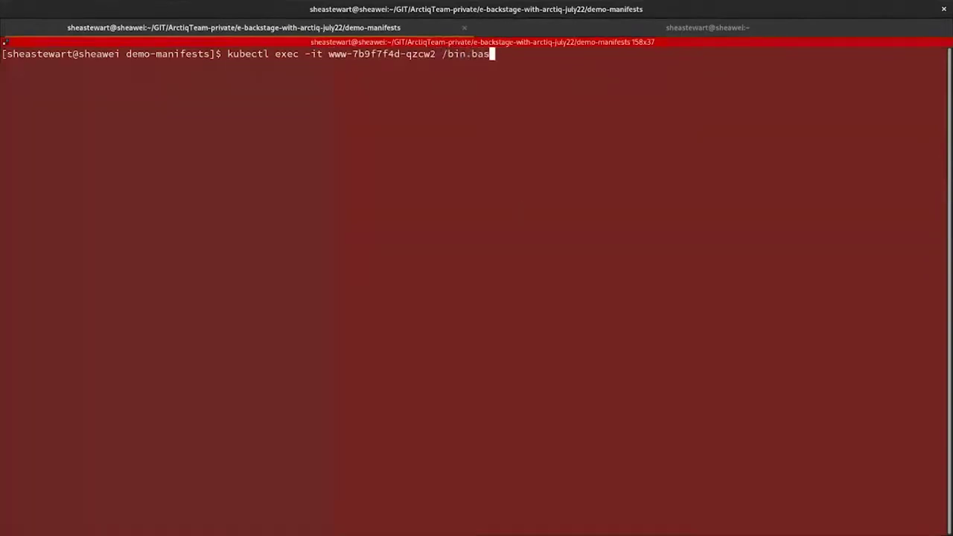
pyautogui.write('/bash -')
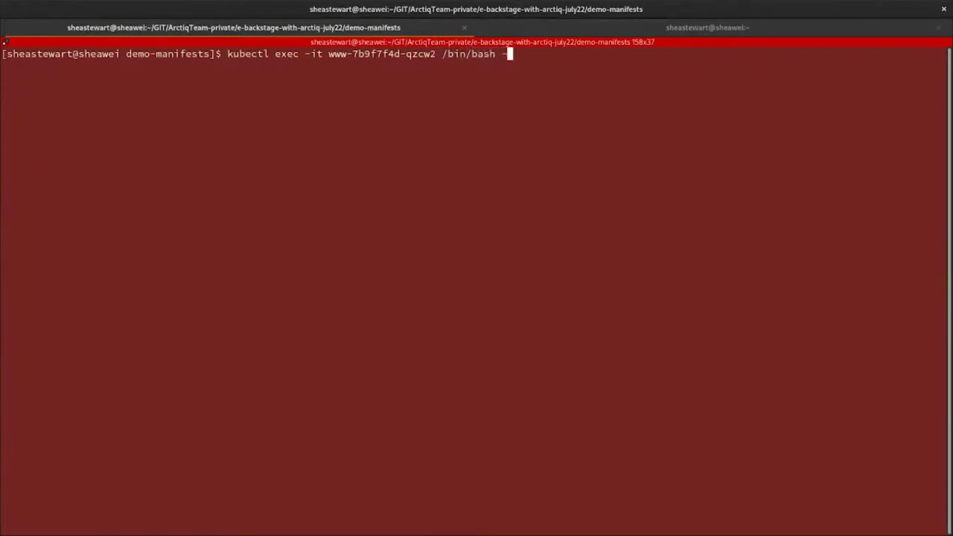
pyautogui.write('n prod-app')
pyautogui.press('Return')
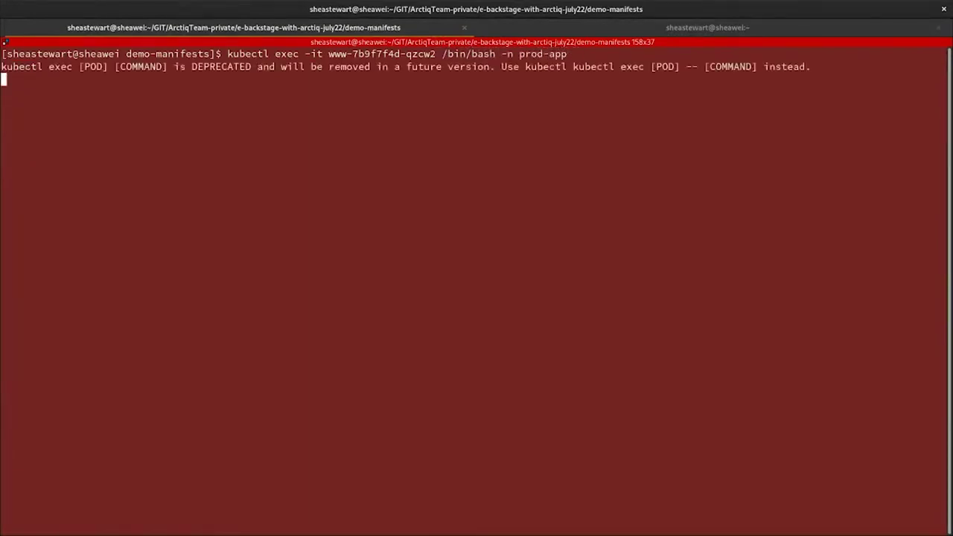
pyautogui.press('Return')
pyautogui.press('Return')
pyautogui.press('Return')
pyautogui.press('Return')
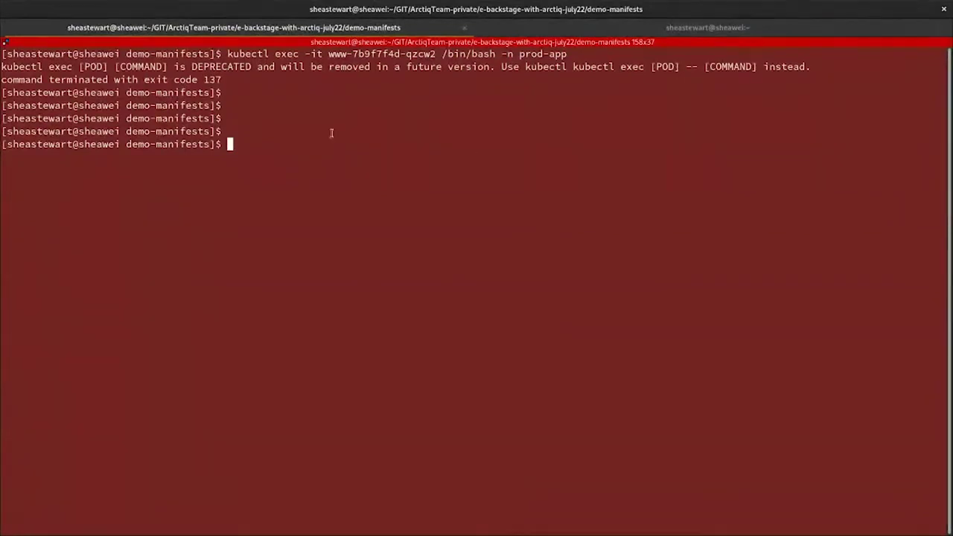
pyautogui.doubleClick(195, 79)
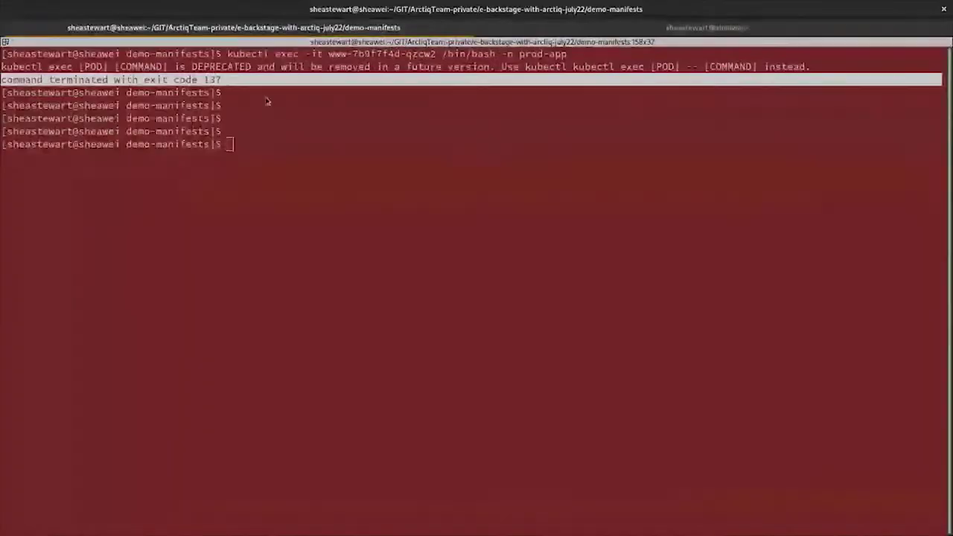
# Step: Switch to Slack and examine the Shell Process In Prod - Kill alert in the #backstage-pass-july-22 channel
pyautogui.hotkey('alt', 'Tab')
pyautogui.scroll(5, 411, 179)
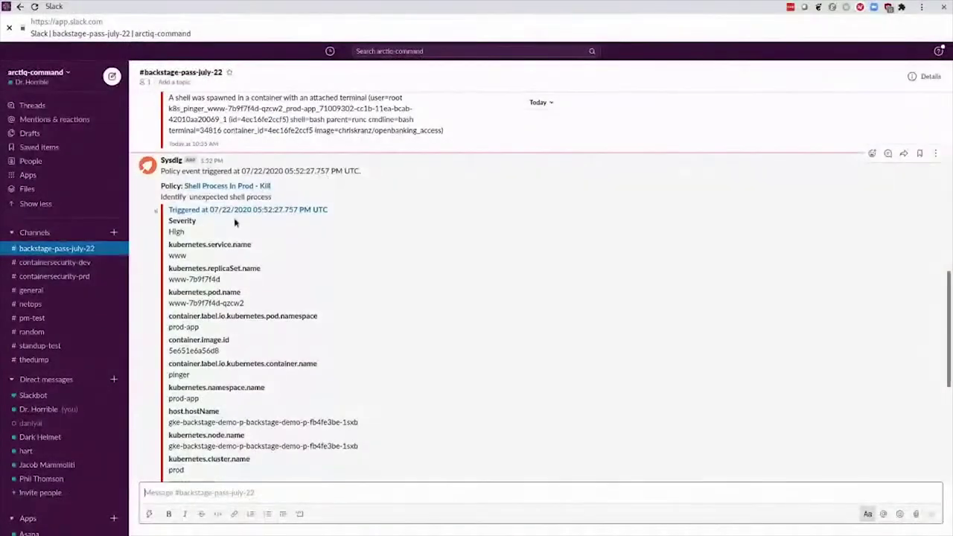
pyautogui.scroll(-1, 235, 222)
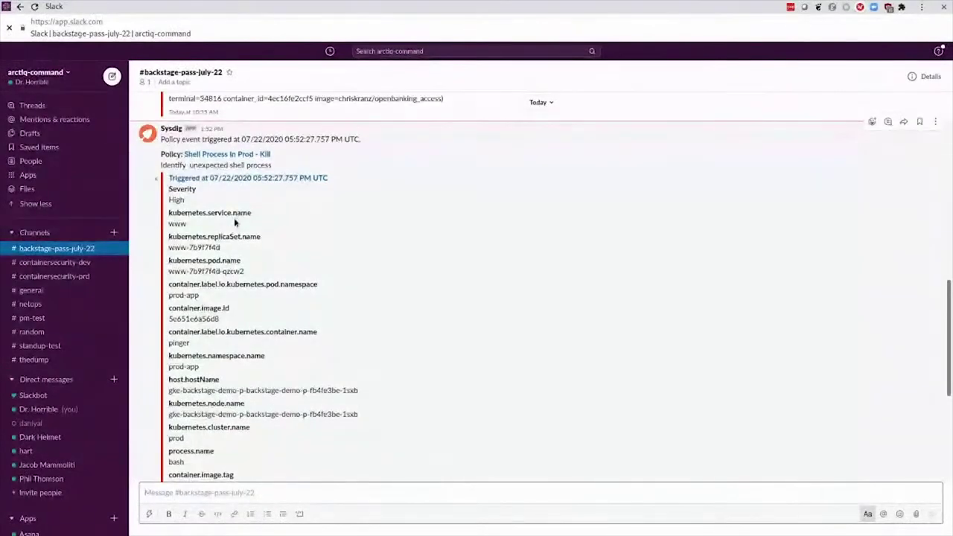
pyautogui.scroll(-3, 237, 262)
pyautogui.scroll(-2, 237, 262)
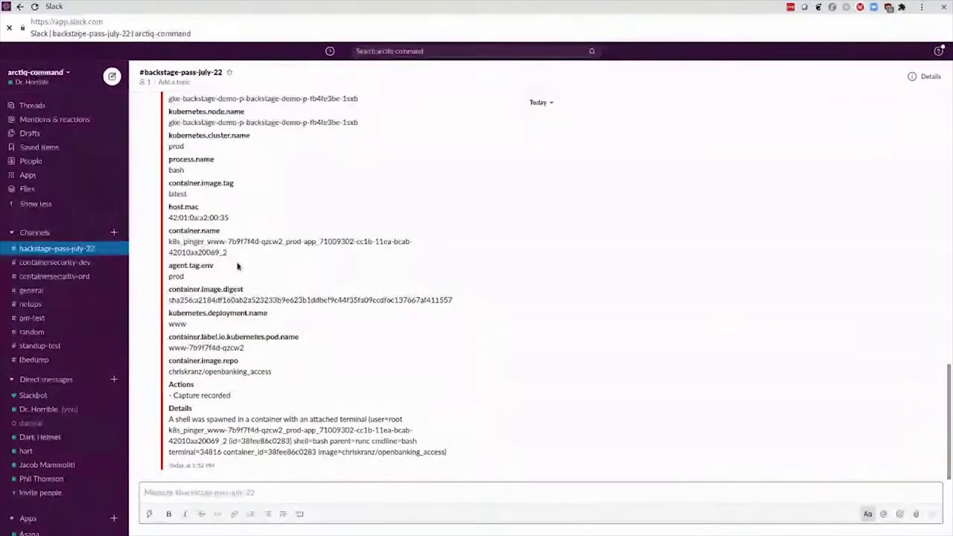
# Step: Switch to Sysdig Secure and examine the details of the Shell Process In Prod - Kill event
pyautogui.hotkey('alt', 'Tab')
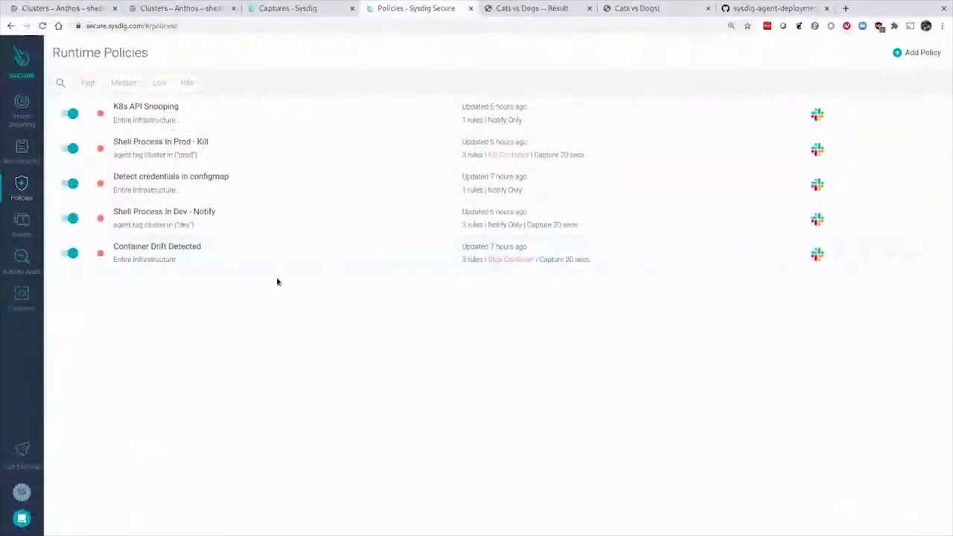
pyautogui.click(21, 223)
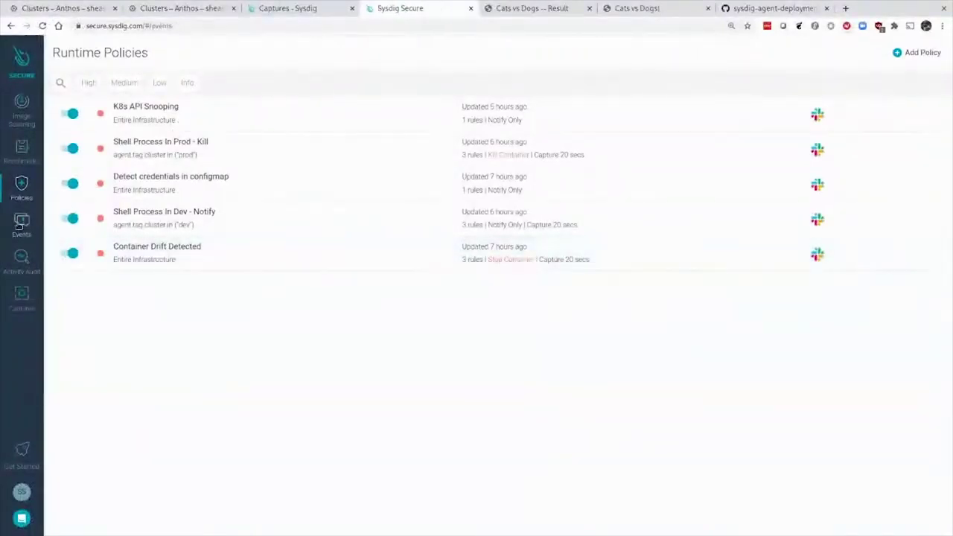
pyautogui.click(237, 138)
pyautogui.scroll(-3, 757, 317)
pyautogui.scroll(-5, 757, 317)
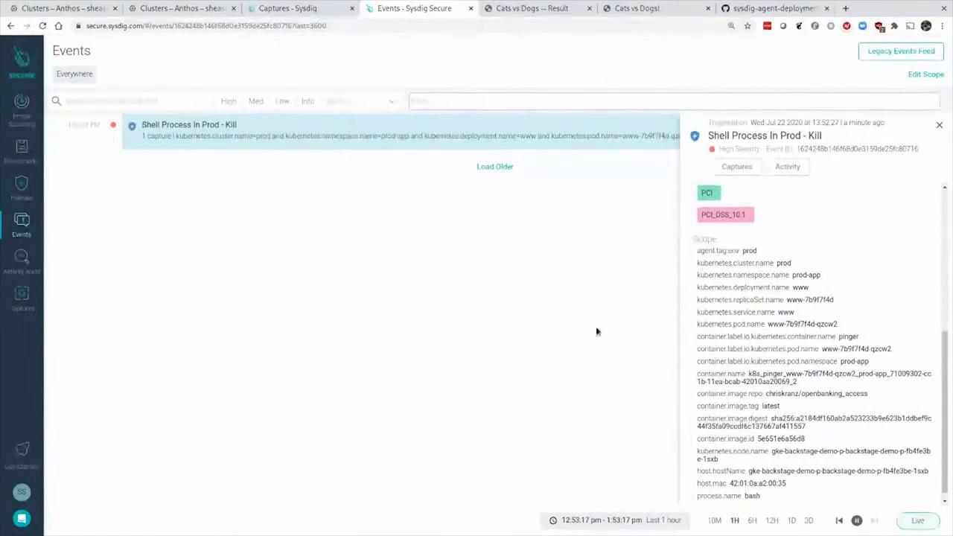
# Step: Open policy-capture (11) from the Sysdig Secure captures in Sysdig Inspect and examine its executed commands
pyautogui.click(21, 297)
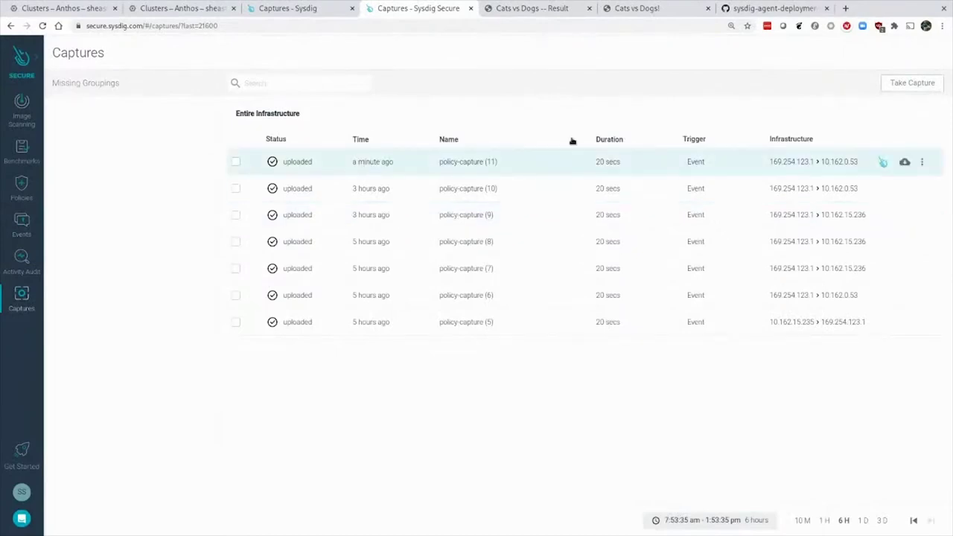
pyautogui.click(882, 162)
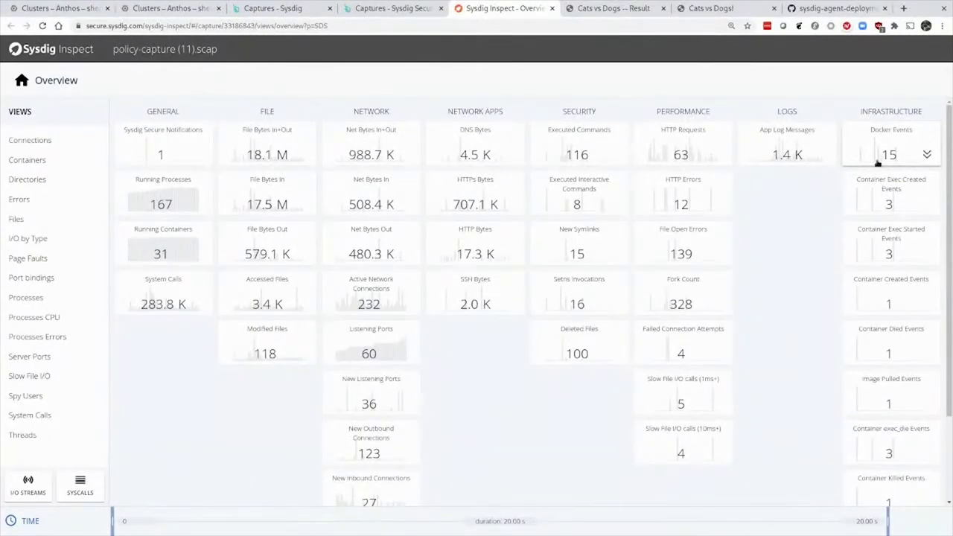
pyautogui.click(607, 154)
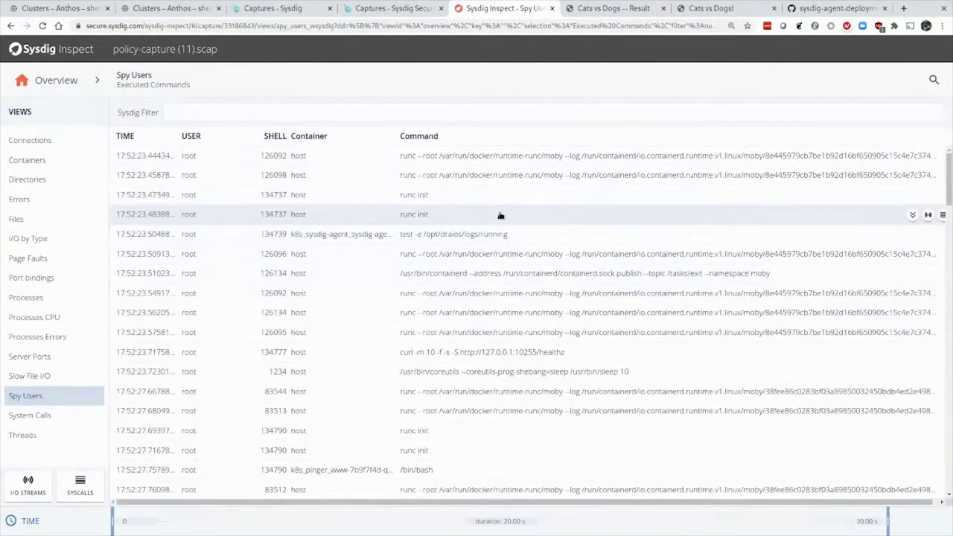
pyautogui.scroll(-3, 432, 338)
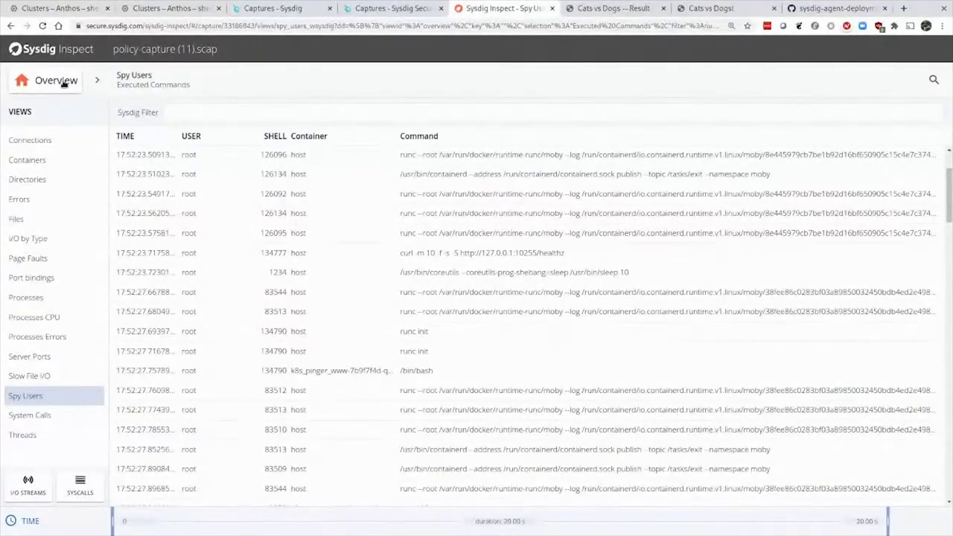
# Step: Go to Sysdig Monitor and examine the Container died event in the events feed
pyautogui.click(395, 8)
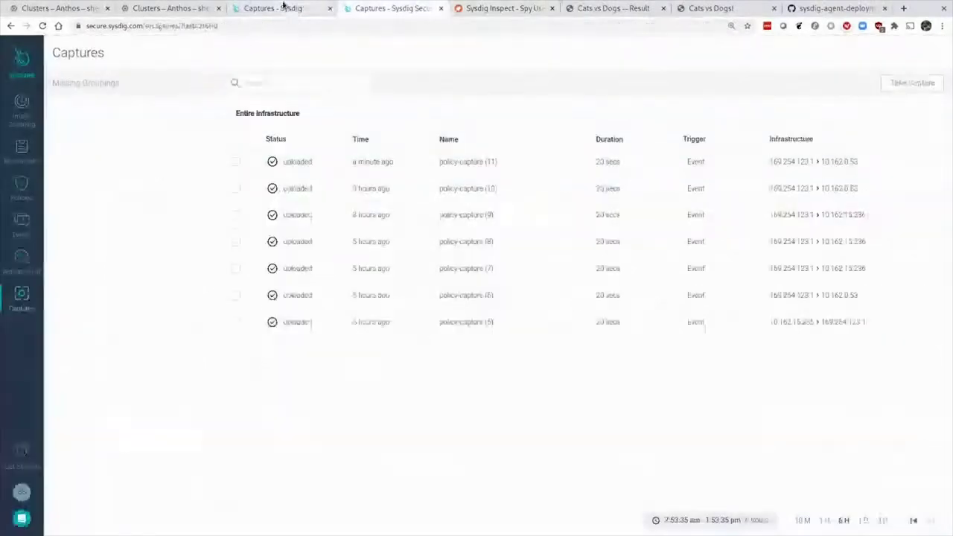
pyautogui.click(289, 8)
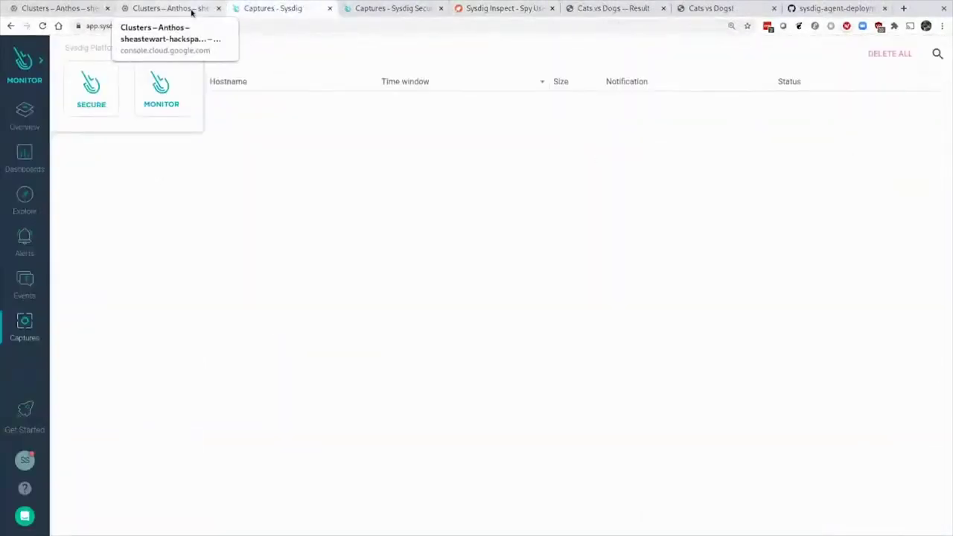
pyautogui.click(25, 283)
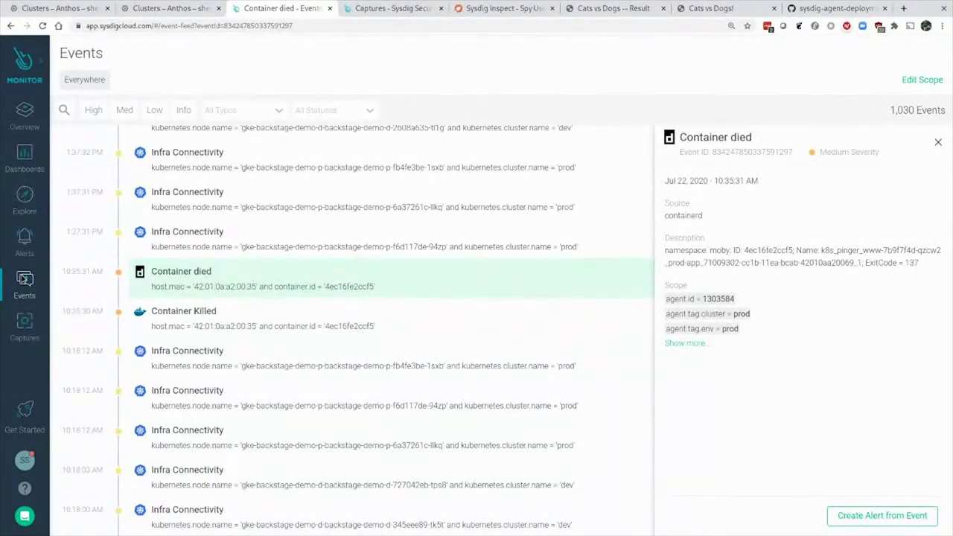
# Step: Switch to the Google Slides deck Anthos and the Tools You Love and start presenting from the Demo Time! slide
pyautogui.hotkey('alt', 'Tab')
pyautogui.press('super')
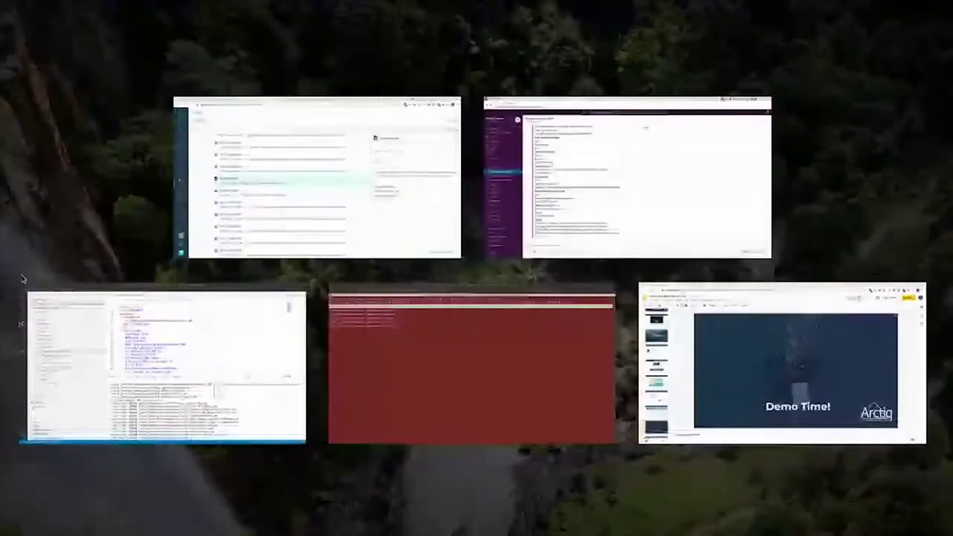
pyautogui.click(761, 376)
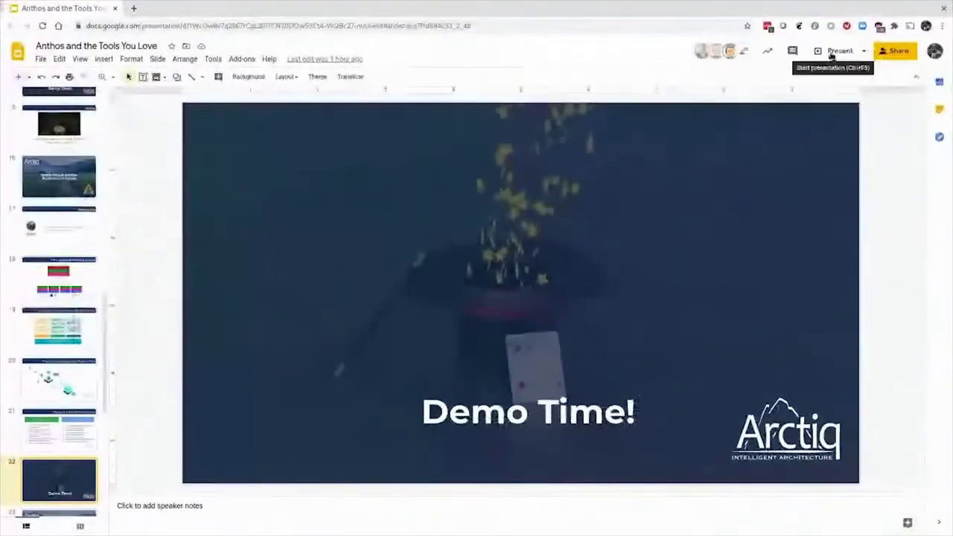
pyautogui.click(832, 52)
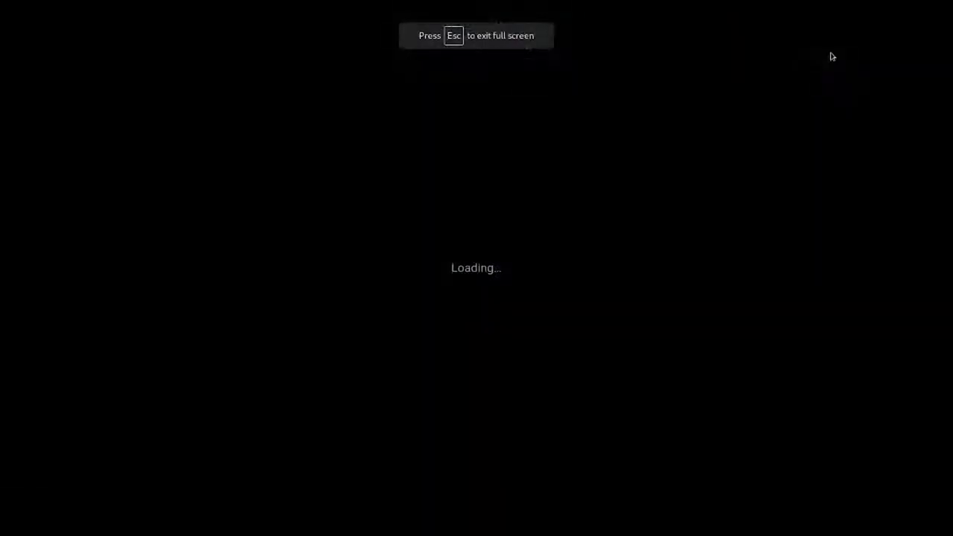